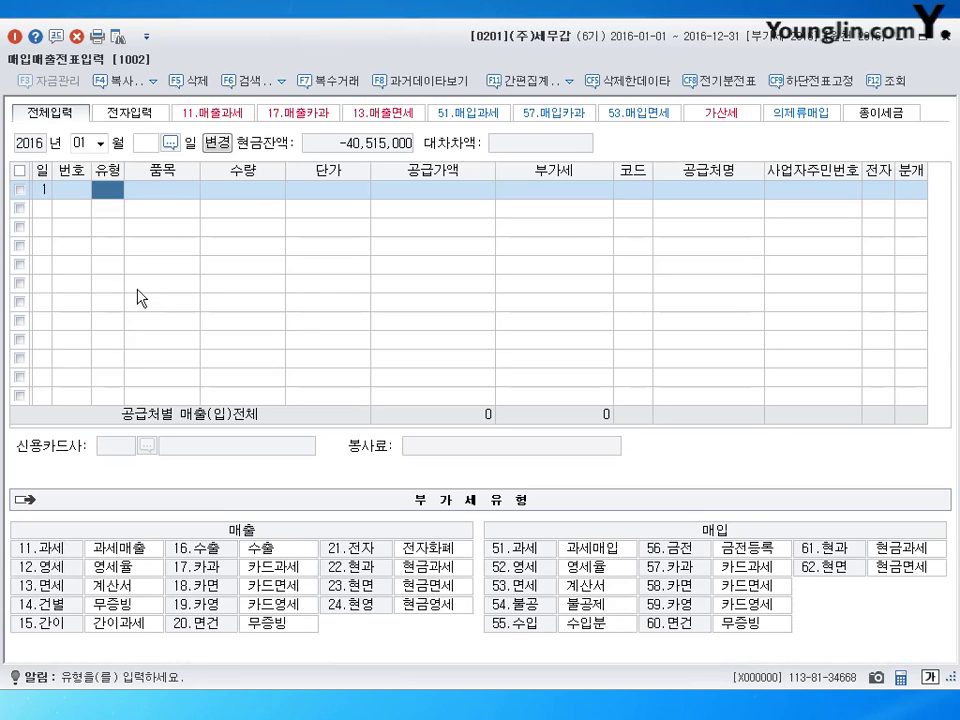
- Fill the day 1 row as a taxable sale (type 11, 과세) of 상품 with a supply amount of 2,000,000
{"action": "type", "text": "11"}
{"action": "key", "text": "Return"}
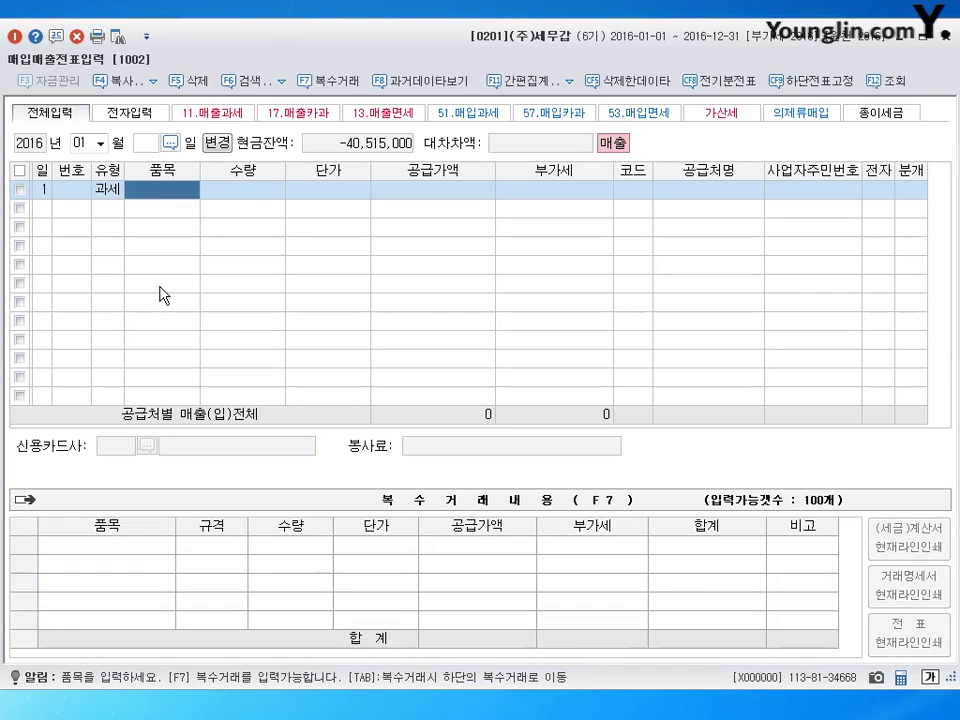
{"action": "type", "text": "상품"}
{"action": "key", "text": "Return"}
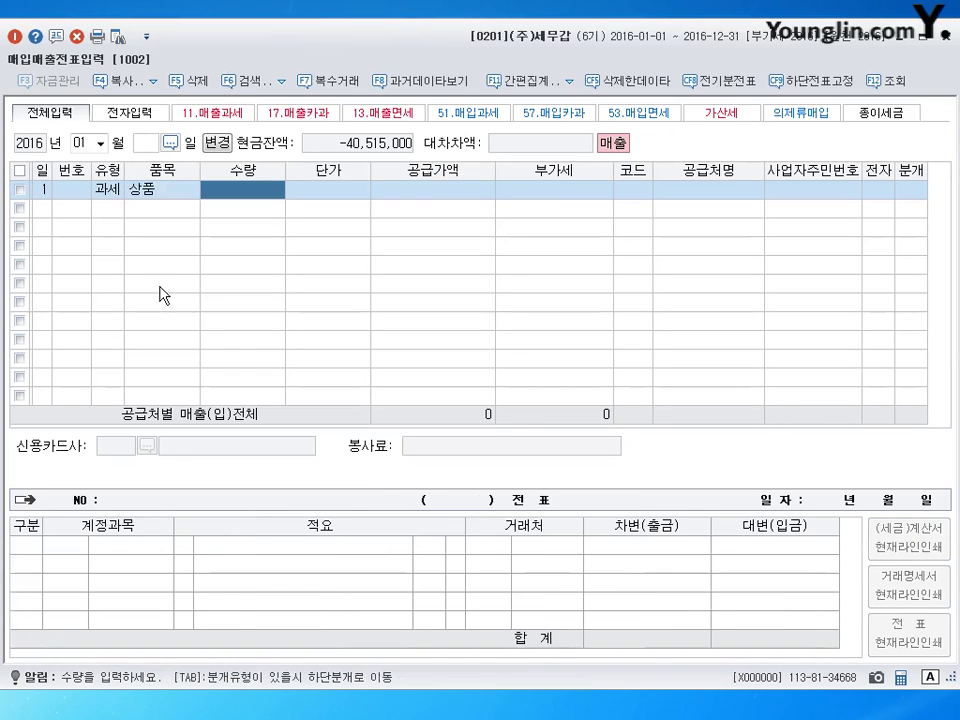
{"action": "key", "text": "Return"}
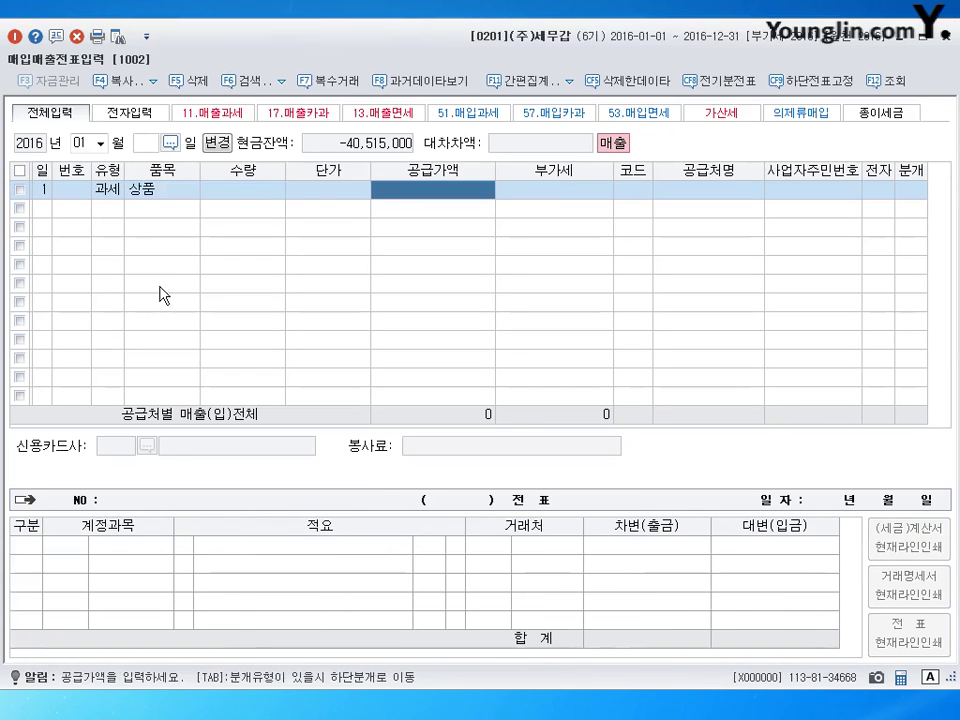
{"action": "type", "text": "2000000"}
{"action": "key", "text": "Return"}
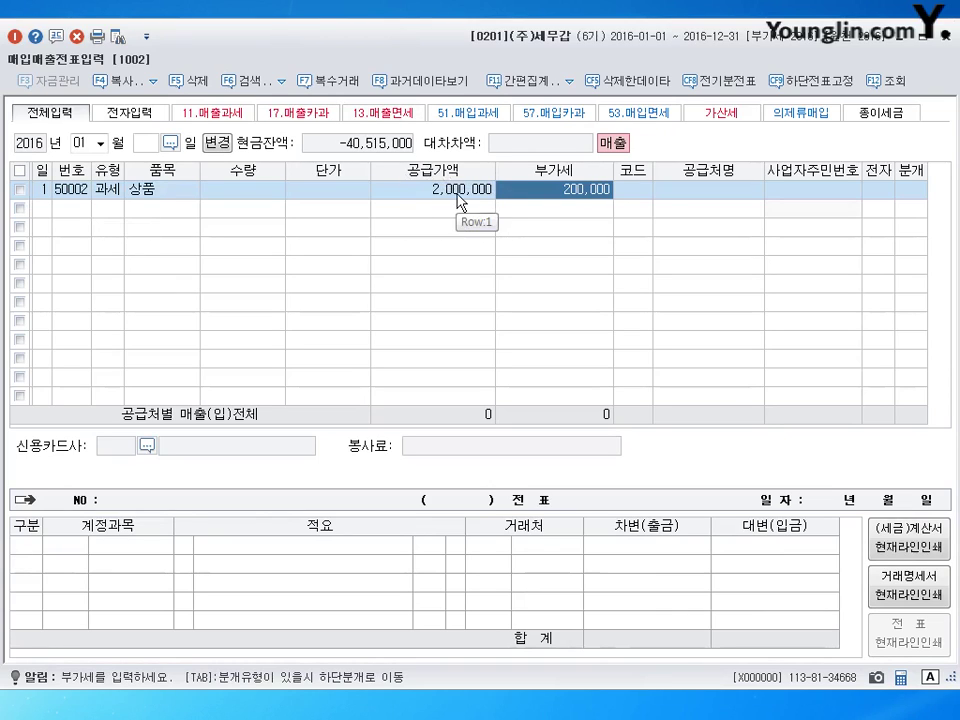
{"action": "key", "text": "Return"}
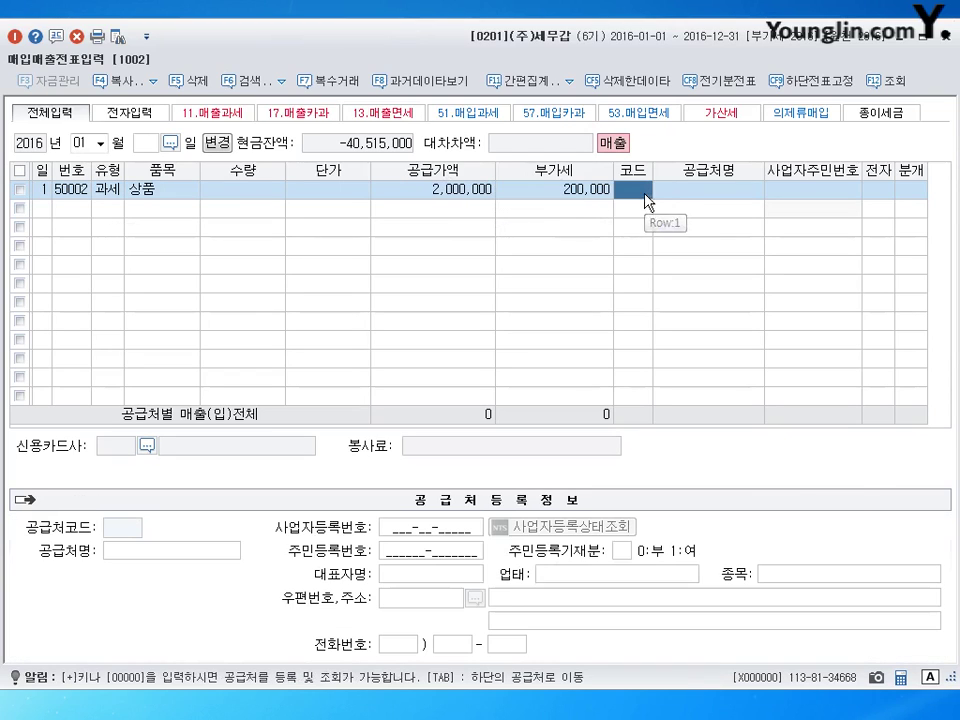
- Assign (주)장백상사 as the trading partner of the day 1 sale and mark it as electronically invoiced (여)
{"action": "type", "text": "장백"}
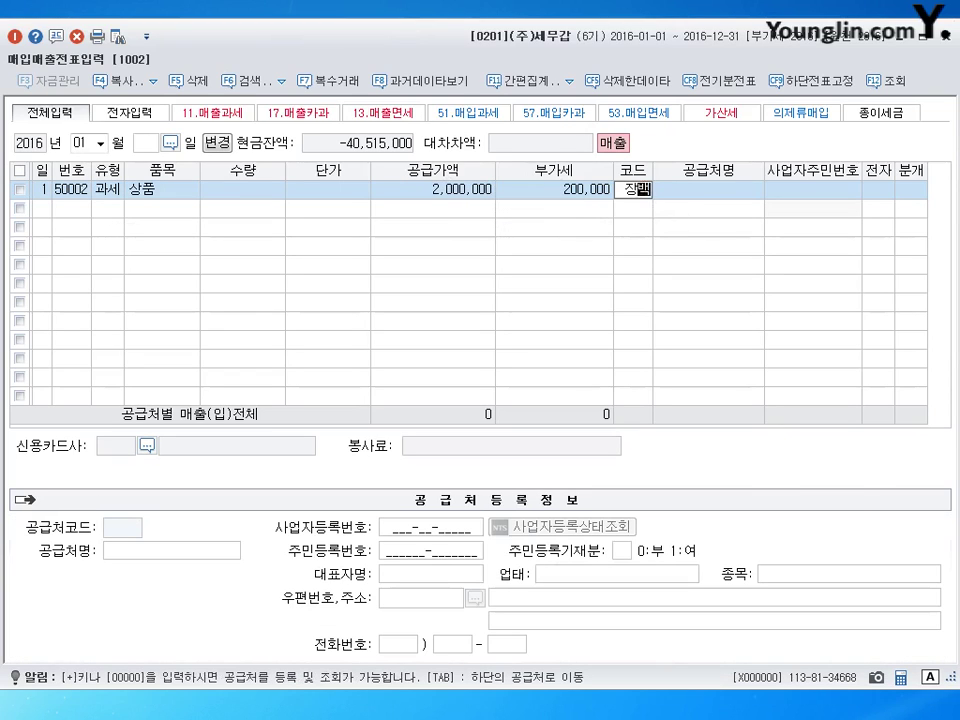
{"action": "key", "text": "Return"}
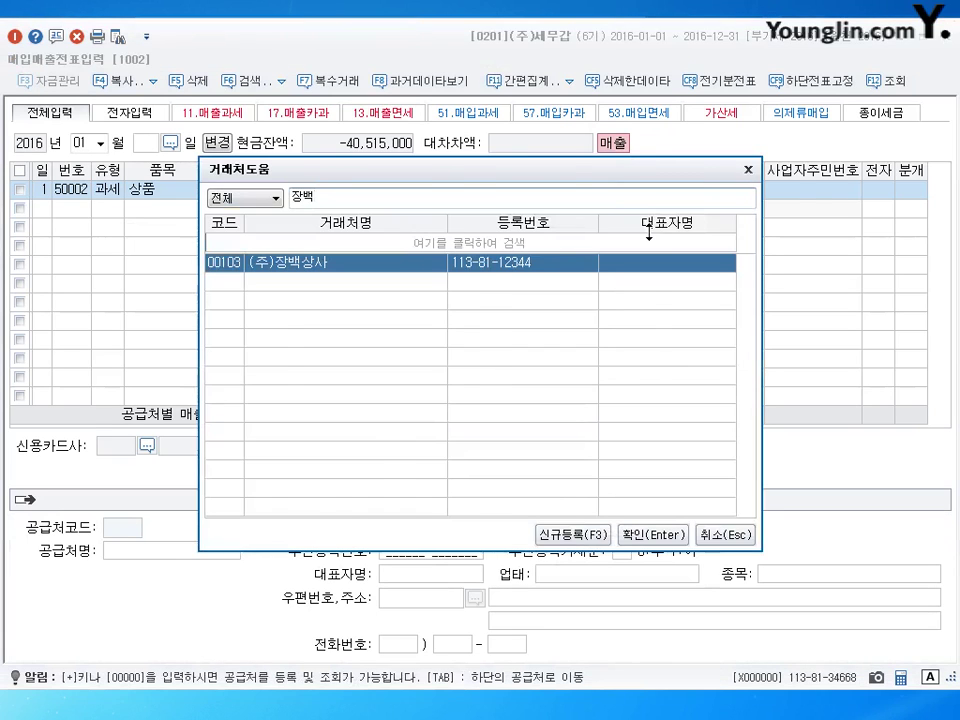
{"action": "key", "text": "Return"}
{"action": "key", "text": "Return"}
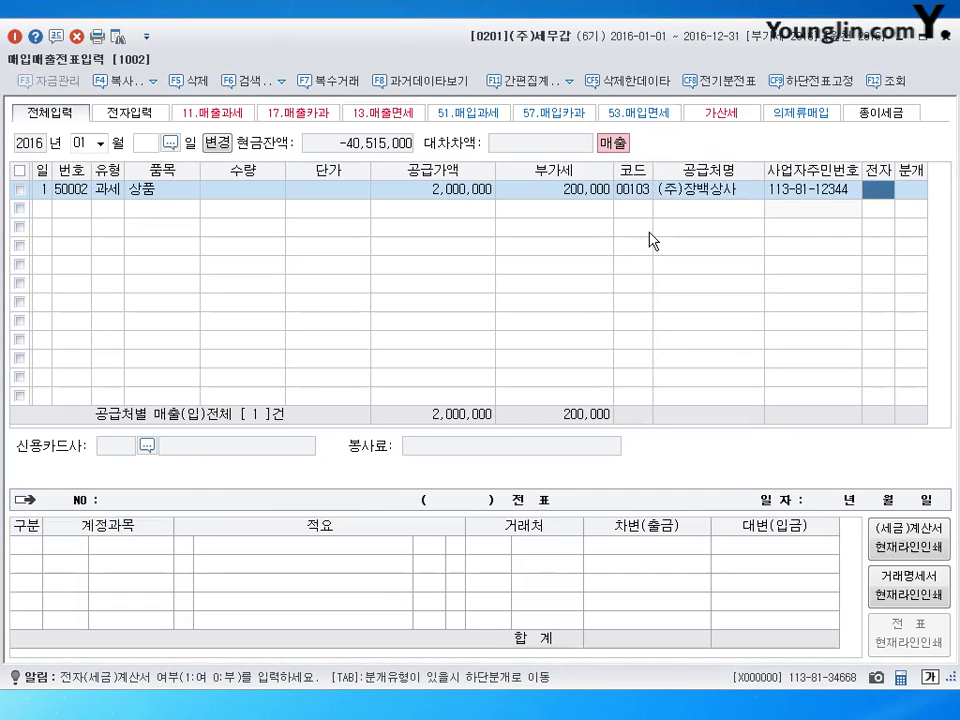
{"action": "type", "text": "1"}
{"action": "key", "text": "Return"}
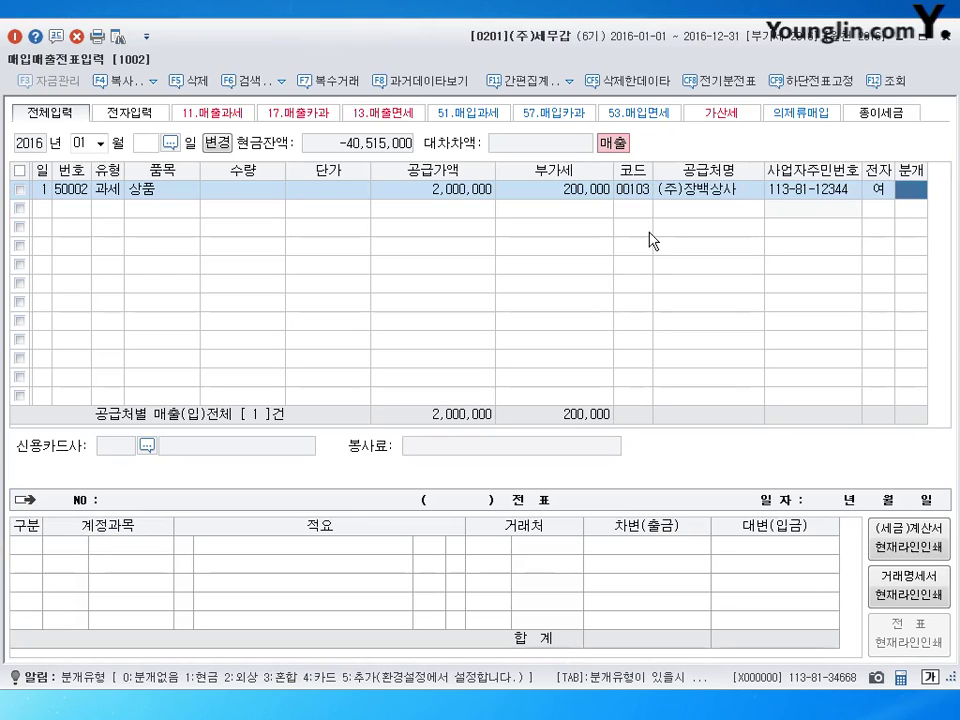
- Journalize the day 1 sale as credit (2, 외상) and change its sales account to 0401 상품매출
{"action": "type", "text": "2"}
{"action": "key", "text": "Return"}
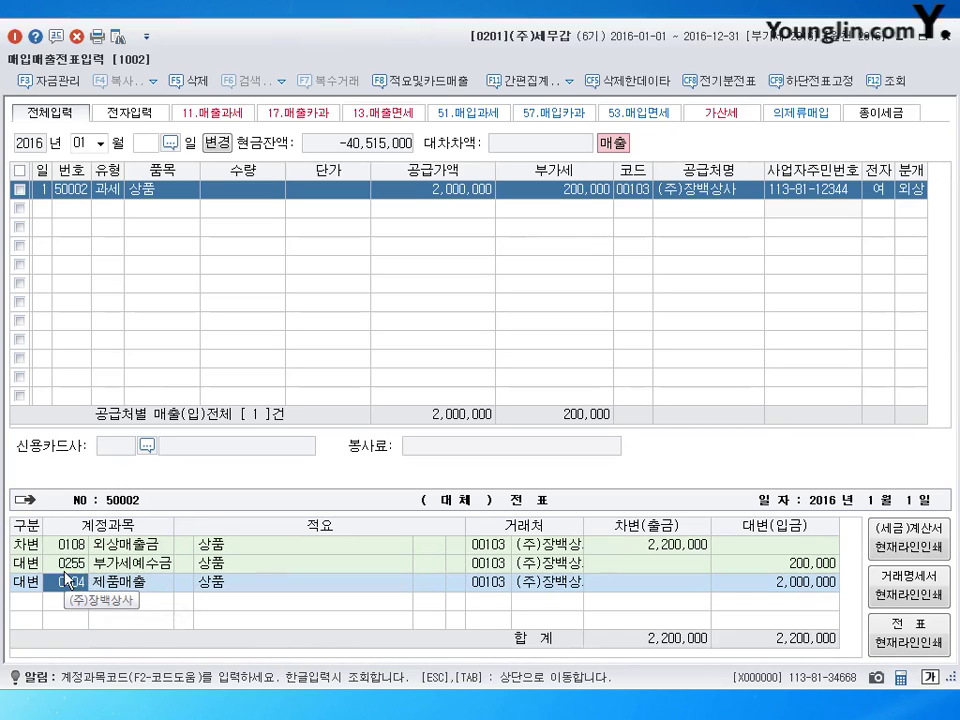
{"action": "type", "text": "0401"}
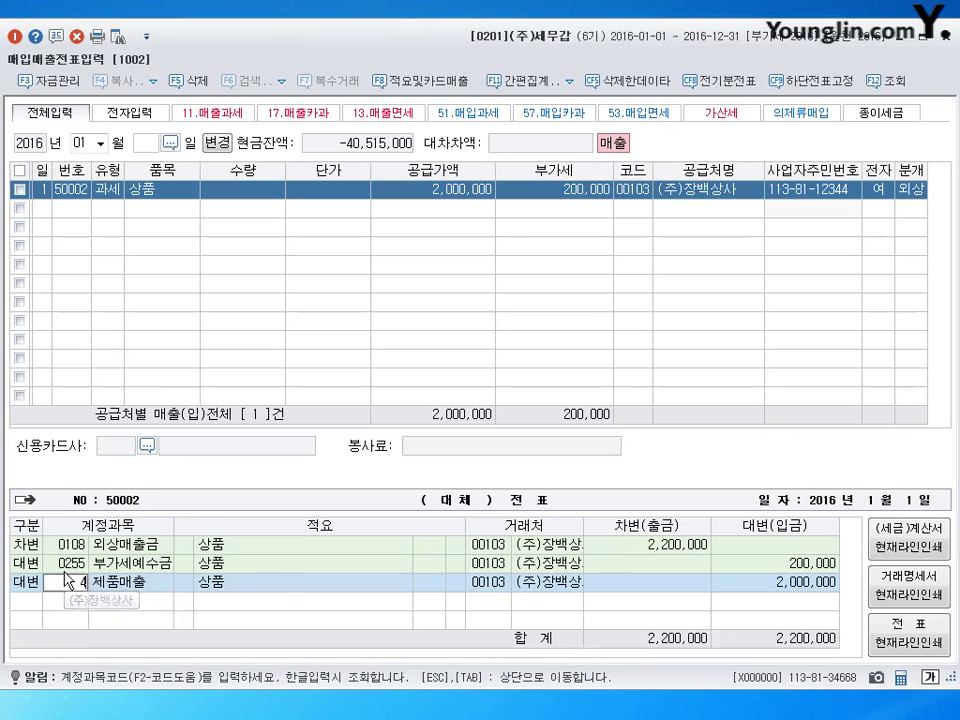
{"action": "key", "text": "Return"}
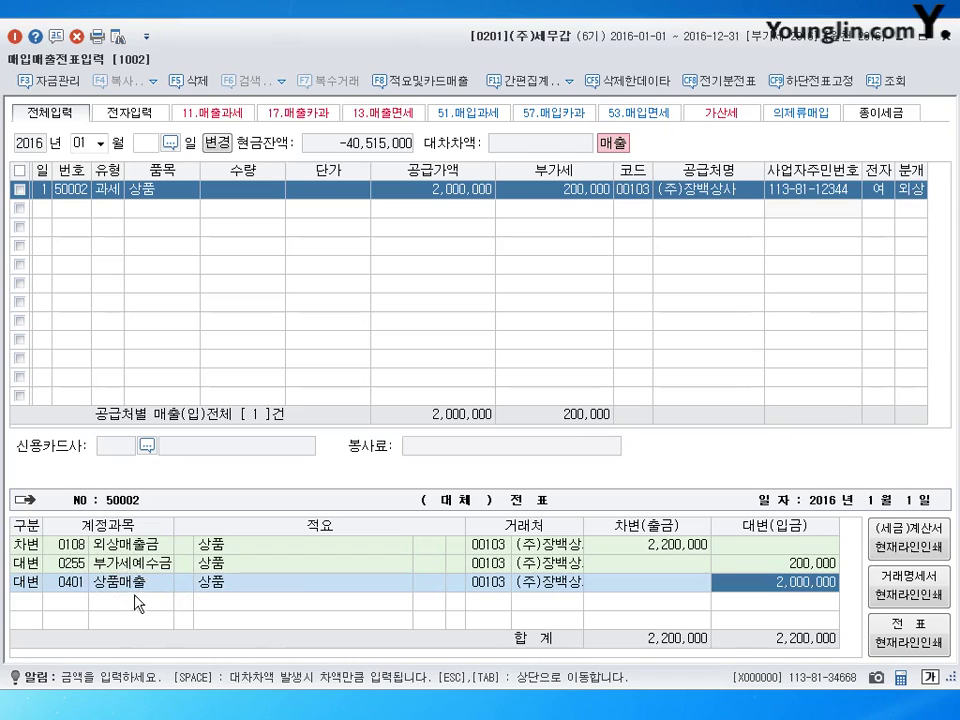
{"action": "left_click", "coordinate": [912, 189]}
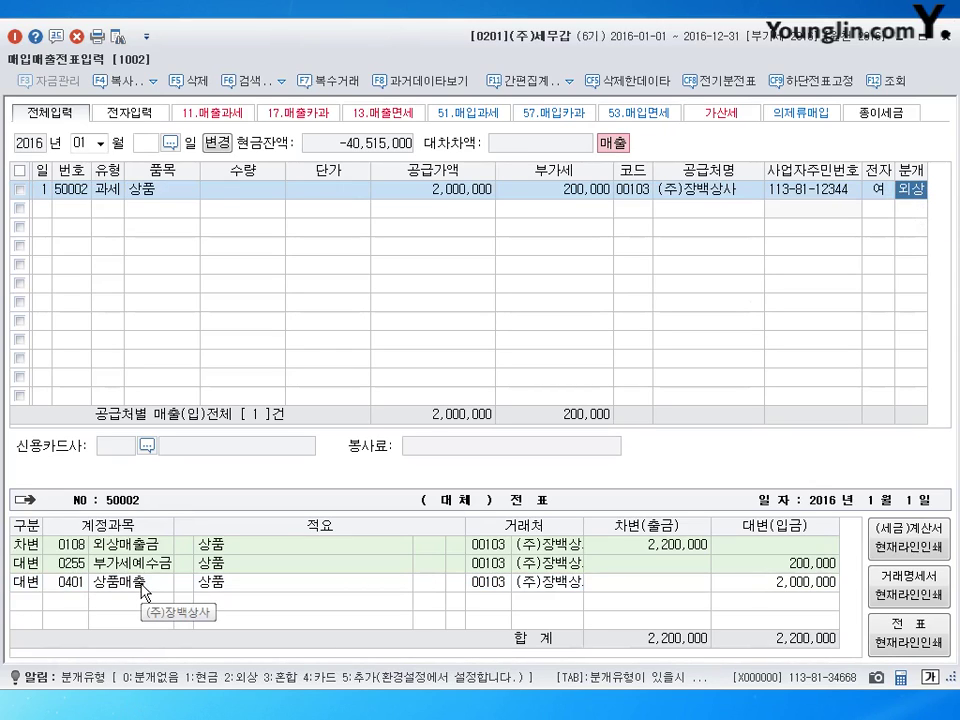
- Add a row for day 2 as a taxable sale (type 11, 과세) with the item 제품
{"action": "left_click", "coordinate": [44, 210]}
{"action": "type", "text": "2"}
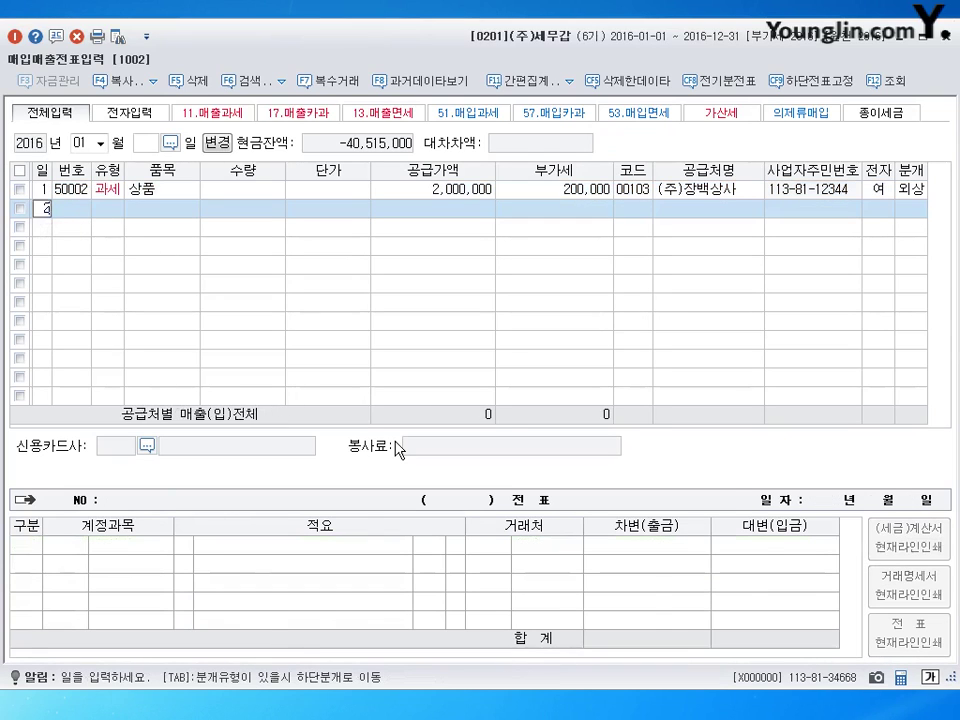
{"action": "key", "text": "Return"}
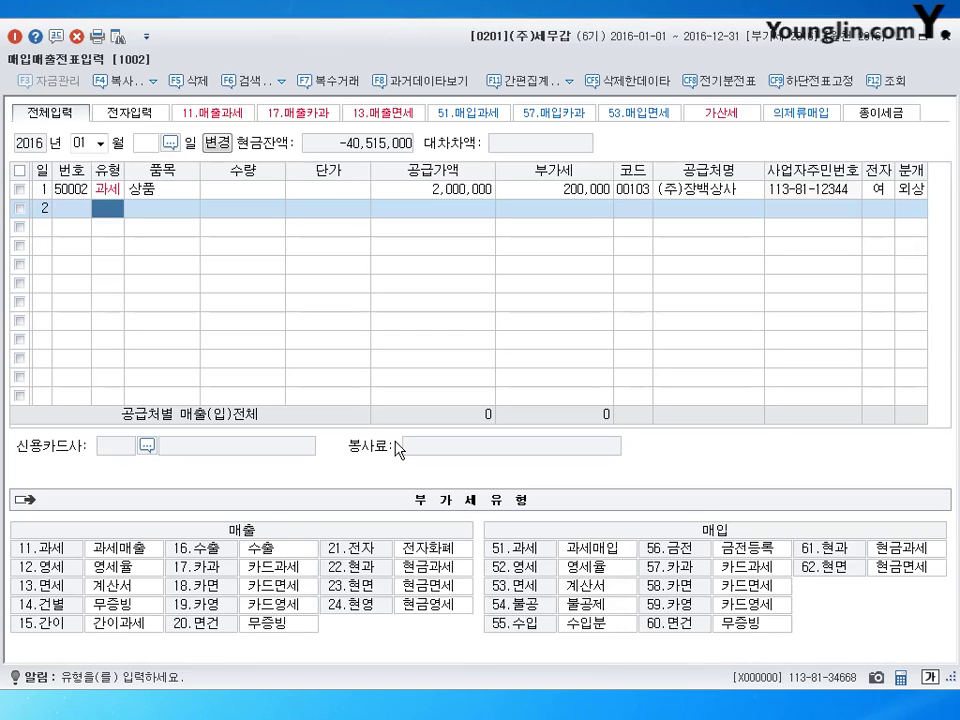
{"action": "type", "text": "11"}
{"action": "key", "text": "Return"}
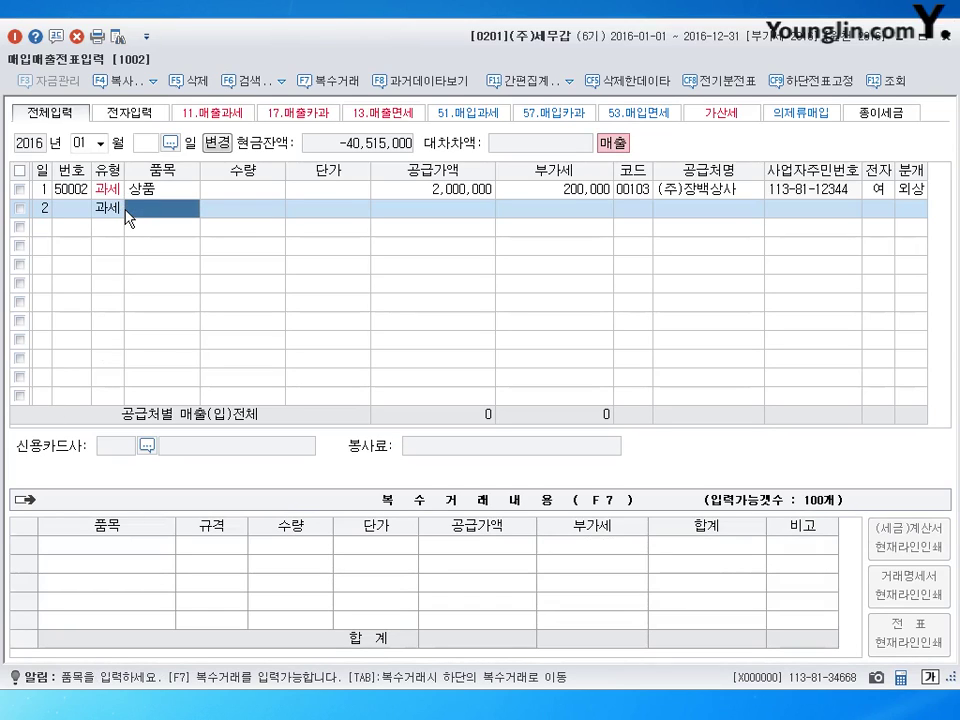
{"action": "type", "text": "제품"}
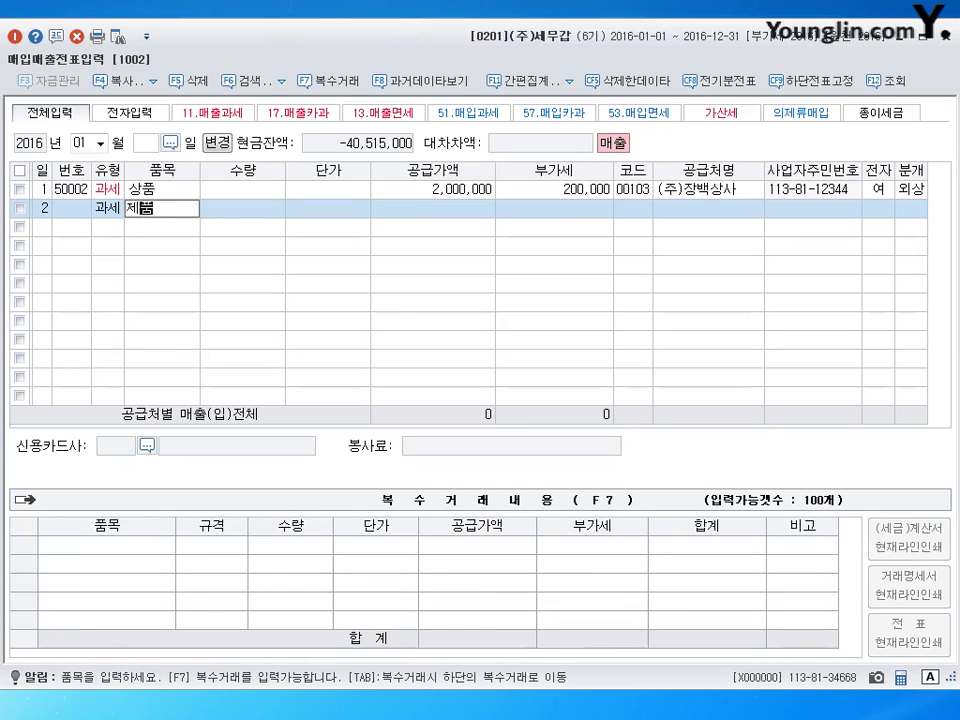
{"action": "key", "text": "Return"}
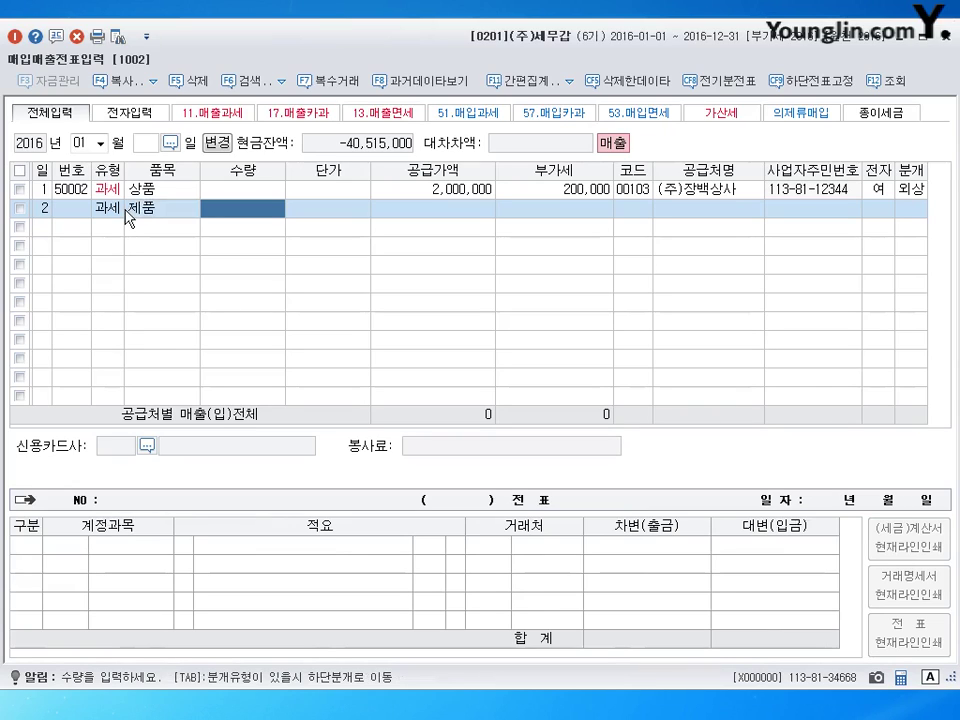
- Set the day 2 sale's quantity to 200 and unit price to 100,000, accepting the calculated supply amount and VAT
{"action": "type", "text": "200"}
{"action": "key", "text": "Return"}
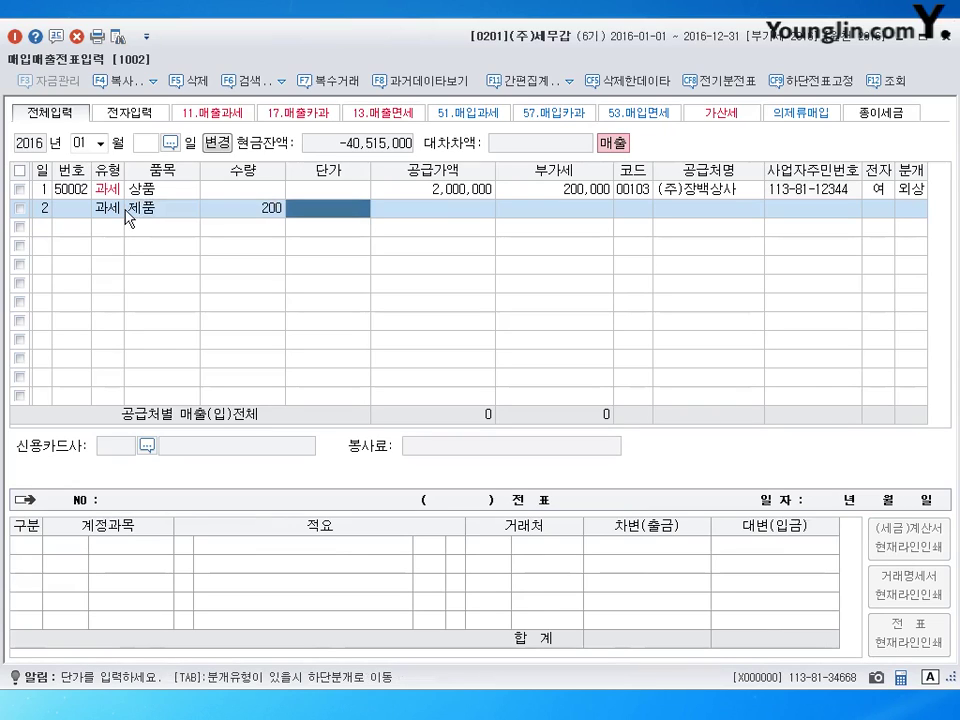
{"action": "type", "text": "100"}
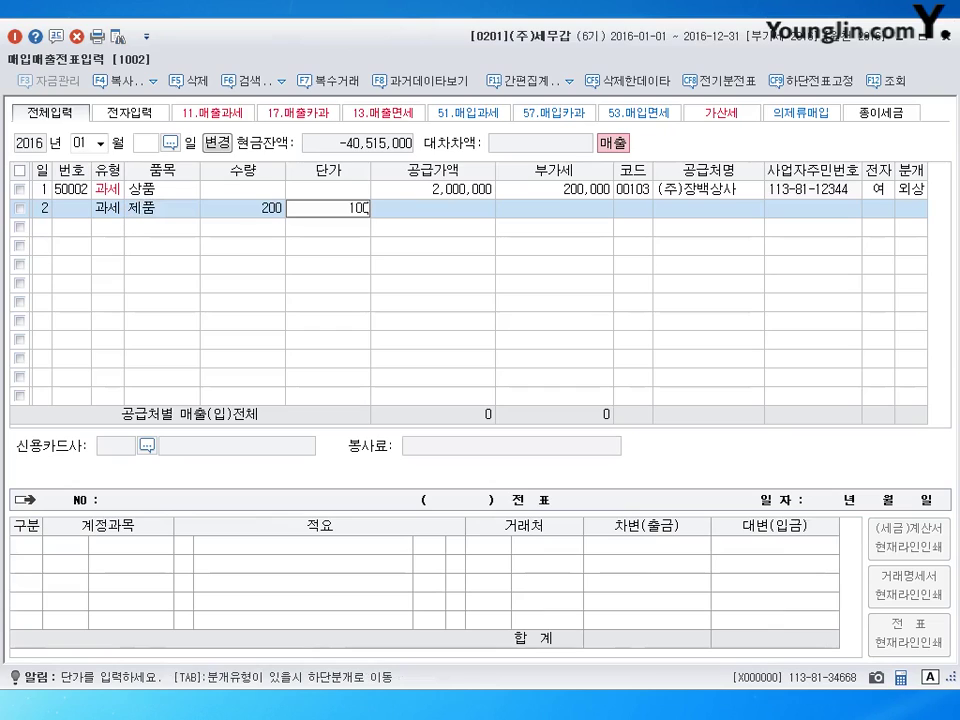
{"action": "type", "text": ",000"}
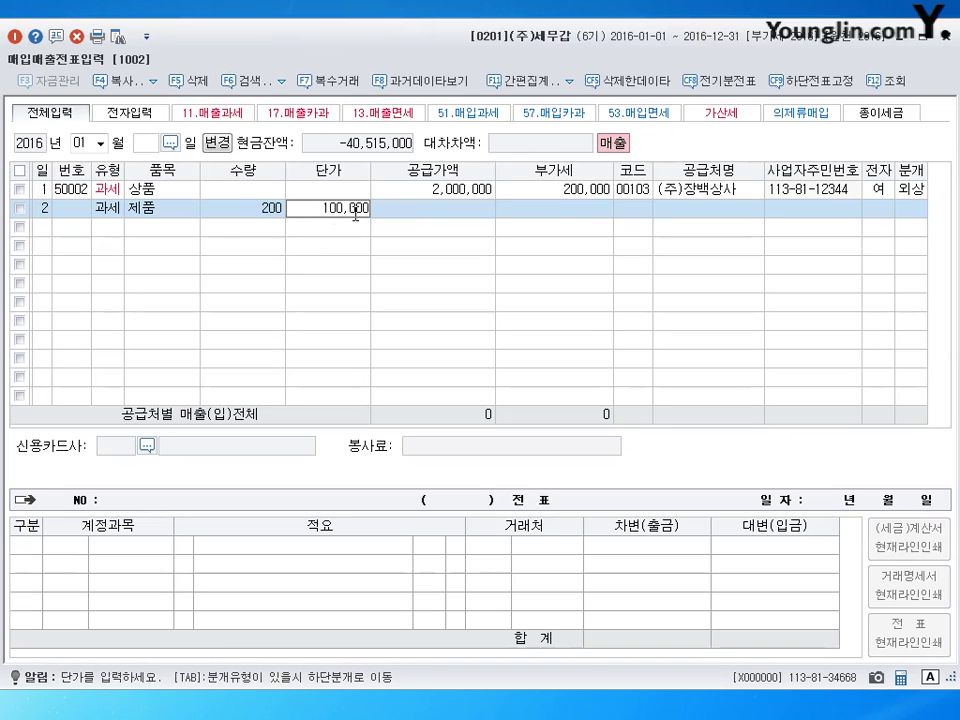
{"action": "key", "text": "Return"}
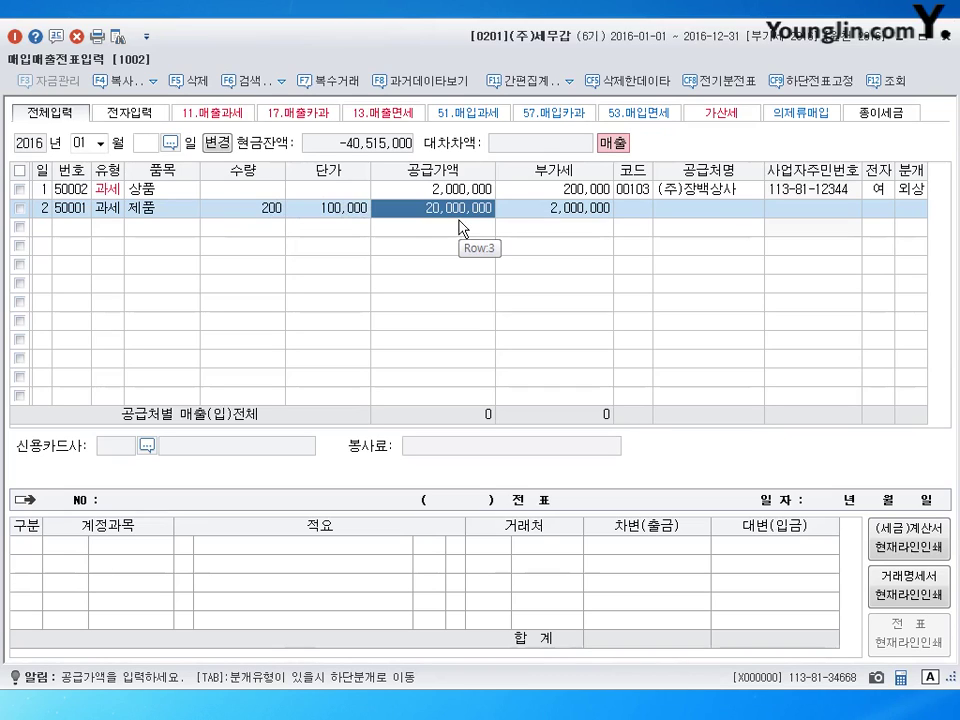
{"action": "key", "text": "Return"}
{"action": "key", "text": "Return"}
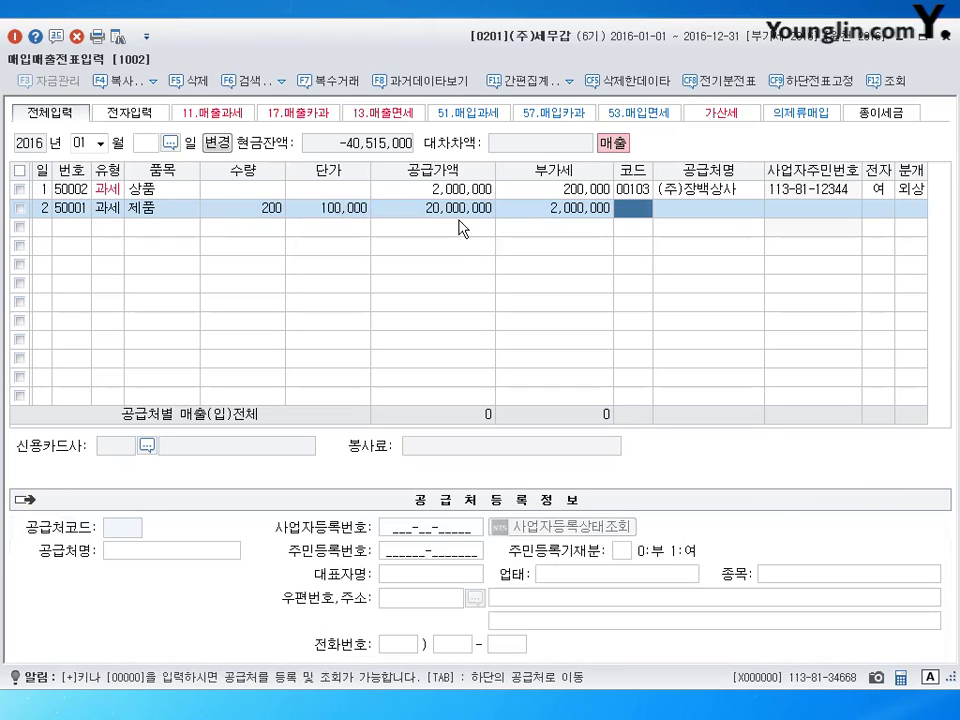
- Assign (주)보성상사 to the day 2 sale as electronically invoiced (여) and journalize it as credit (2, 외상)
{"action": "type", "text": "보성"}
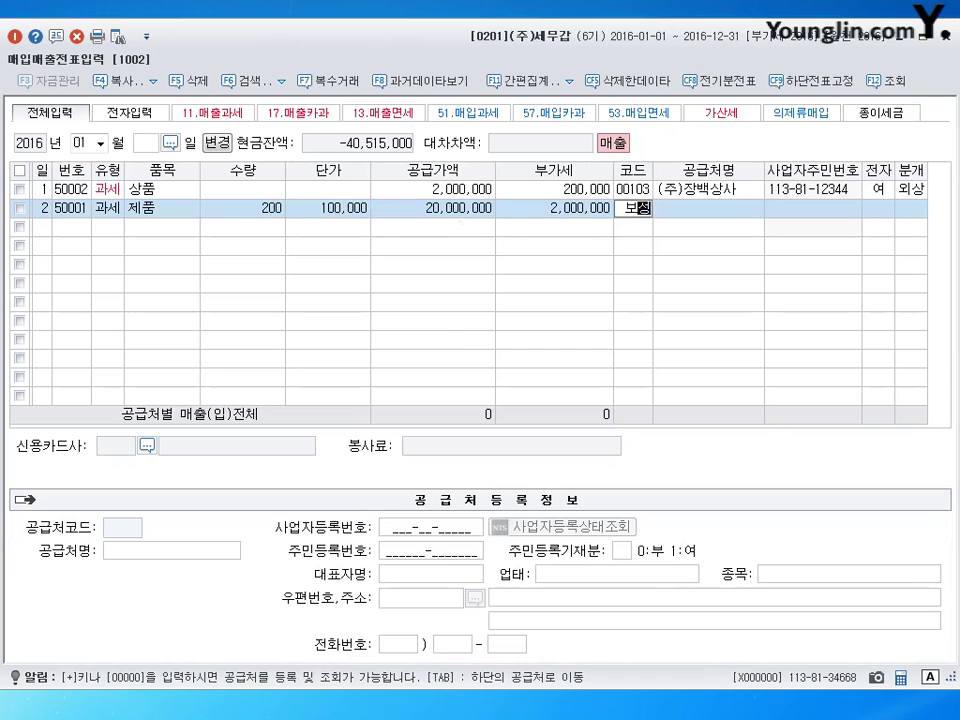
{"action": "key", "text": "Return"}
{"action": "key", "text": "Return"}
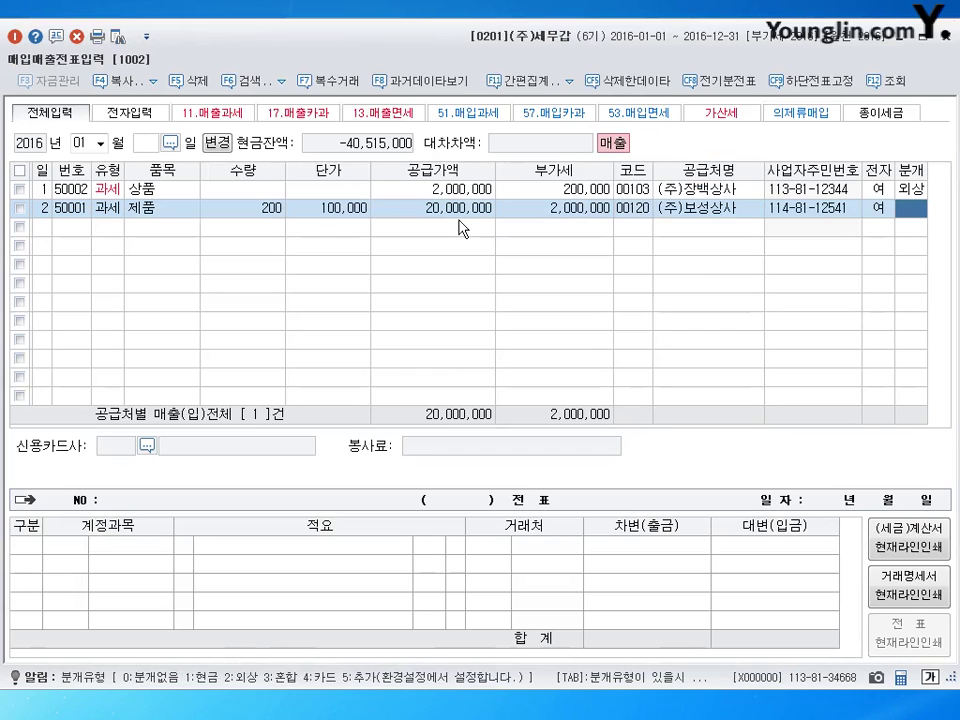
{"action": "type", "text": "2"}
{"action": "key", "text": "Return"}
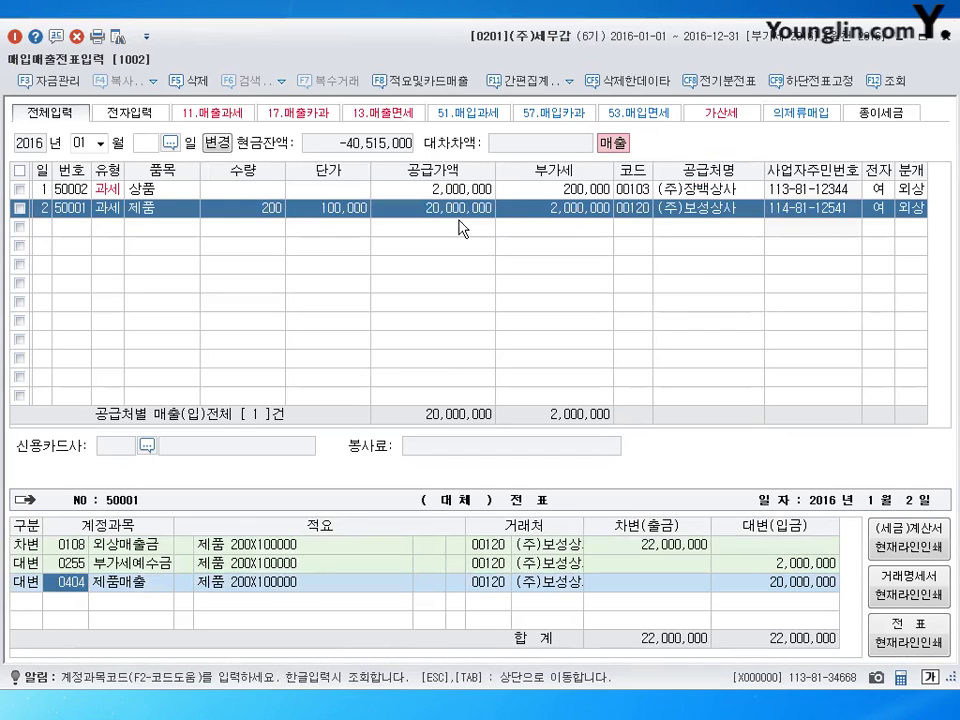
{"action": "key", "text": "Escape"}
- Add a day 3 taxable sale (type 11, 과세) of 제품 with a supply amount of 10,000,000, leaving quantity and unit price empty
{"action": "type", "text": "3"}
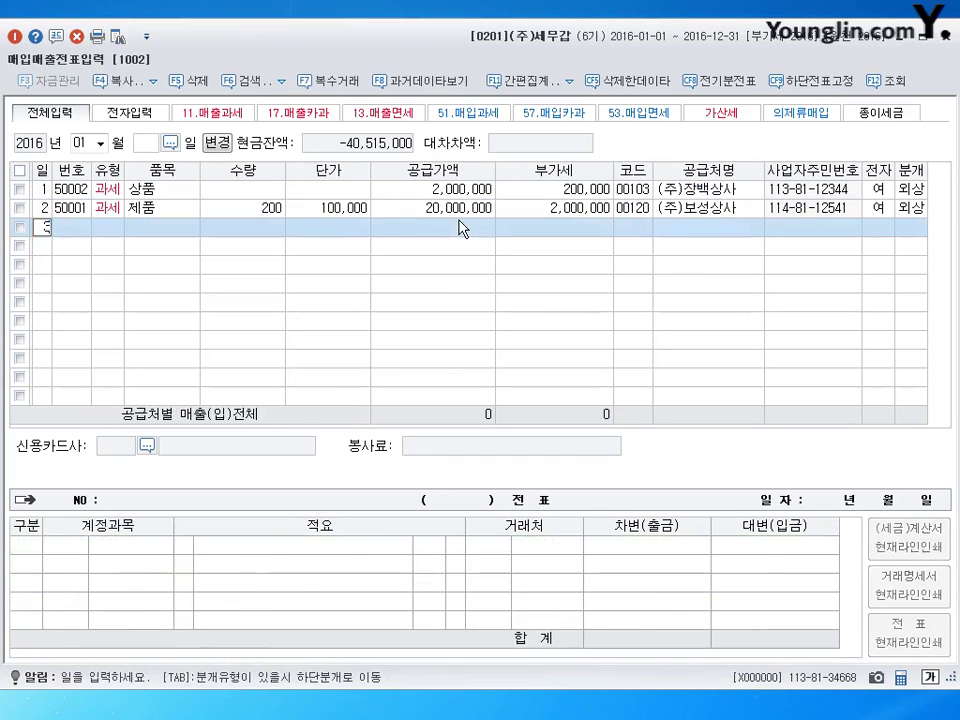
{"action": "key", "text": "Return"}
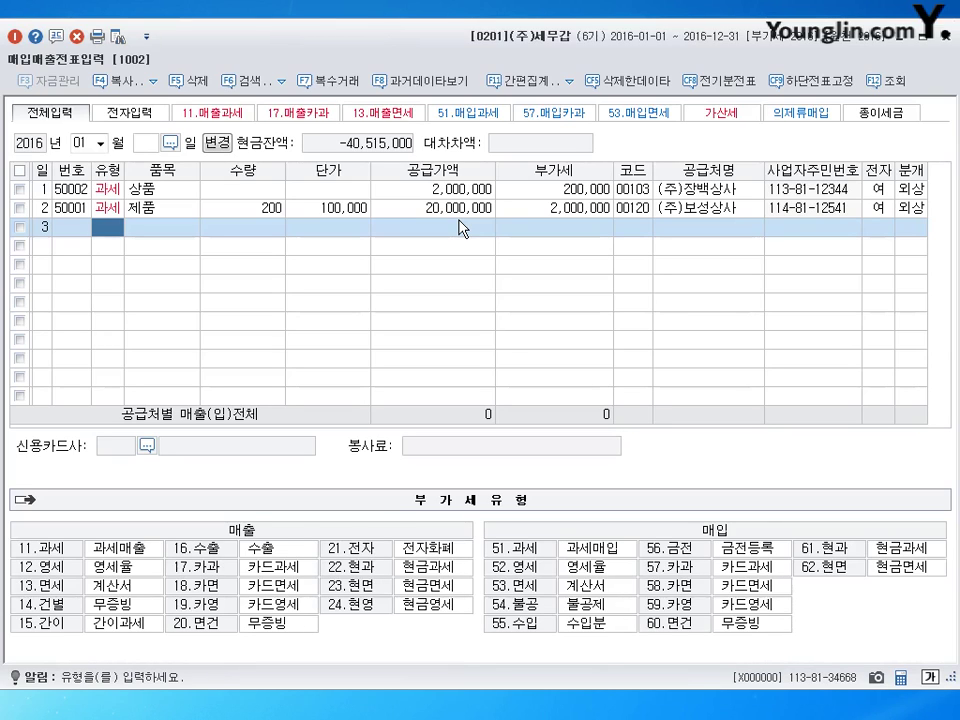
{"action": "type", "text": "11"}
{"action": "key", "text": "Return"}
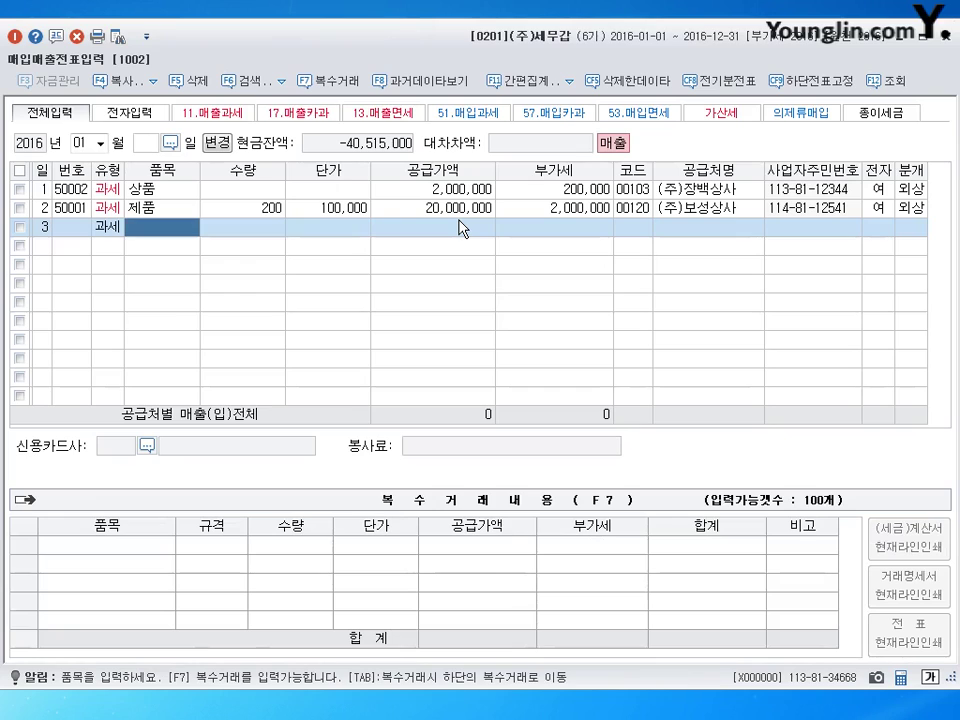
{"action": "type", "text": "제품"}
{"action": "key", "text": "Return"}
{"action": "key", "text": "Return"}
{"action": "key", "text": "Return"}
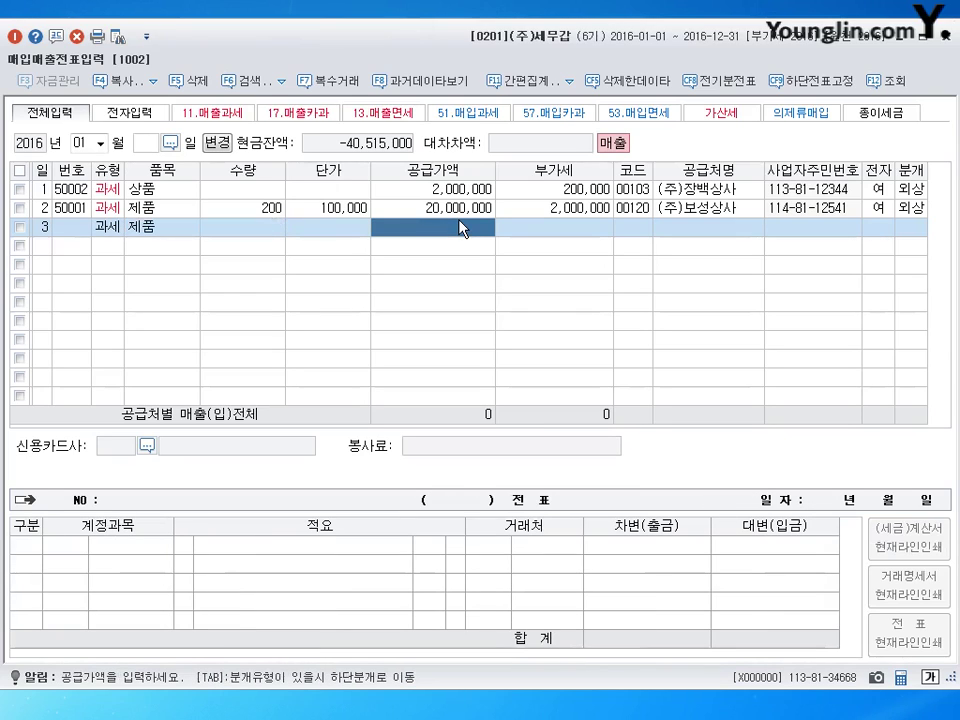
{"action": "type", "text": "10000000"}
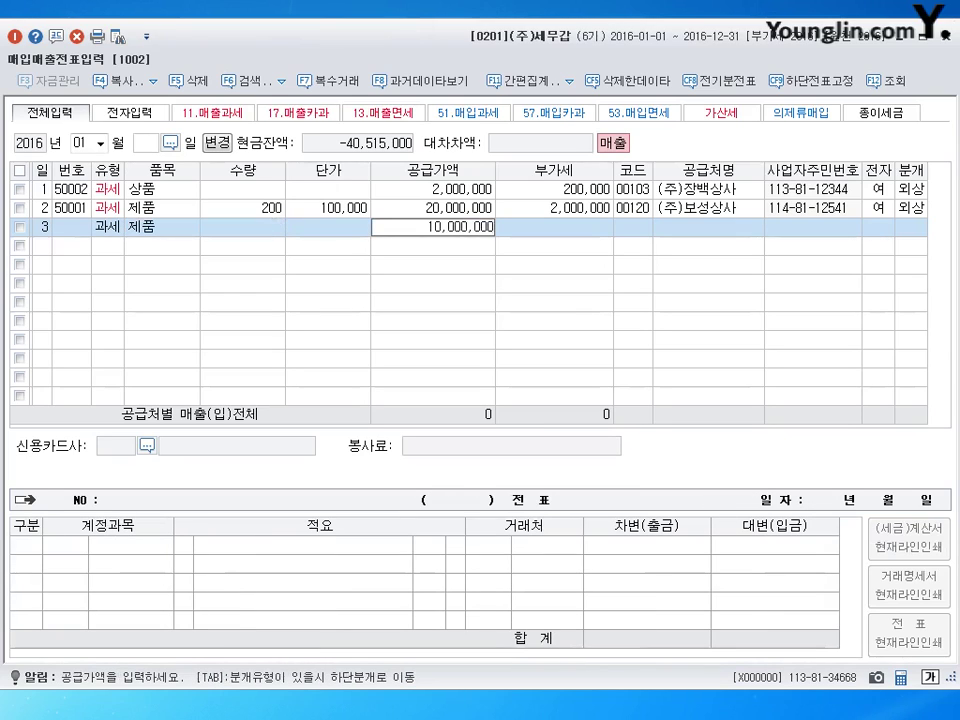
{"action": "key", "text": "Return"}
{"action": "key", "text": "Return"}
- Assign (주)동해 as the trading partner of the day 3 sale and mark it as electronically invoiced (여)
{"action": "type", "text": "동해"}
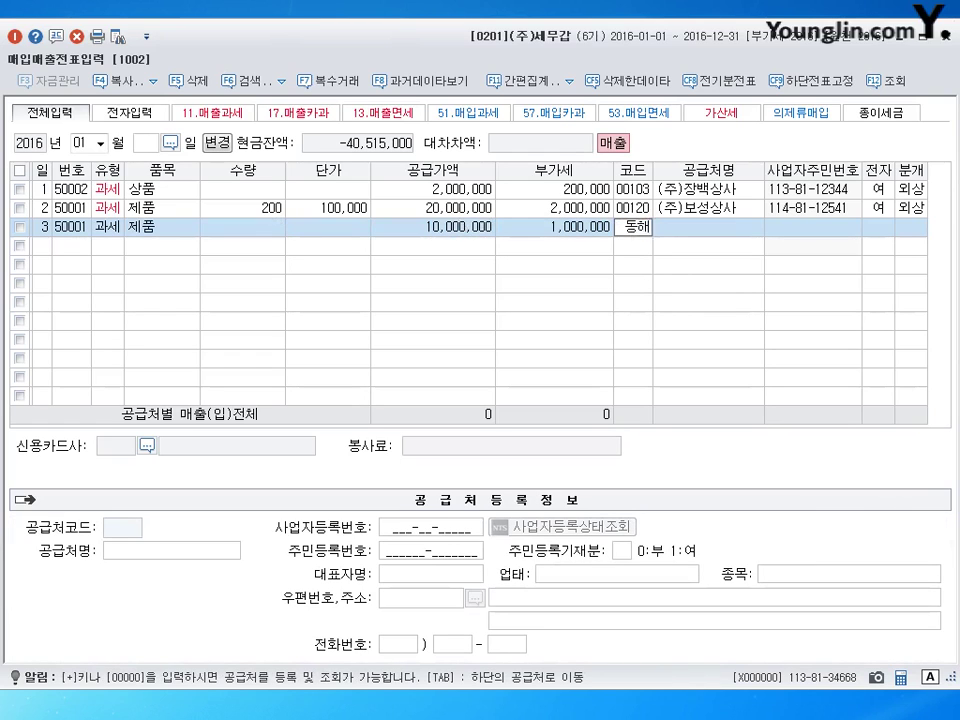
{"action": "key", "text": "Return"}
{"action": "key", "text": "Return"}
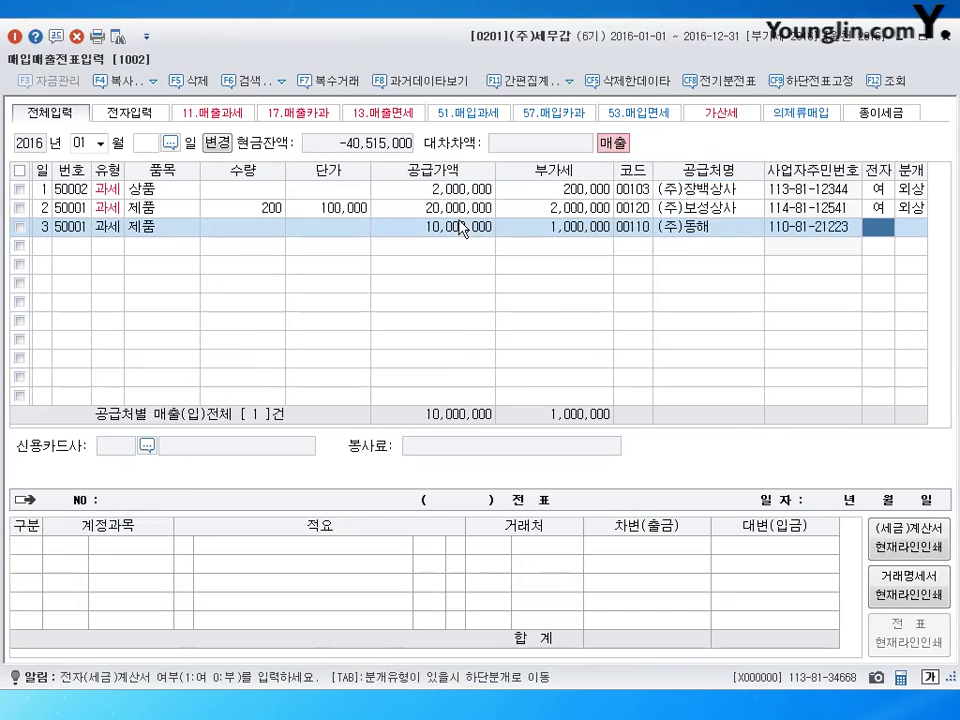
{"action": "key", "text": "1"}
{"action": "key", "text": "Return"}
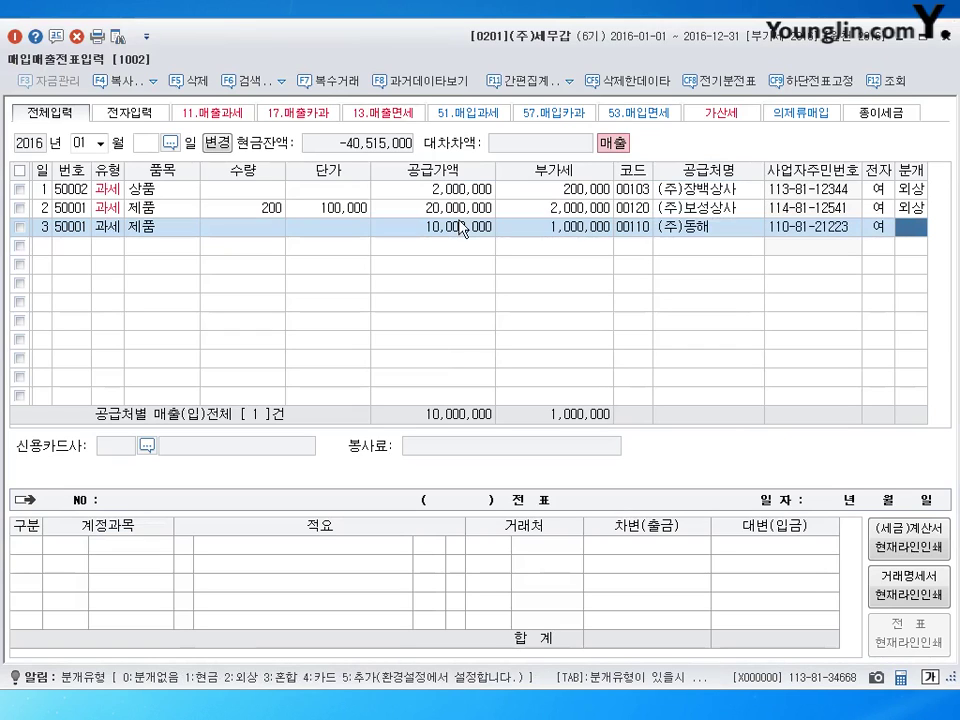
- Journalize the day 3 sale as mixed (3, 혼합), keeping the generated 부가세예수금 and 제품매출 credit lines
{"action": "type", "text": "3"}
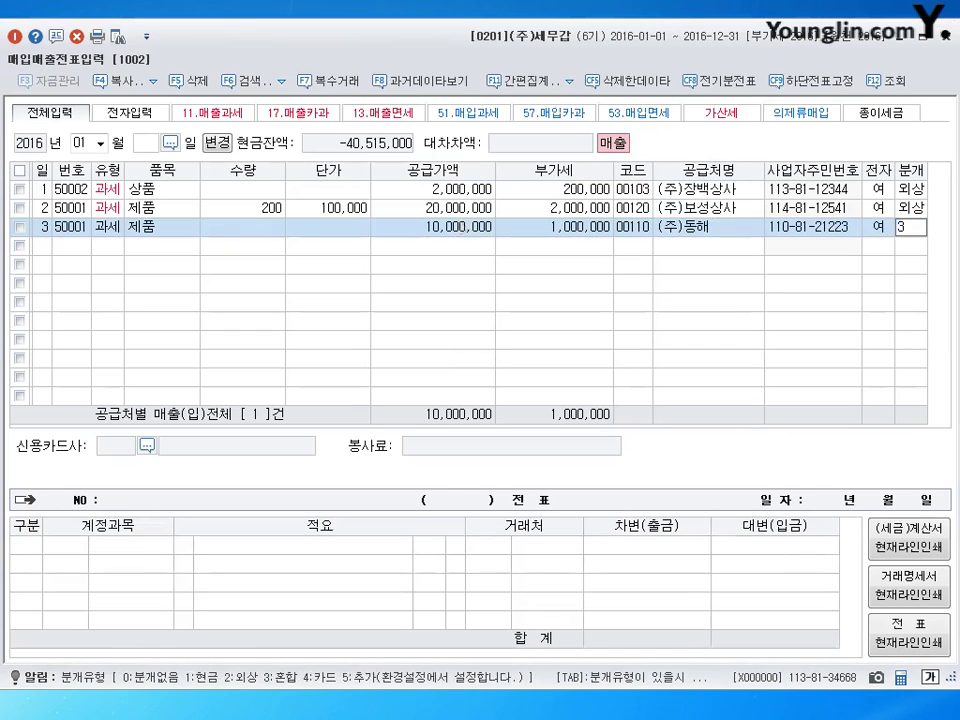
{"action": "key", "text": "Return"}
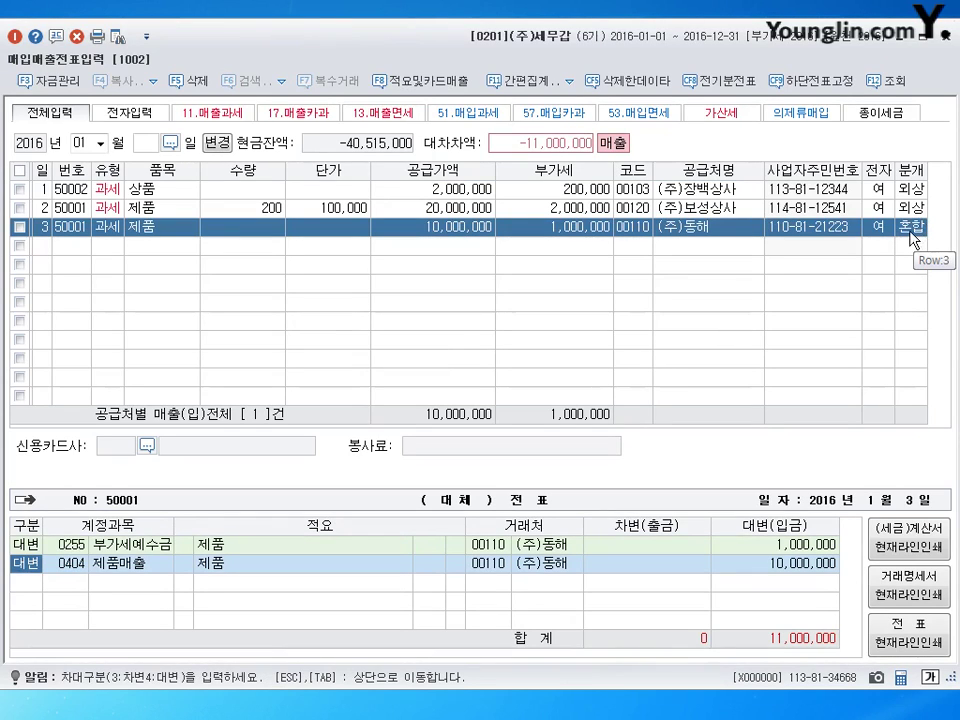
{"action": "key", "text": "Return"}
{"action": "key", "text": "Return"}
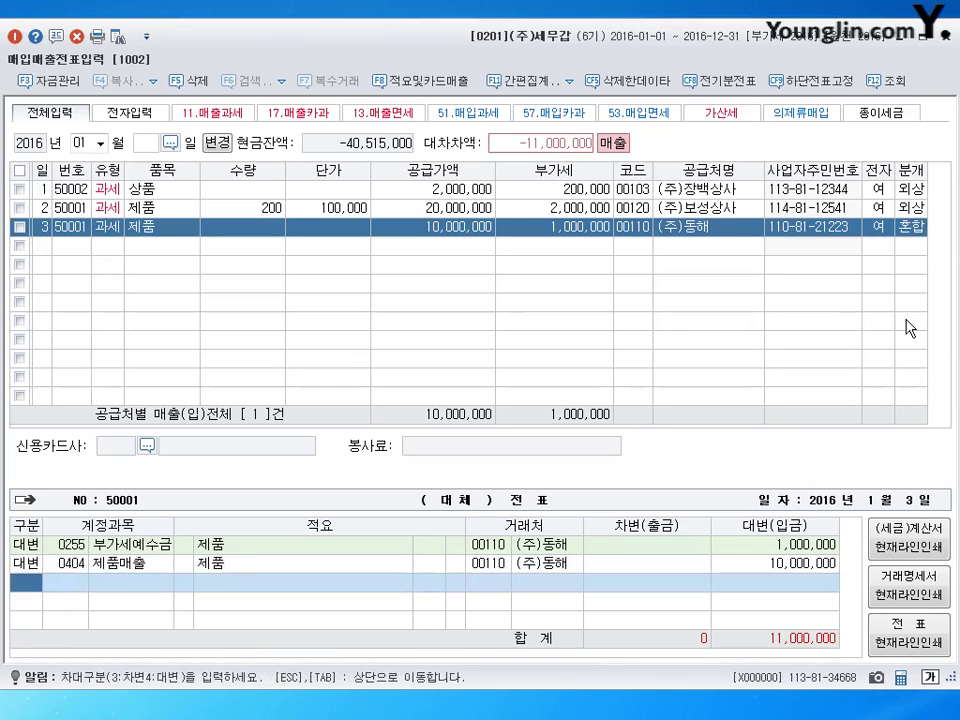
- Add a debit (3, 차변) line to the day 3 slip for account 259 선수금 with an amount of 3,000,000
{"action": "type", "text": "3"}
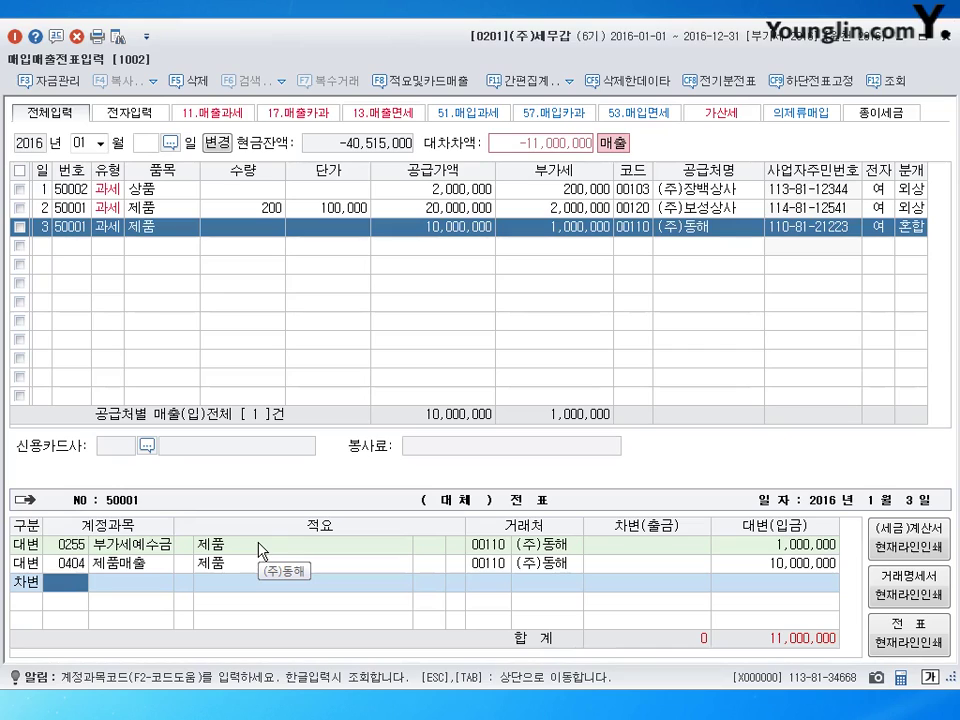
{"action": "type", "text": "259"}
{"action": "key", "text": "Return"}
{"action": "key", "text": "Return"}
{"action": "key", "text": "Return"}
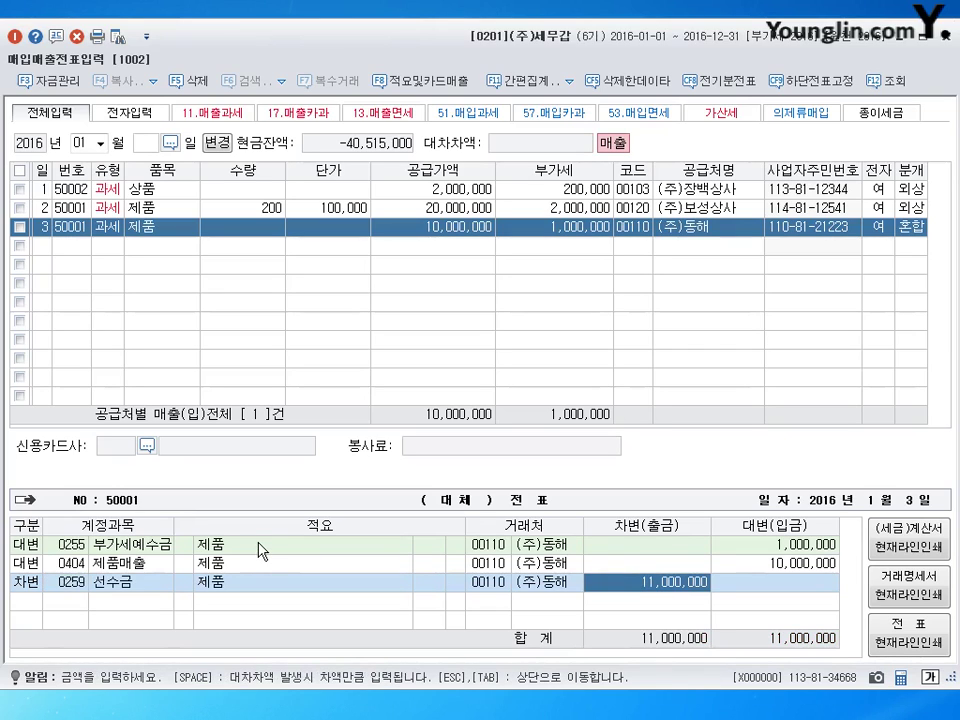
{"action": "type", "text": "3000000"}
{"action": "key", "text": "Return"}
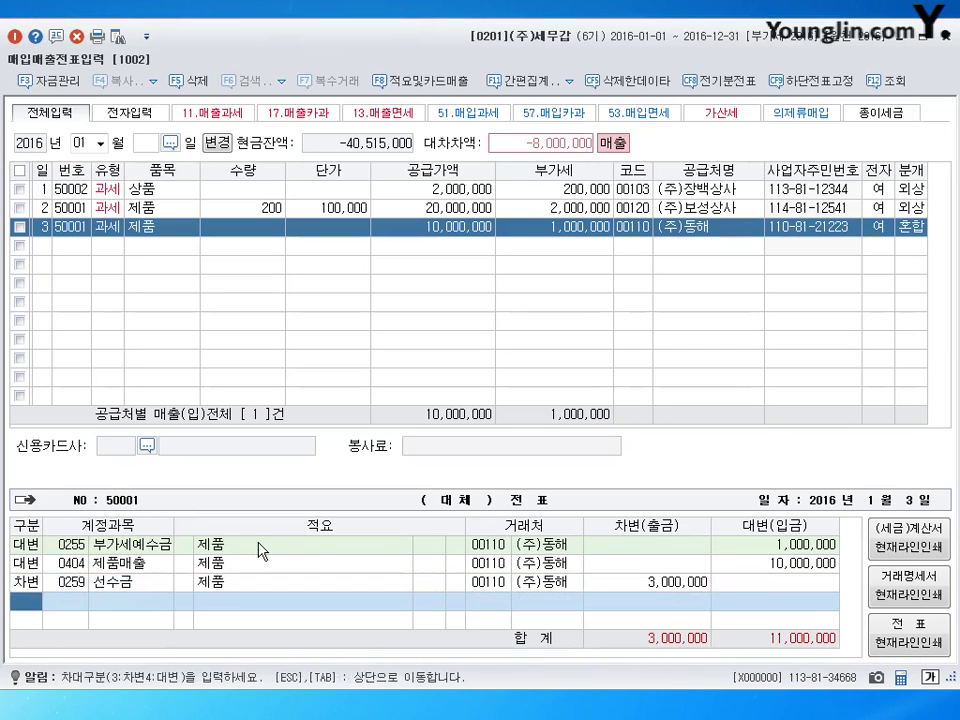
- Add a debit line for account 108 외상매출금 with the remaining 8,000,000 and complete the day 3 slip
{"action": "type", "text": "108"}
{"action": "key", "text": "Return"}
{"action": "key", "text": "Return"}
{"action": "key", "text": "Return"}
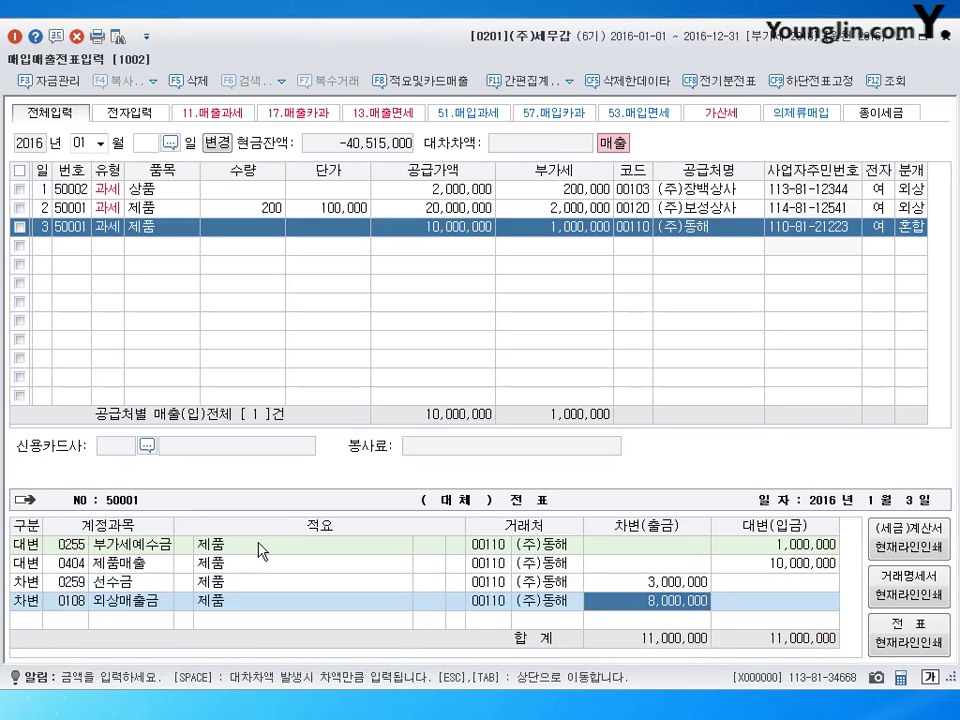
{"action": "key", "text": "Return"}
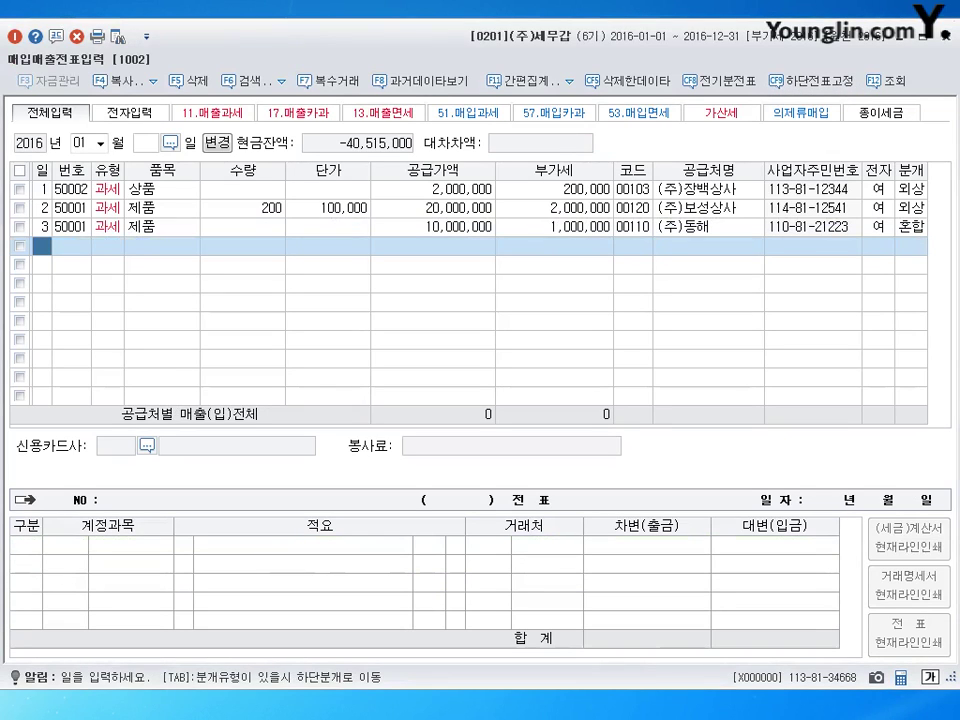
- Start a day 4 taxable sale (type 11, 과세) with 제품 as the item
{"action": "type", "text": "4"}
{"action": "key", "text": "Return"}
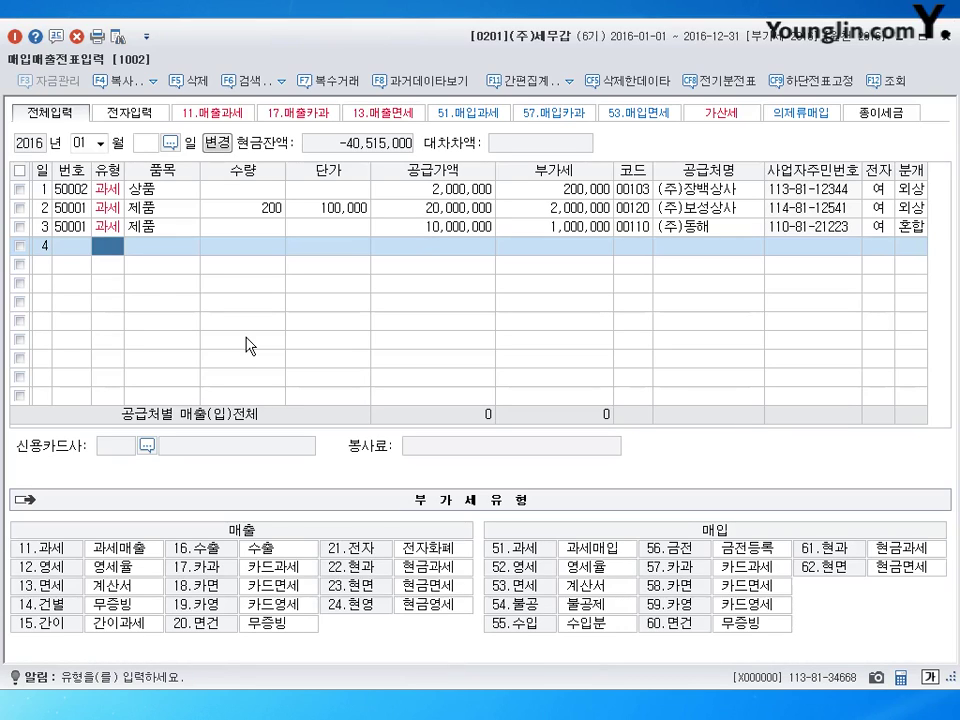
{"action": "type", "text": "11"}
{"action": "key", "text": "Return"}
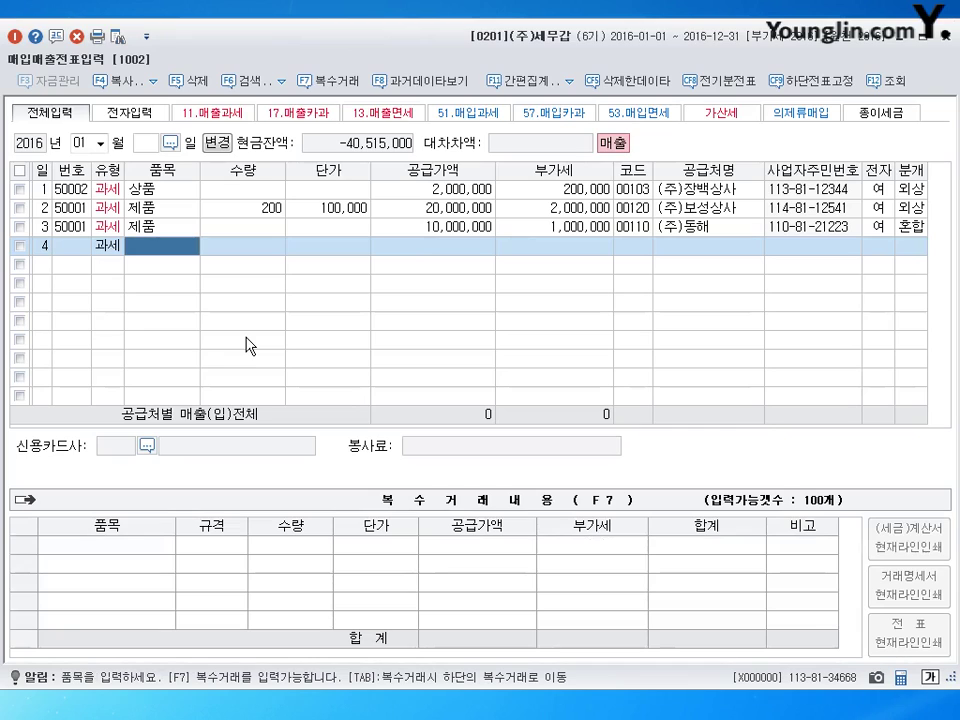
{"action": "type", "text": "제품"}
{"action": "key", "text": "Return"}
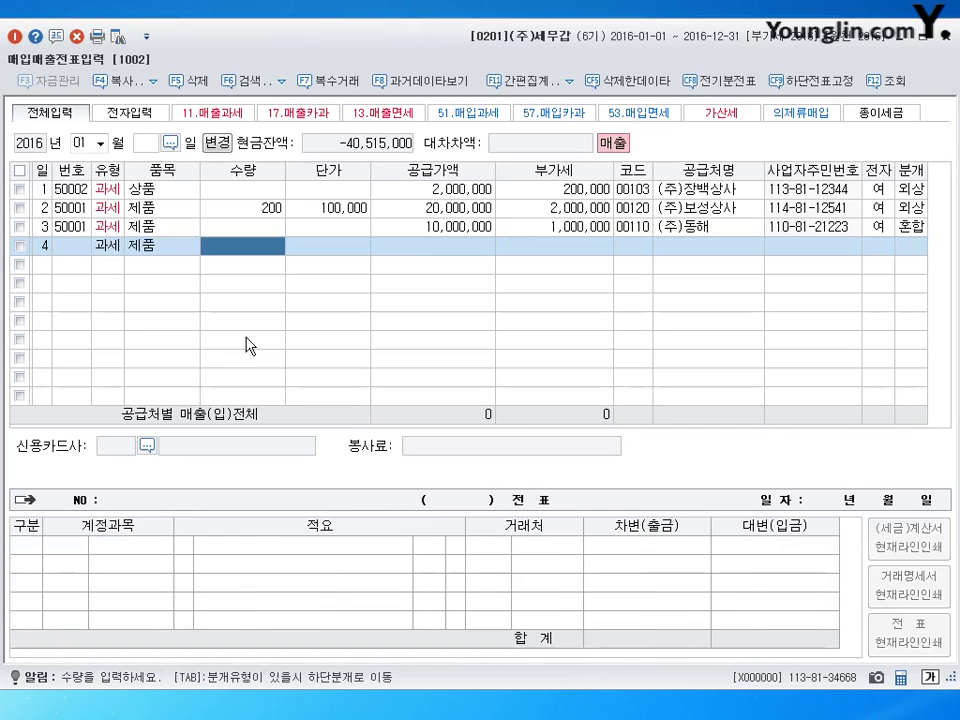
- Set the day 4 sale's supply amount to 15,000,000, leaving quantity and unit price empty and accepting the calculated VAT
{"action": "key", "text": "Return"}
{"action": "key", "text": "Return"}
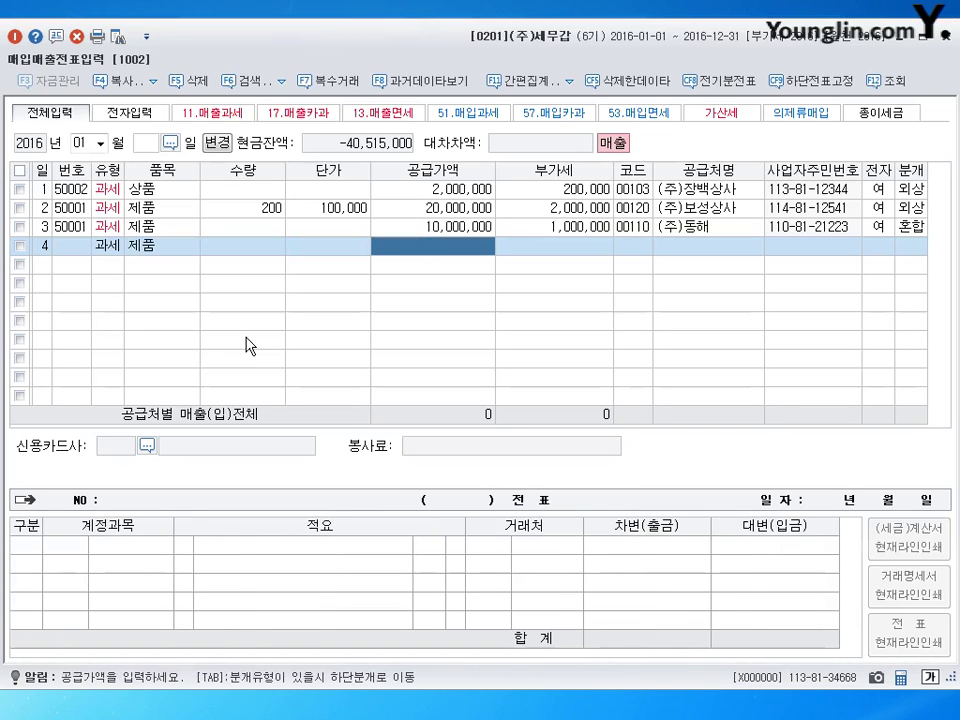
{"action": "type", "text": "110"}
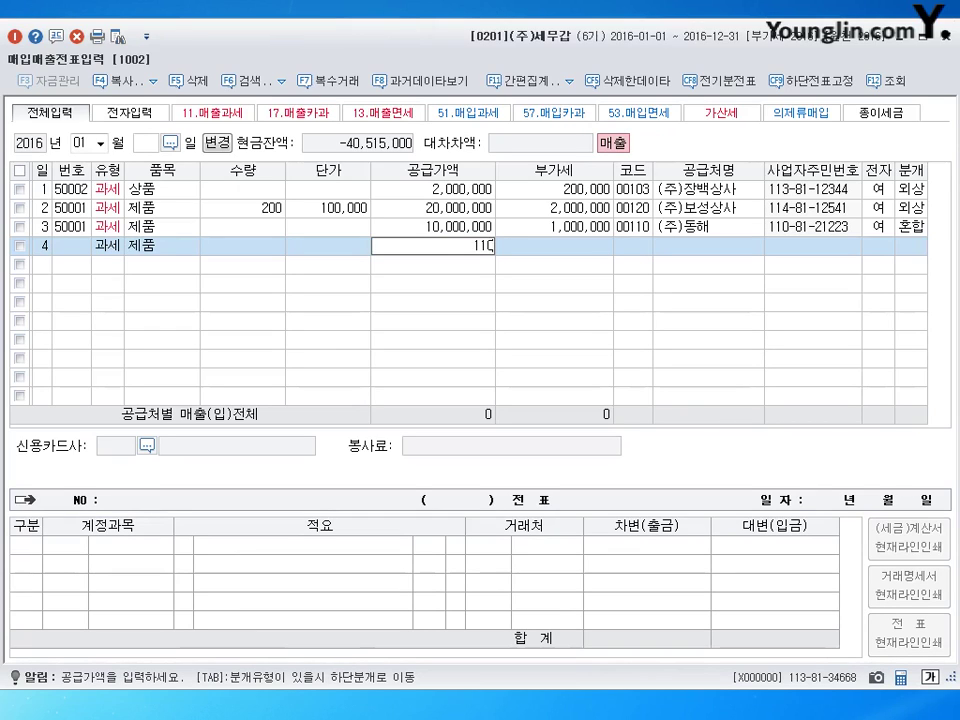
{"action": "key", "text": "BackSpace"}
{"action": "key", "text": "BackSpace"}
{"action": "key", "text": "BackSpace"}
{"action": "type", "text": "15,000,000"}
{"action": "key", "text": "Return"}
{"action": "key", "text": "Return"}
- Assign (주)감성물산 as the trading partner of the day 4 sale and mark it as electronically invoiced (여)
{"action": "type", "text": "강남"}
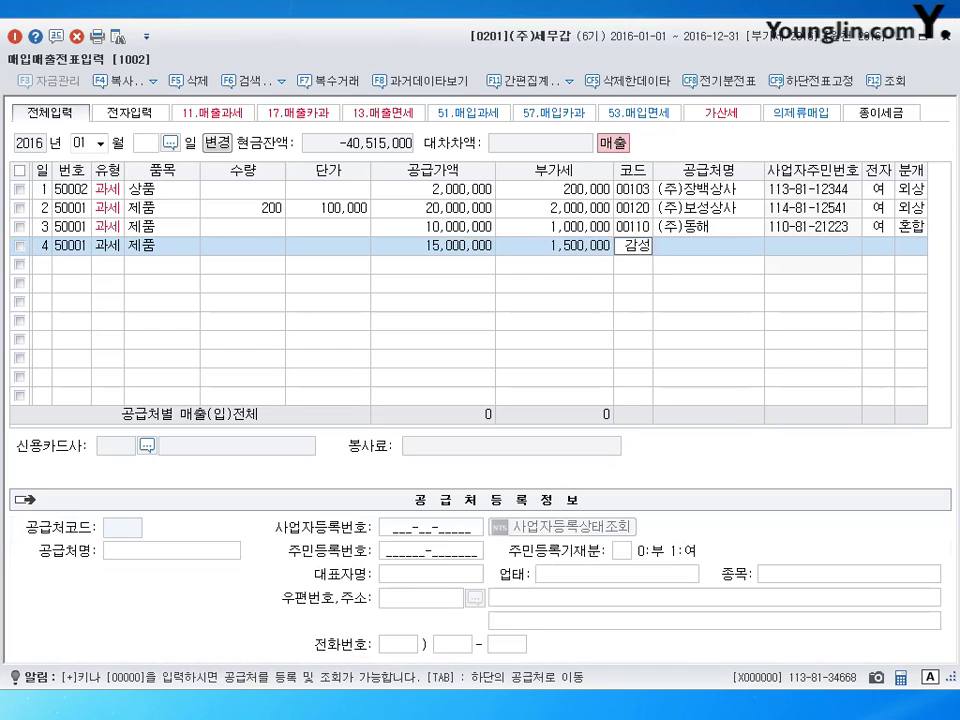
{"action": "key", "text": "Return"}
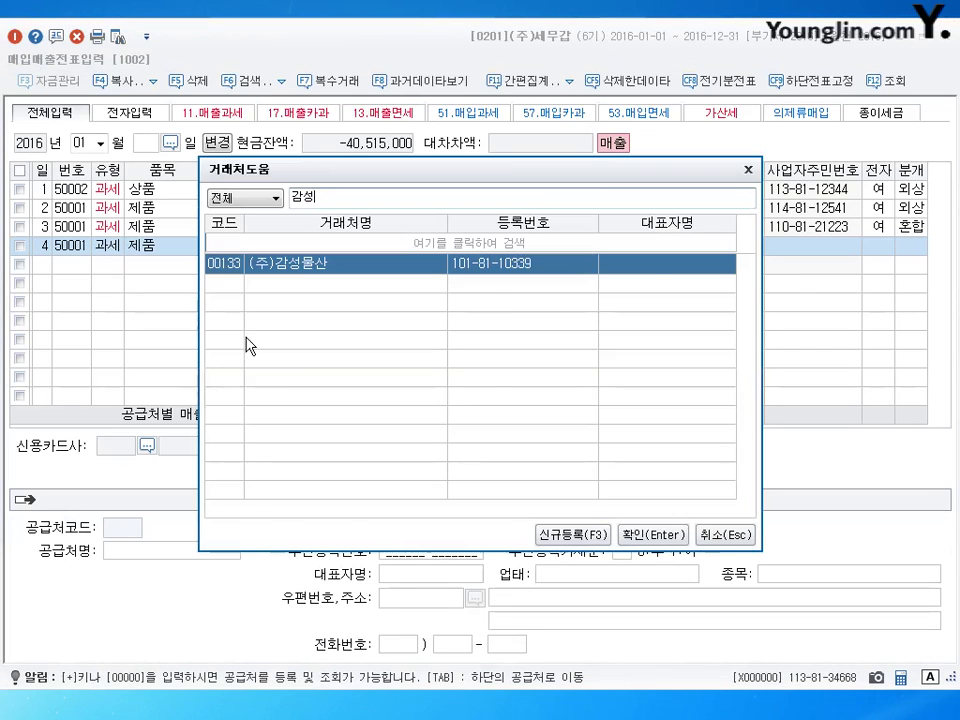
{"action": "key", "text": "Return"}
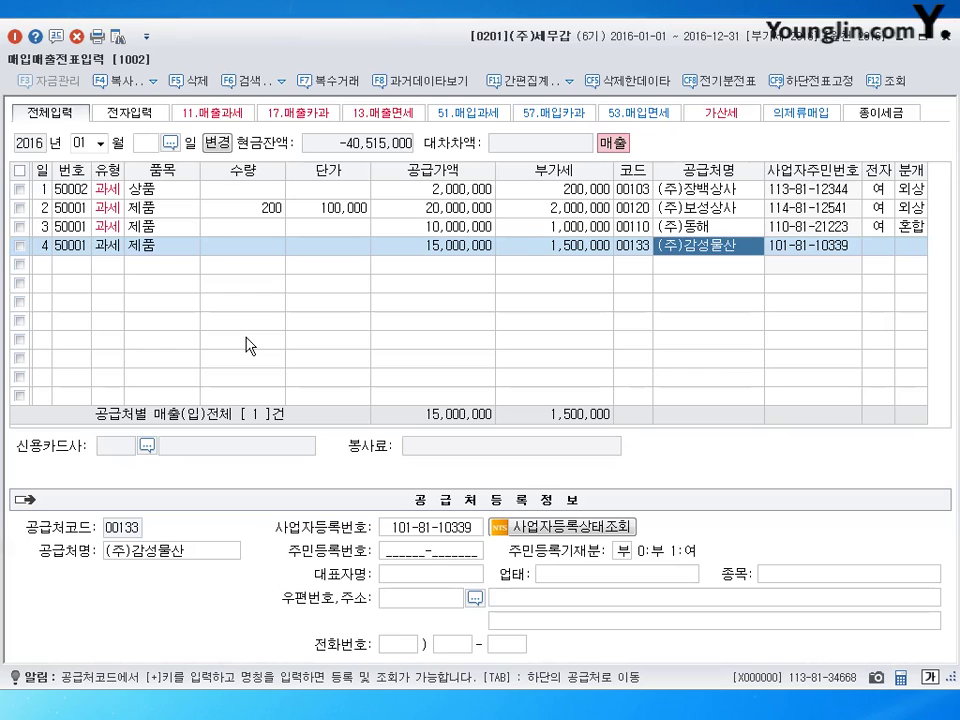
{"action": "key", "text": "Return"}
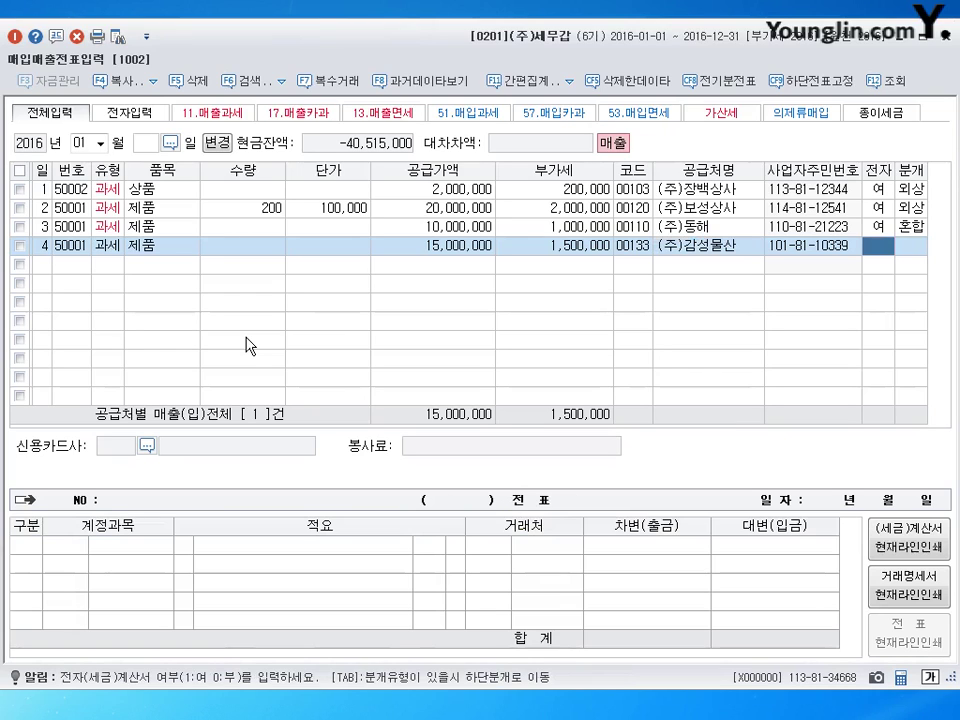
{"action": "type", "text": "1"}
{"action": "key", "text": "Return"}
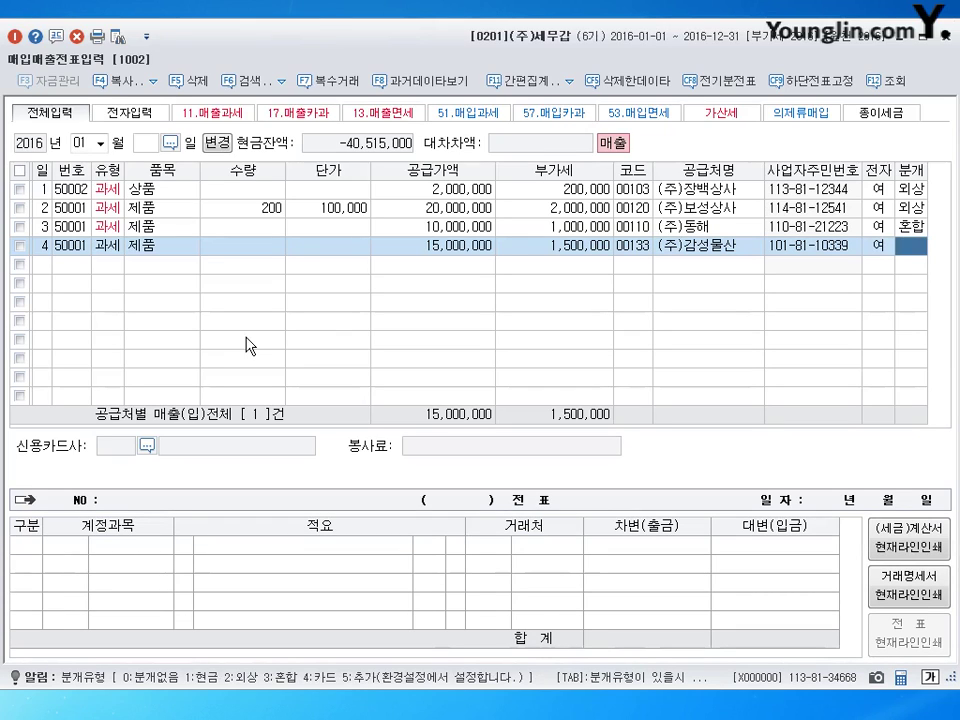
- Journalize the day 4 sale as mixed (3, 혼합), keeping the generated 부가세예수금 and 제품매출 credit lines
{"action": "type", "text": "3"}
{"action": "key", "text": "Return"}
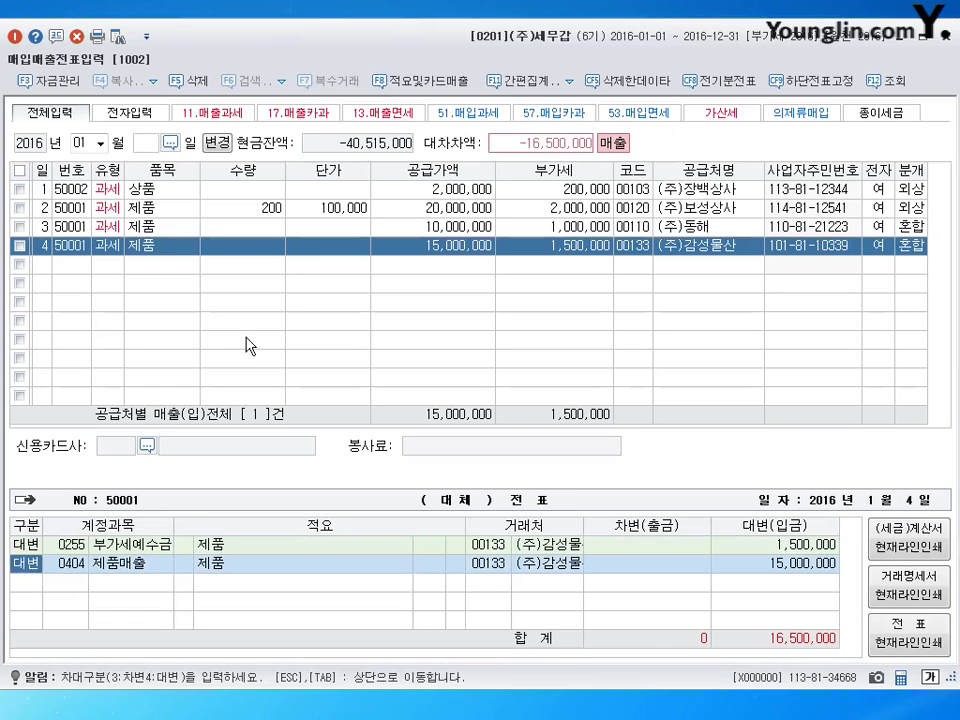
{"action": "key", "text": "Return"}
{"action": "key", "text": "Return"}
{"action": "key", "text": "Return"}
{"action": "key", "text": "Return"}
{"action": "key", "text": "Return"}
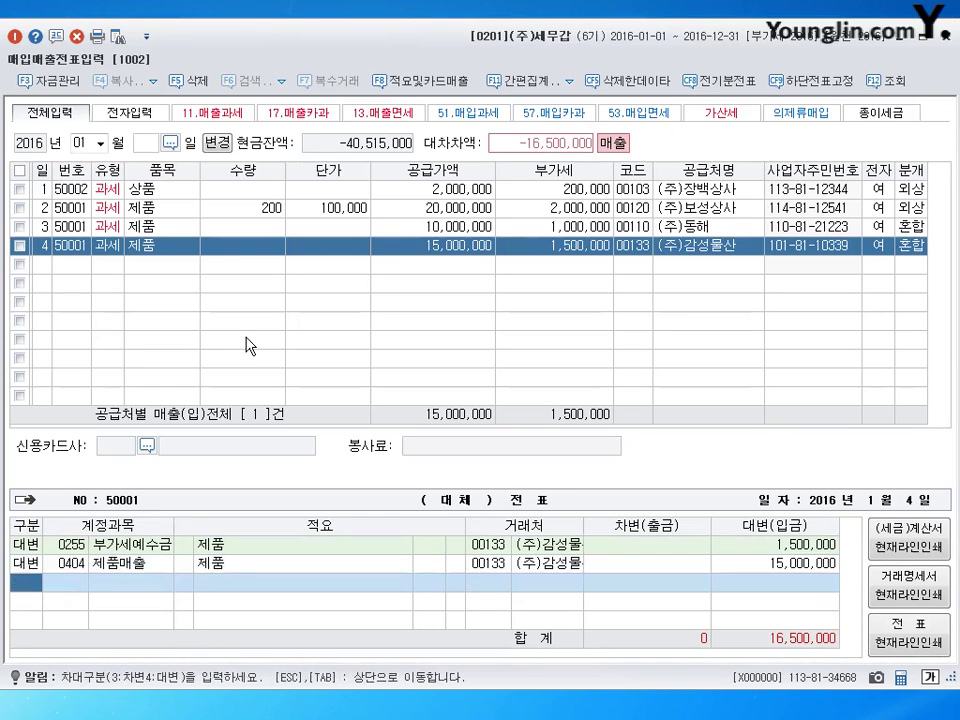
- Add a debit (3, 차변) line to the day 4 slip for account 101 현금 with an amount of 10,000,000
{"action": "type", "text": "3"}
{"action": "key", "text": "Return"}
{"action": "type", "text": "101"}
{"action": "key", "text": "Return"}
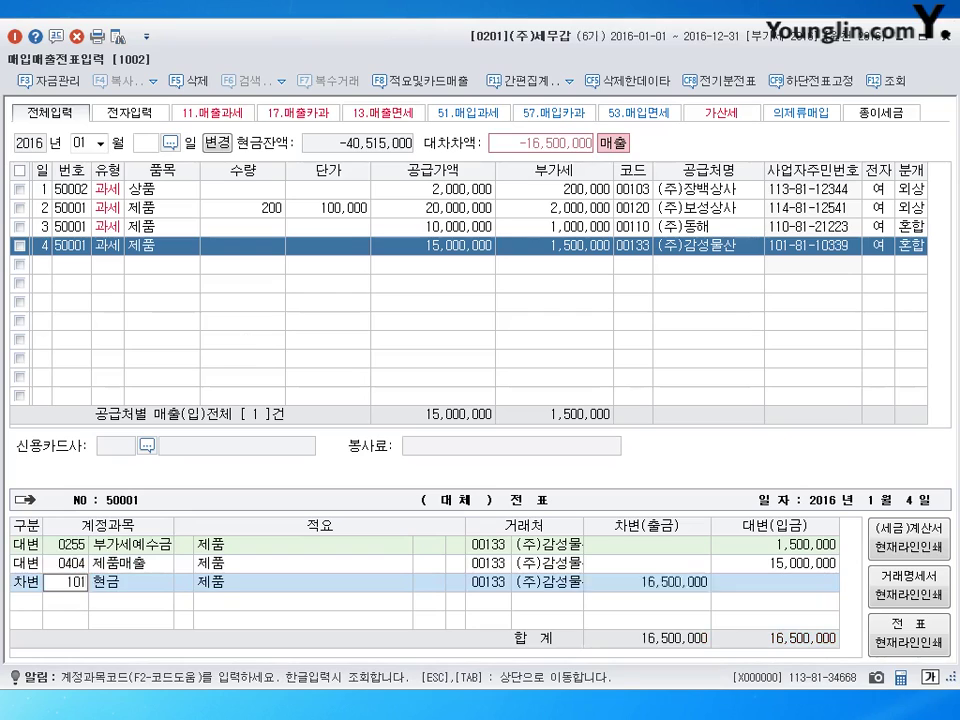
{"action": "key", "text": "Return"}
{"action": "type", "text": "10"}
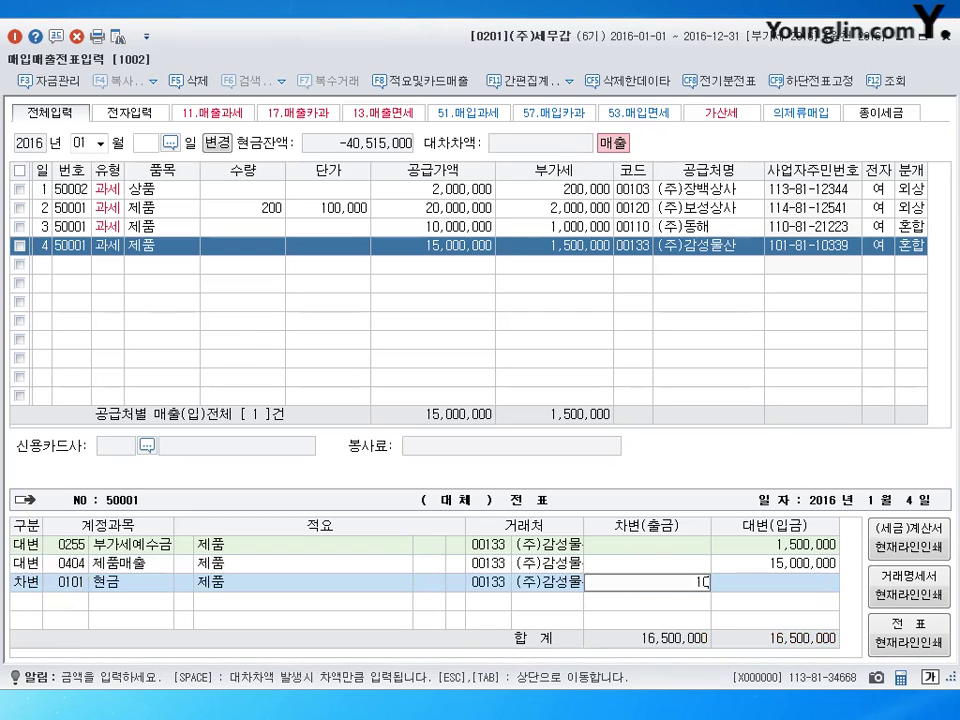
{"action": "type", "text": ",000,000"}
{"action": "key", "text": "Return"}
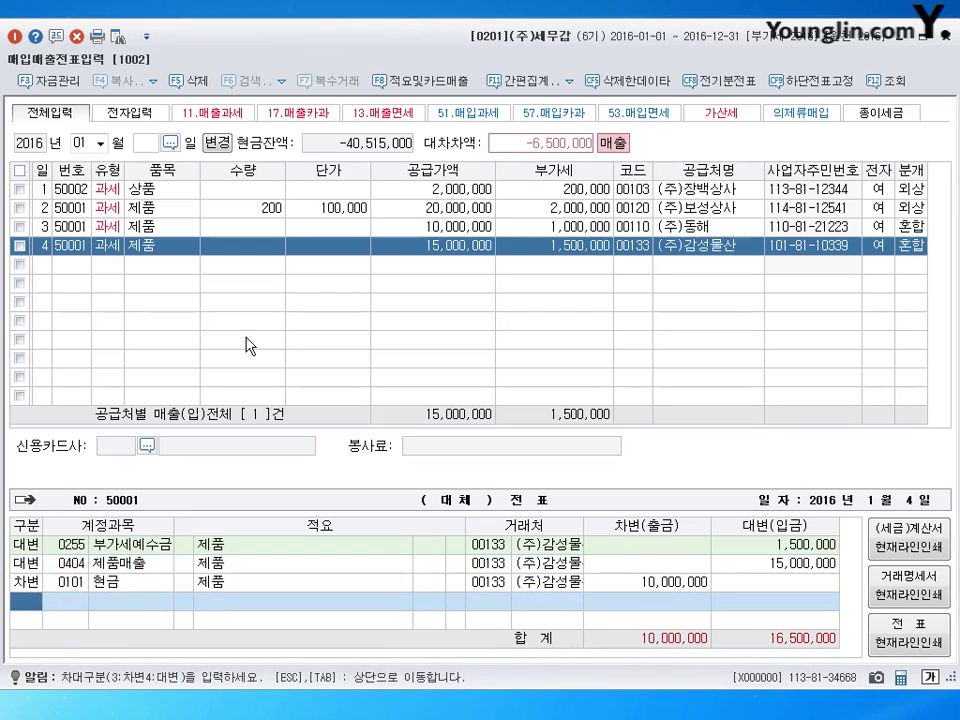
- Add a debit line for account 108 외상매출금 with the remaining 6,500,000 and complete the day 4 slip
{"action": "type", "text": "3"}
{"action": "key", "text": "Return"}
{"action": "type", "text": "108"}
{"action": "key", "text": "Return"}
{"action": "key", "text": "Return"}
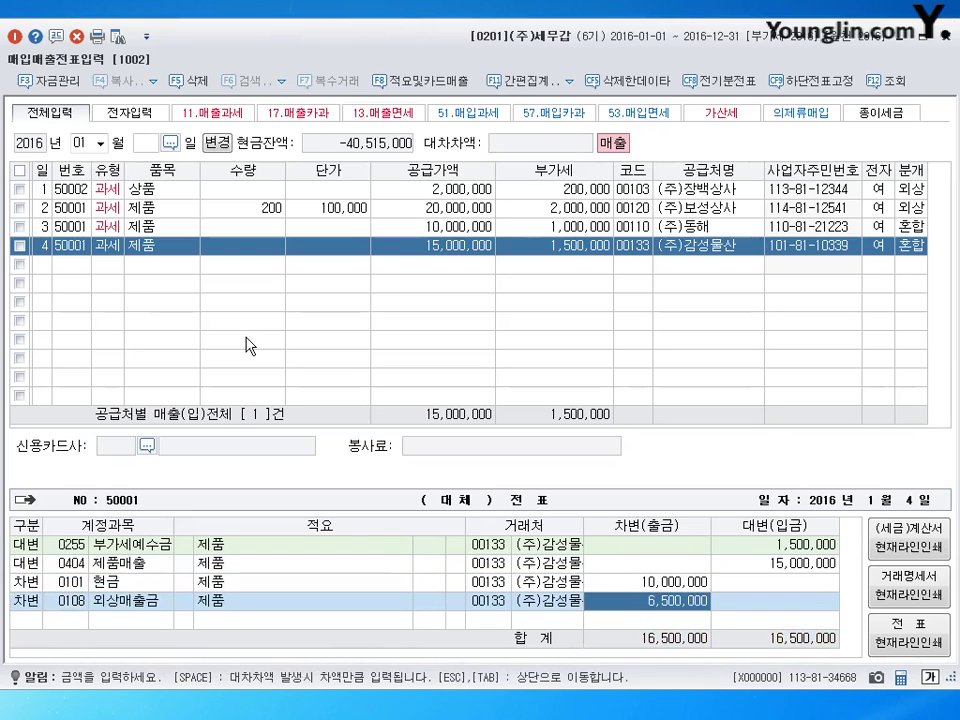
{"action": "key", "text": "Return"}
- Start a day 5 slip as a taxable sale (type 11, 과세)
{"action": "type", "text": "5"}
{"action": "key", "text": "Return"}
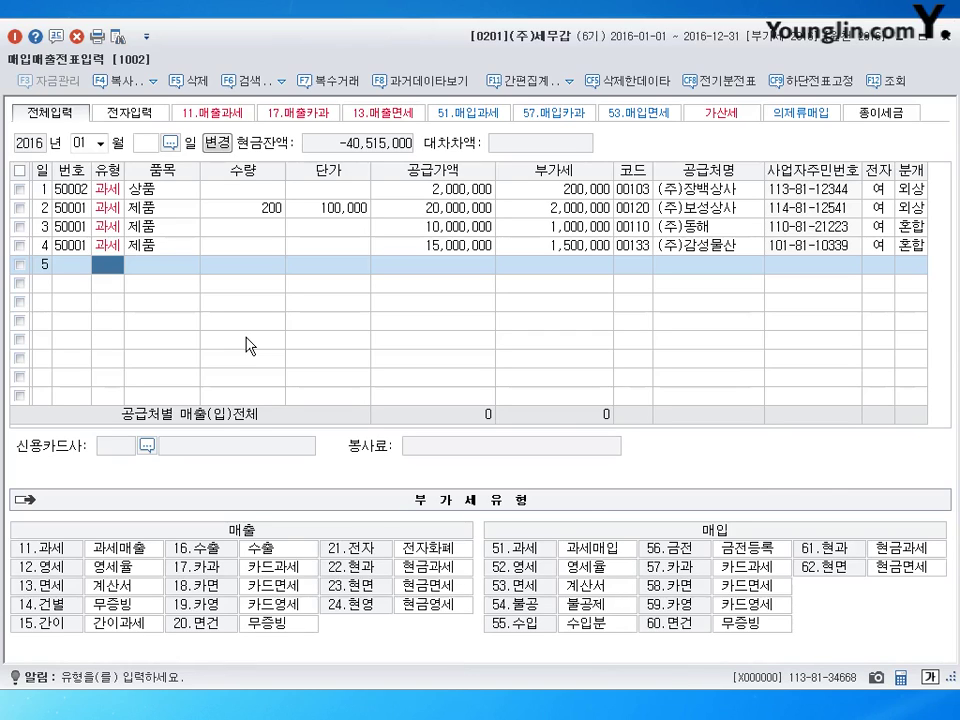
{"action": "type", "text": "11"}
{"action": "key", "text": "Return"}
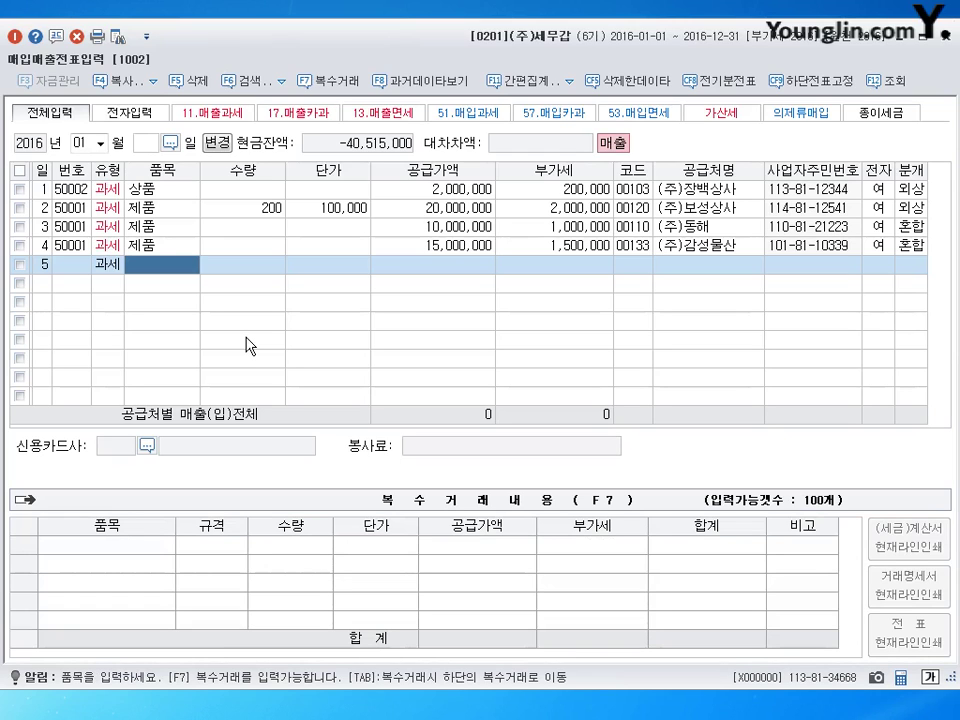
{"action": "key", "text": "Up"}
{"action": "key", "text": "Down"}
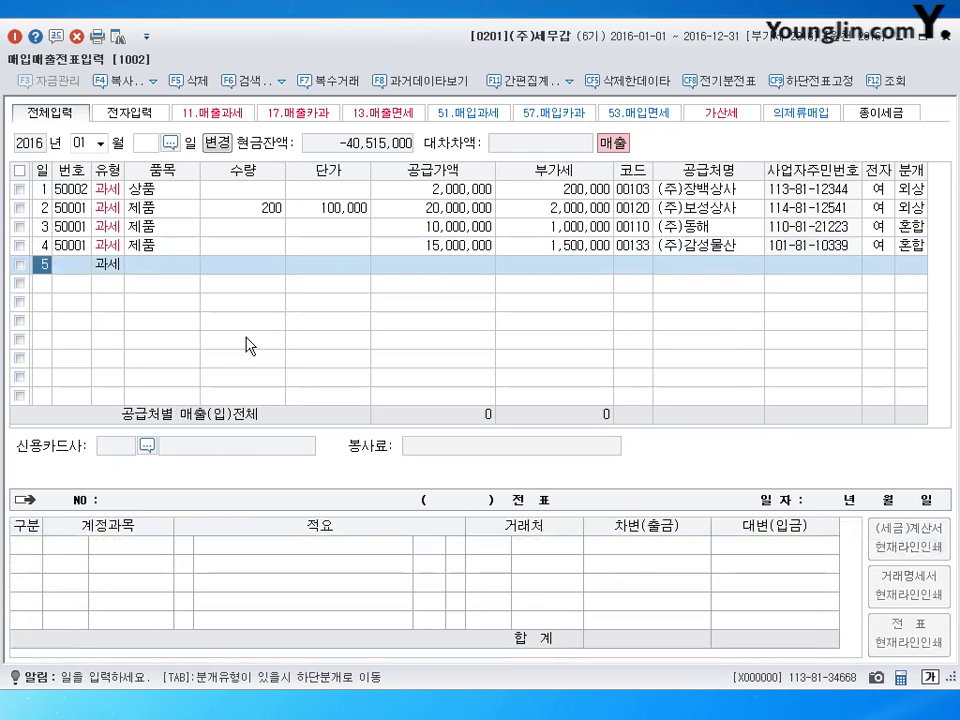
{"action": "key", "text": "Return"}
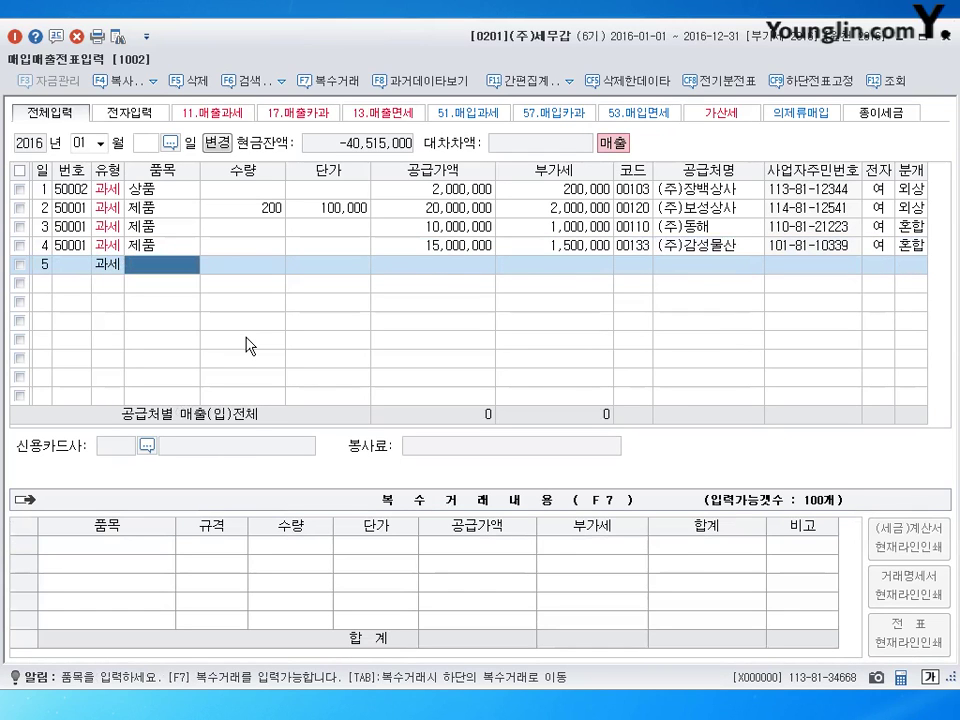
- Enter 제품 as the day 5 item with a supply amount of 10,000,000, leaving quantity and unit price empty
{"action": "type", "text": "제품"}
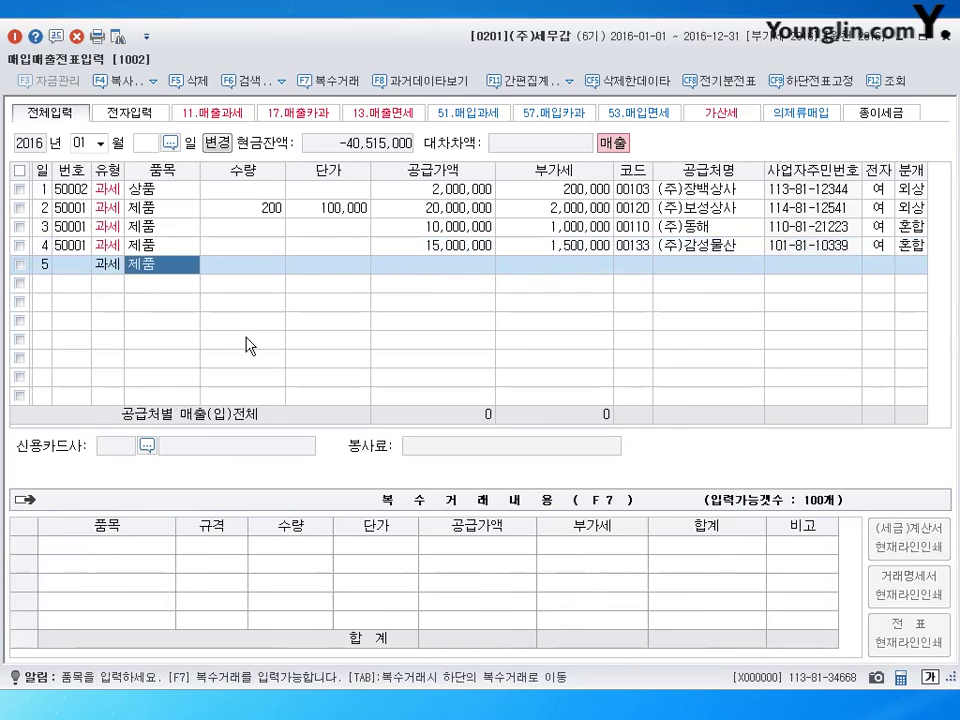
{"action": "key", "text": "Return"}
{"action": "key", "text": "Return"}
{"action": "key", "text": "Return"}
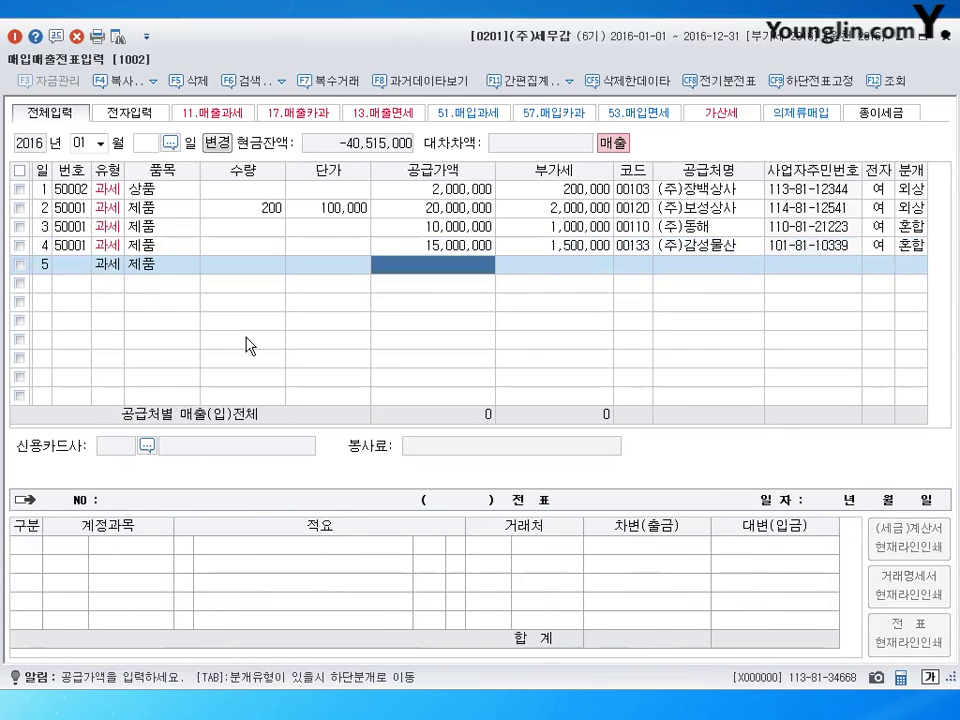
{"action": "type", "text": "10,000"}
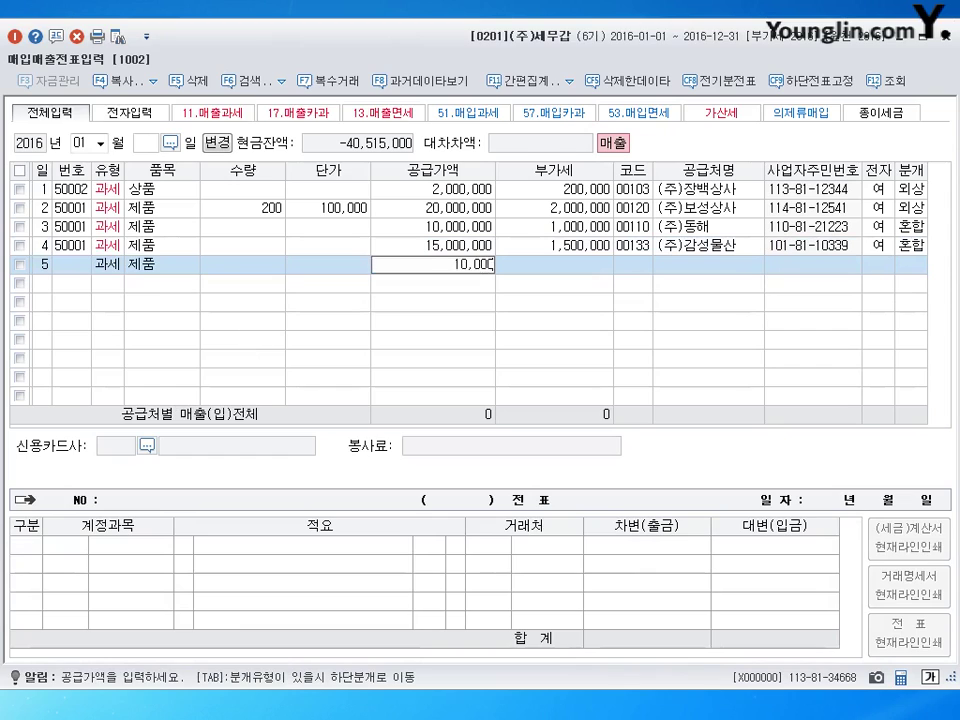
{"action": "type", "text": ",000"}
{"action": "key", "text": "Return"}
{"action": "key", "text": "Return"}
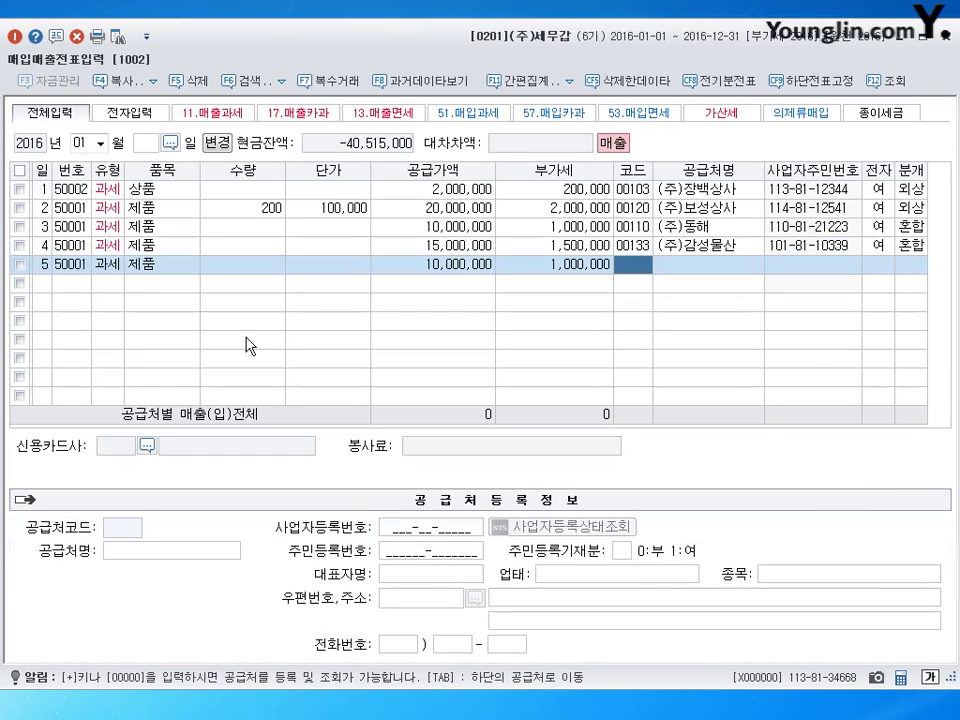
- Assign 한라상사 as the trading partner of the day 5 sale and mark it as electronically invoiced (여)
{"action": "type", "text": "한라"}
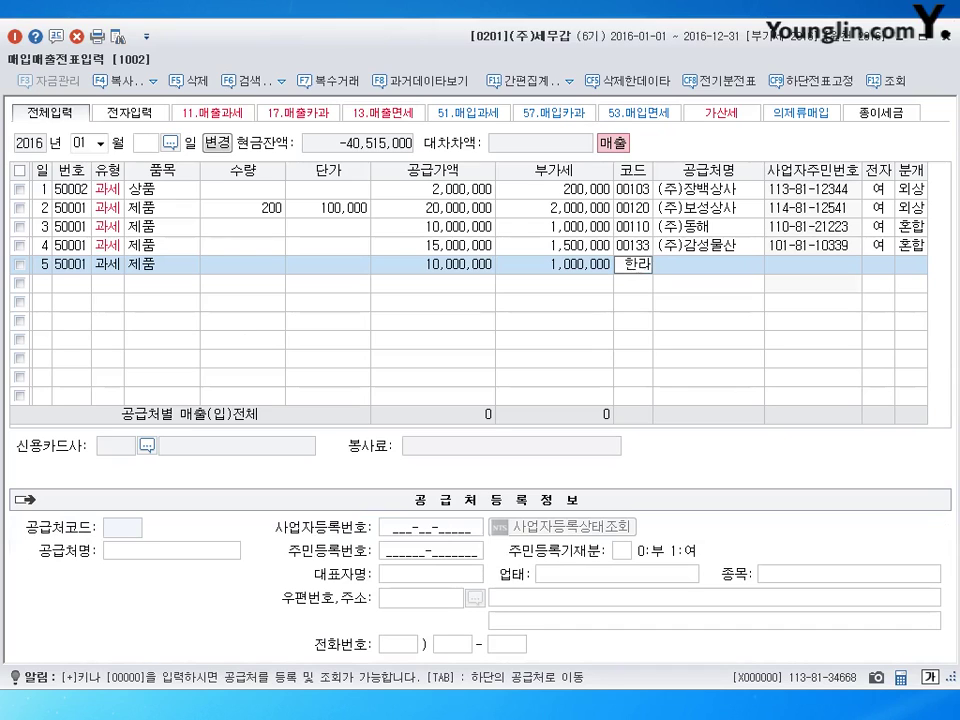
{"action": "key", "text": "Return"}
{"action": "key", "text": "Return"}
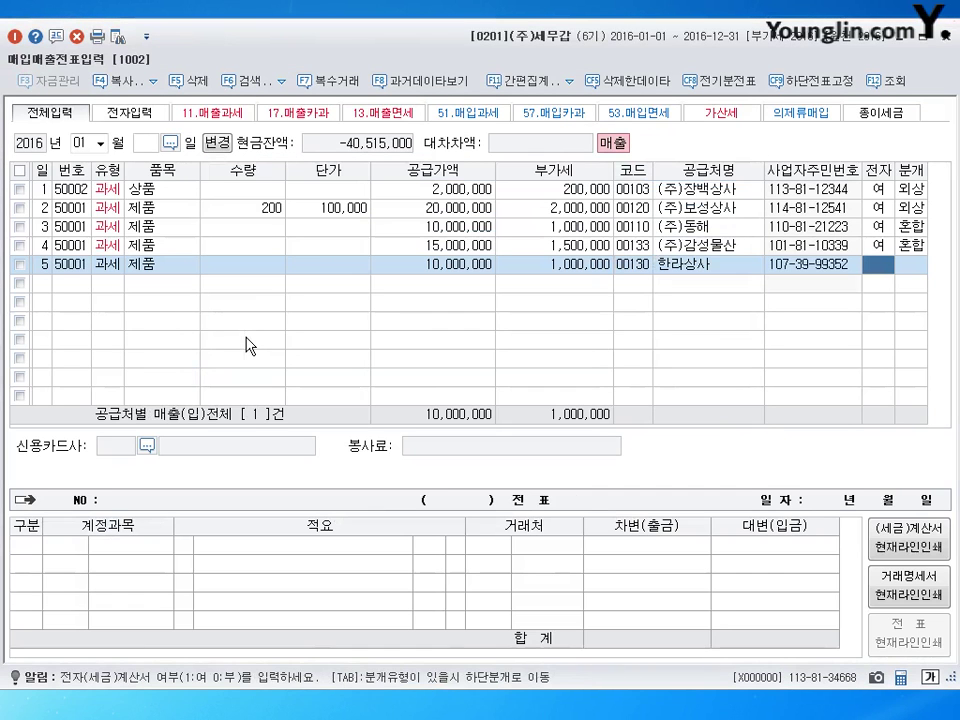
{"action": "type", "text": "1"}
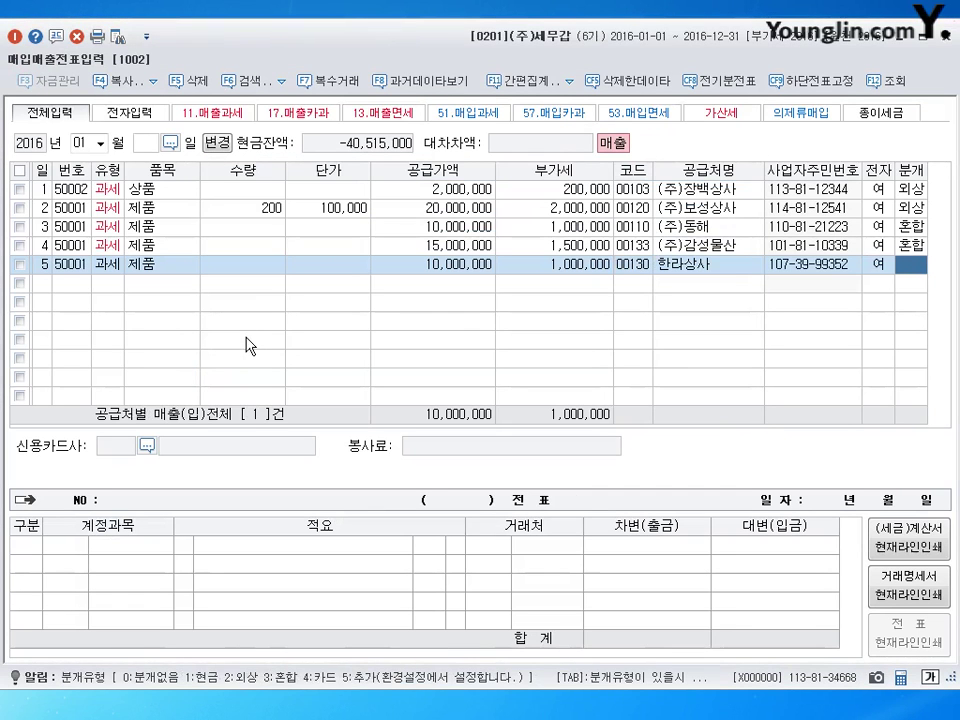
- Set the day 5 sale's journal type to mixed (혼합) and add a debit line for account 108 외상매출금
{"action": "type", "text": "3"}
{"action": "key", "text": "Return"}
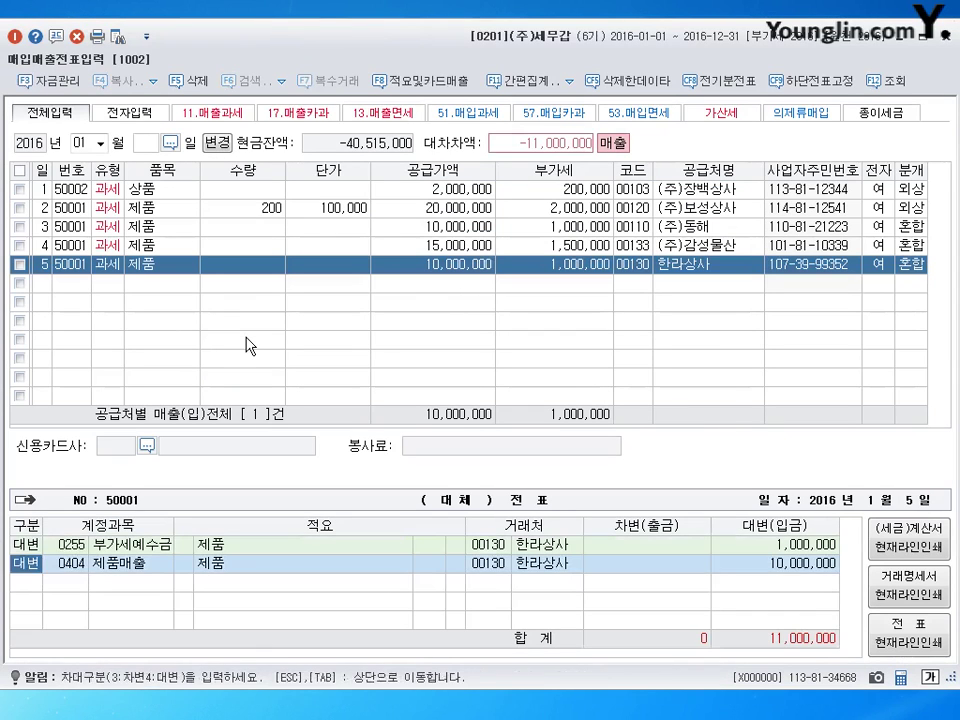
{"action": "type", "text": "3"}
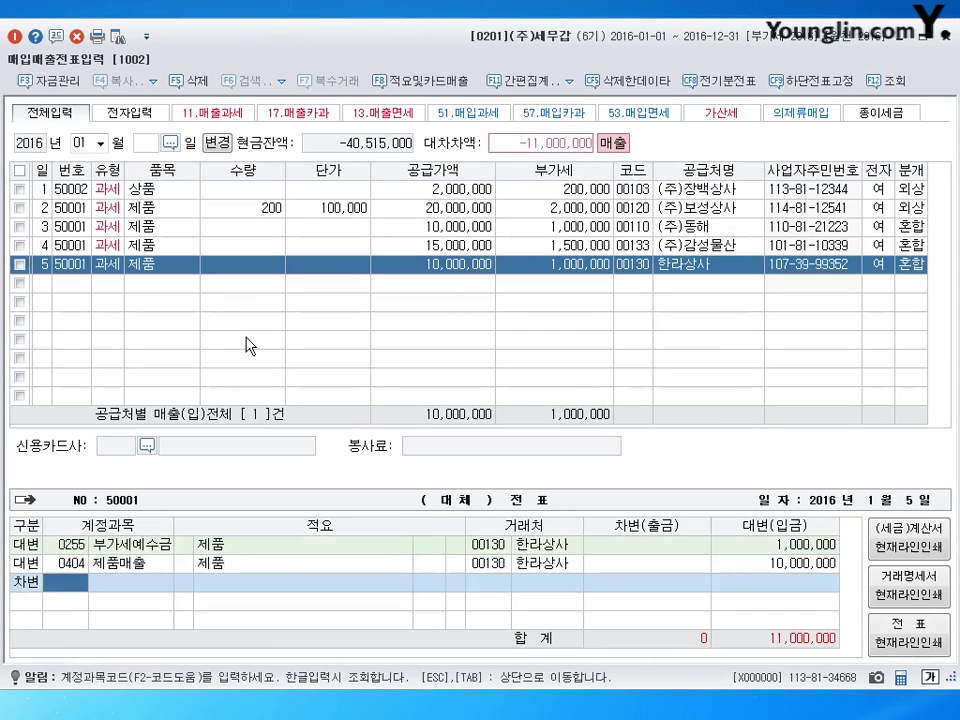
{"action": "type", "text": "108"}
{"action": "key", "text": "Return"}
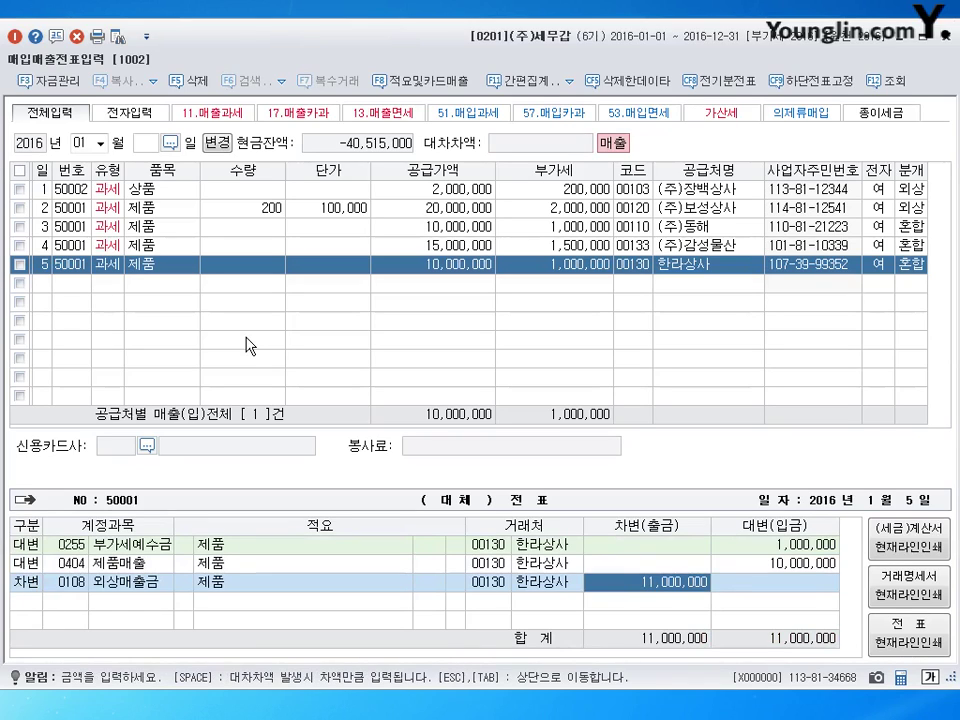
- Change the 외상매출금 debit line's trading partner to the 부천 company and set its amount to 2,000,000
{"action": "key", "text": "Left"}
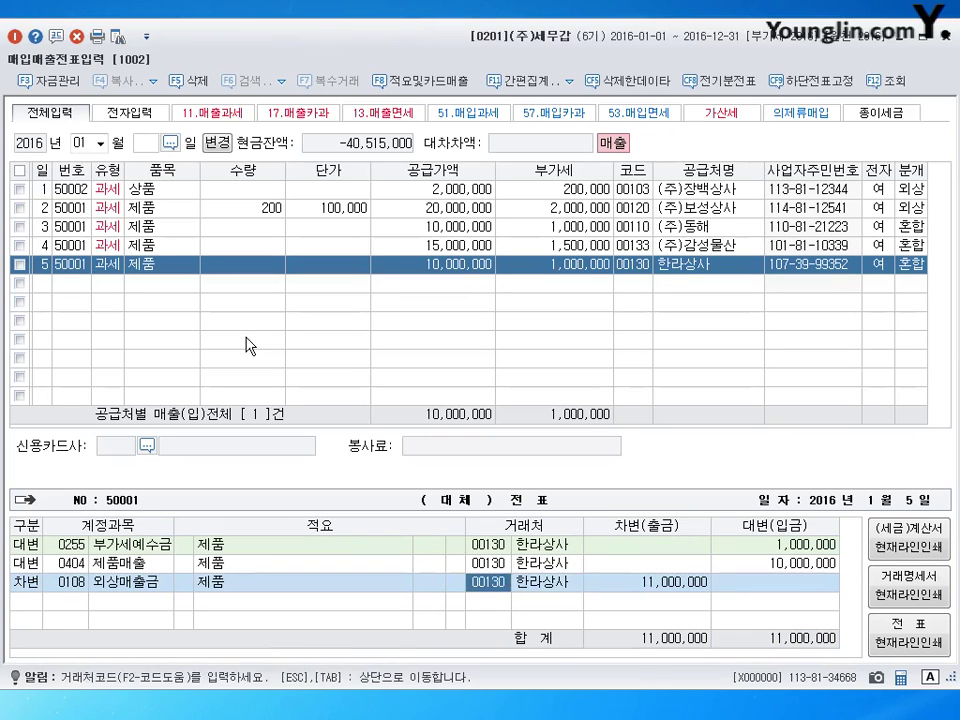
{"action": "type", "text": "부천"}
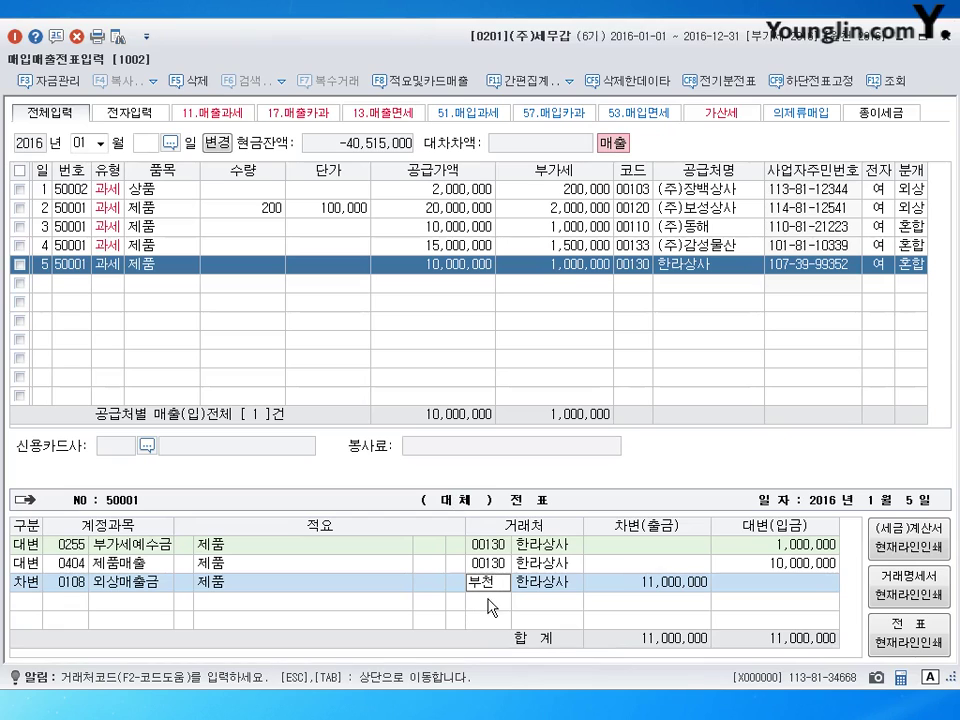
{"action": "key", "text": "Return"}
{"action": "key", "text": "Return"}
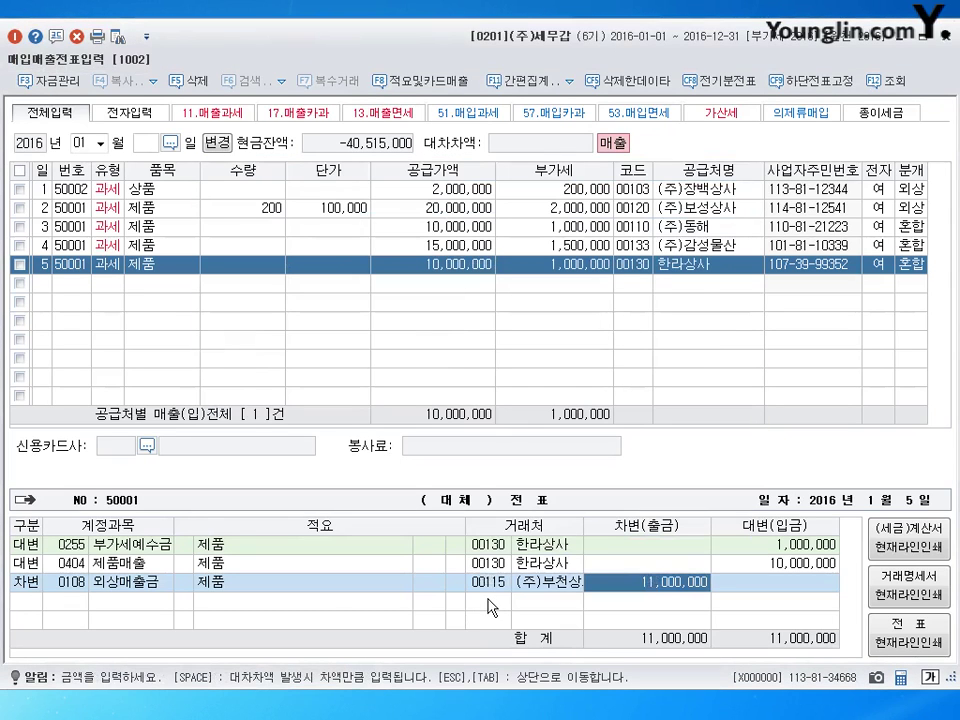
{"action": "type", "text": "2000000"}
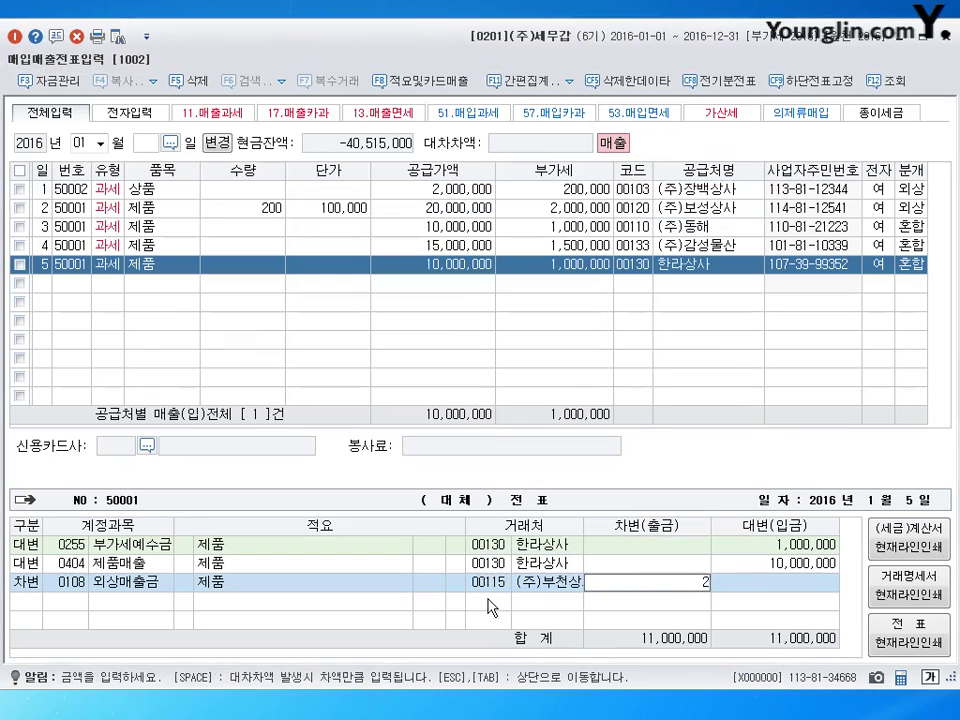
{"action": "key", "text": "Return"}
- Add a debit line for account 103 보통예금 with the remaining 9,000,000 and complete the day 5 slip
{"action": "type", "text": "3"}
{"action": "key", "text": "Return"}
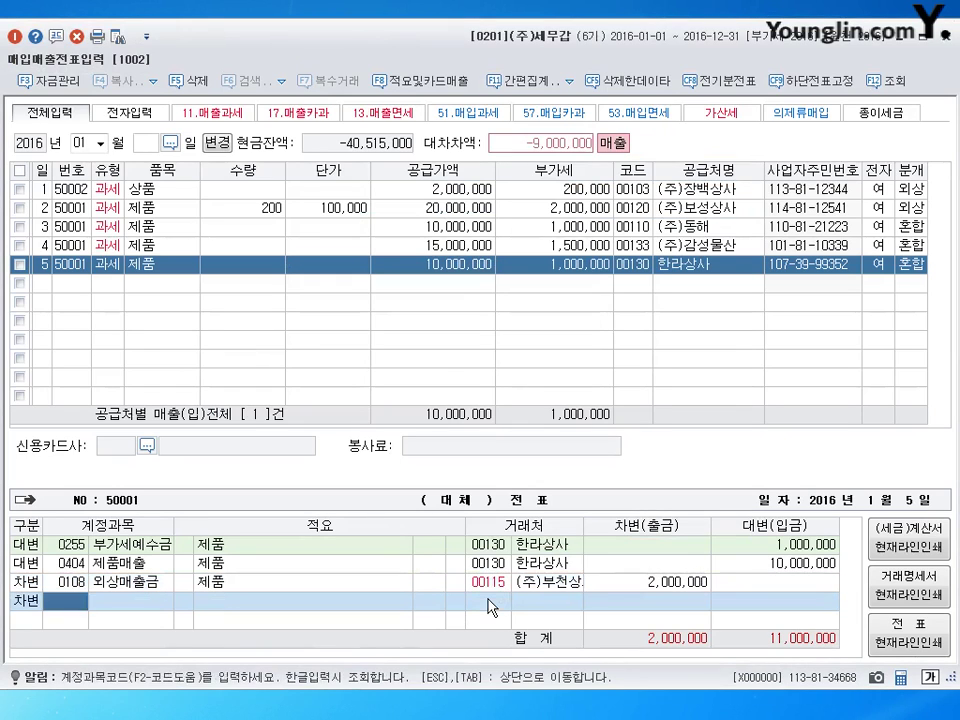
{"action": "type", "text": "103"}
{"action": "key", "text": "Return"}
{"action": "key", "text": "Return"}
{"action": "key", "text": "Return"}
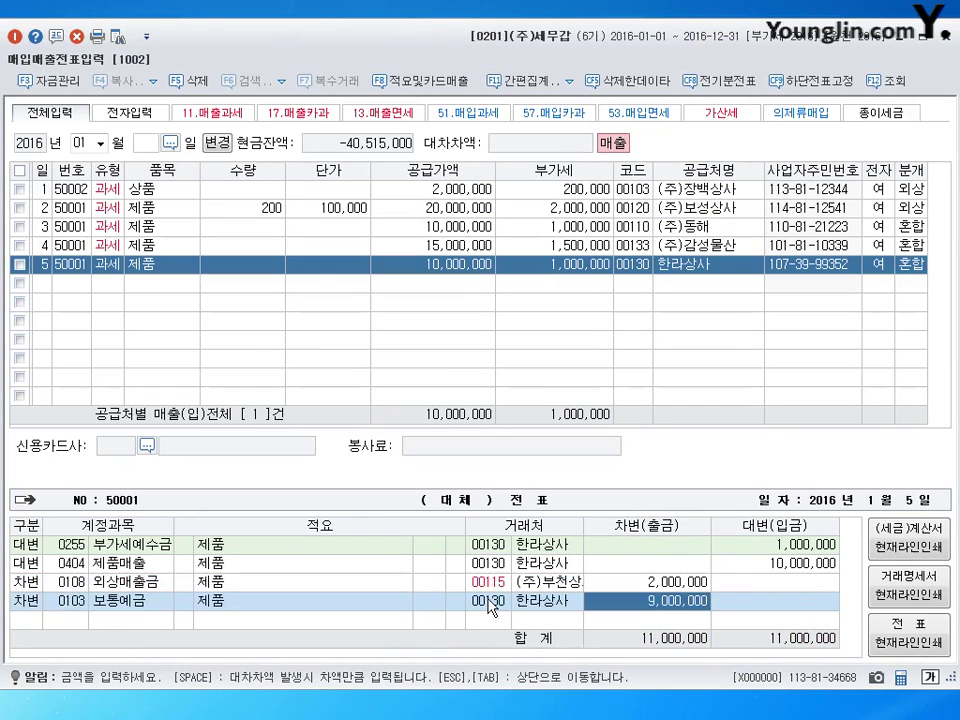
{"action": "key", "text": "Return"}
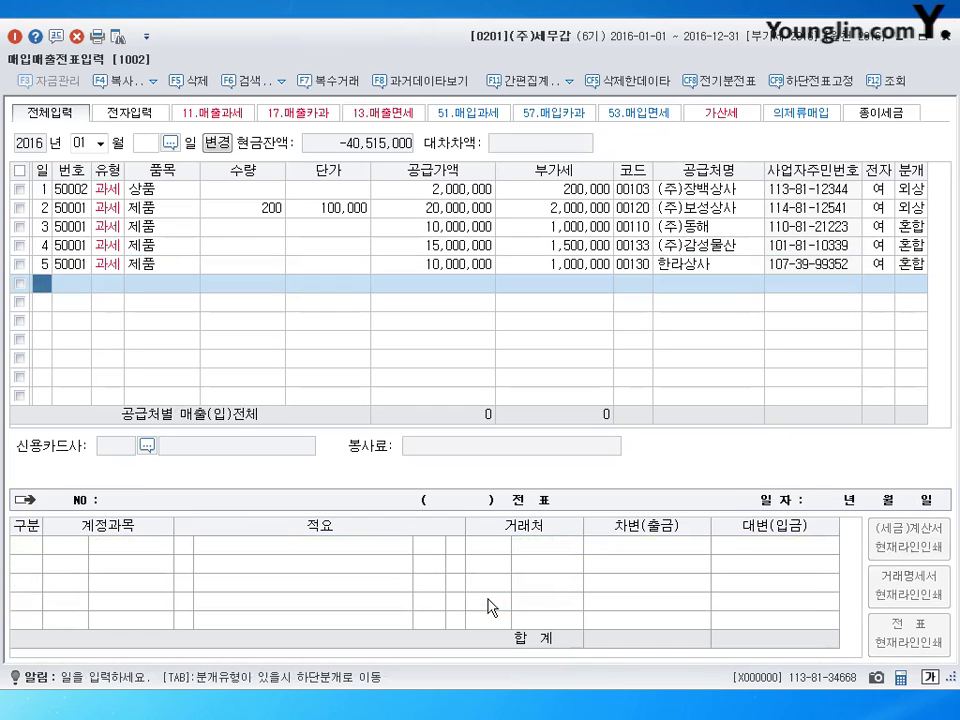
- Start a day 6 slip as a taxable sale (type 11, 과세)
{"action": "type", "text": "6"}
{"action": "key", "text": "Return"}
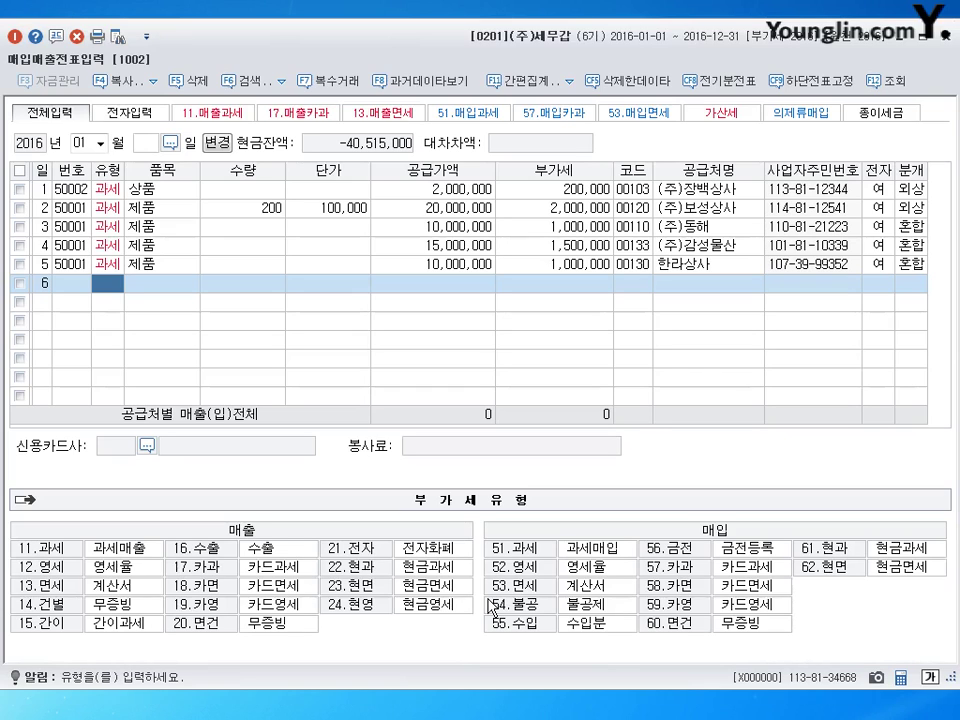
{"action": "type", "text": "11"}
{"action": "key", "text": "Return"}
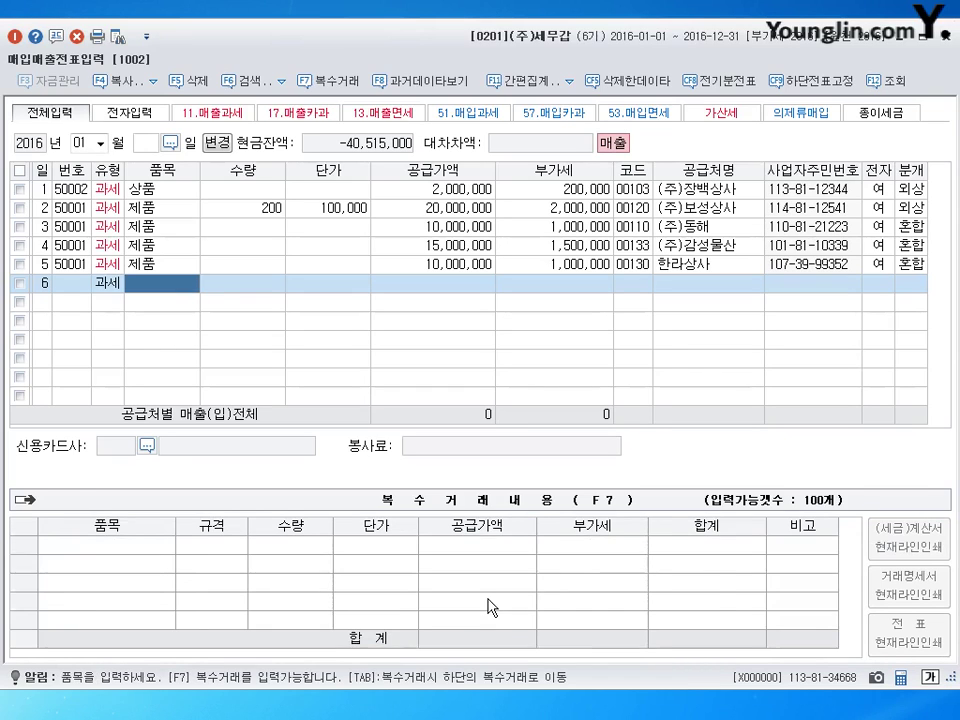
- Enter 제품 as the day 6 item with a supply amount of 3,000,000, leaving quantity and unit price empty
{"action": "type", "text": "제품"}
{"action": "key", "text": "Return"}
{"action": "key", "text": "Return"}
{"action": "key", "text": "Return"}
{"action": "type", "text": "3000000"}
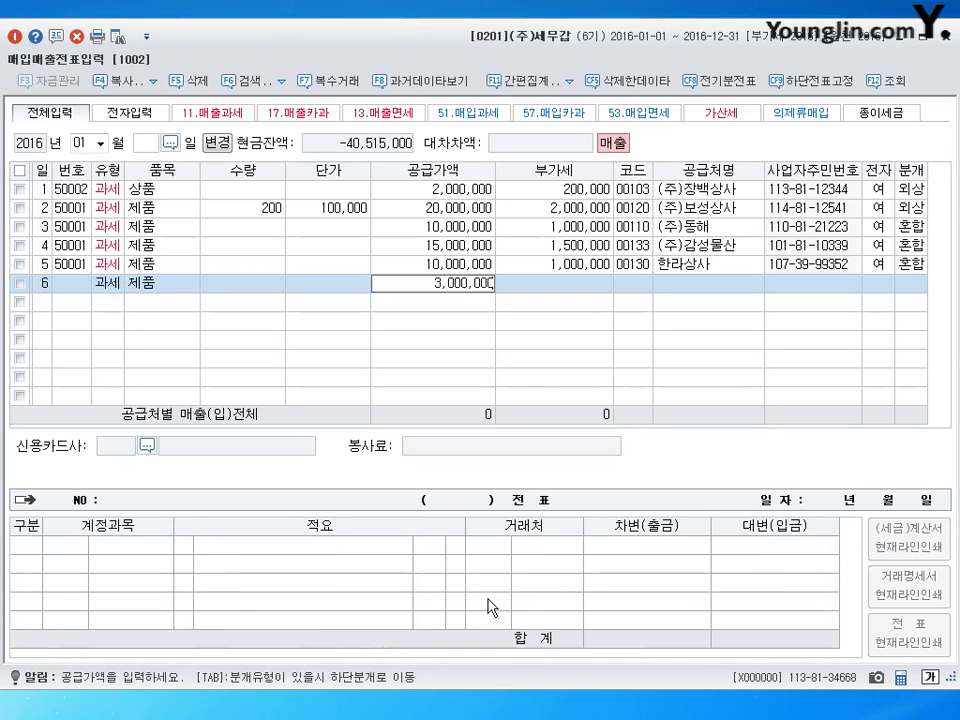
{"action": "key", "text": "Return"}
{"action": "key", "text": "Return"}
- Assign 명성물산(주) as the trading partner of the day 6 sale and mark it as electronically invoiced (여)
{"action": "type", "text": "명칭"}
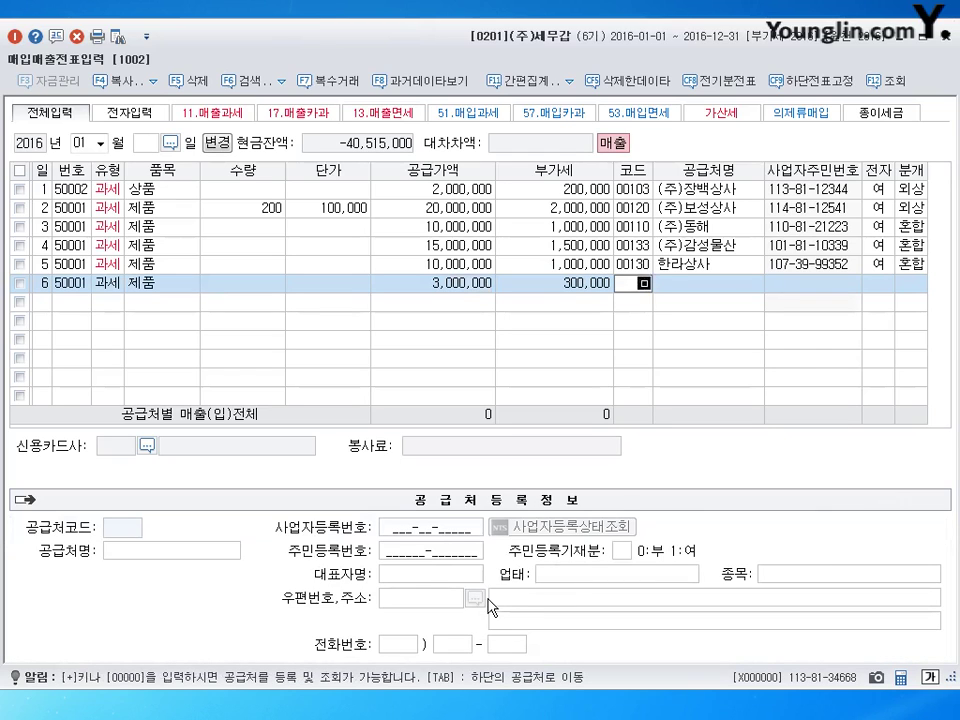
{"action": "key", "text": "Return"}
{"action": "key", "text": "Return"}
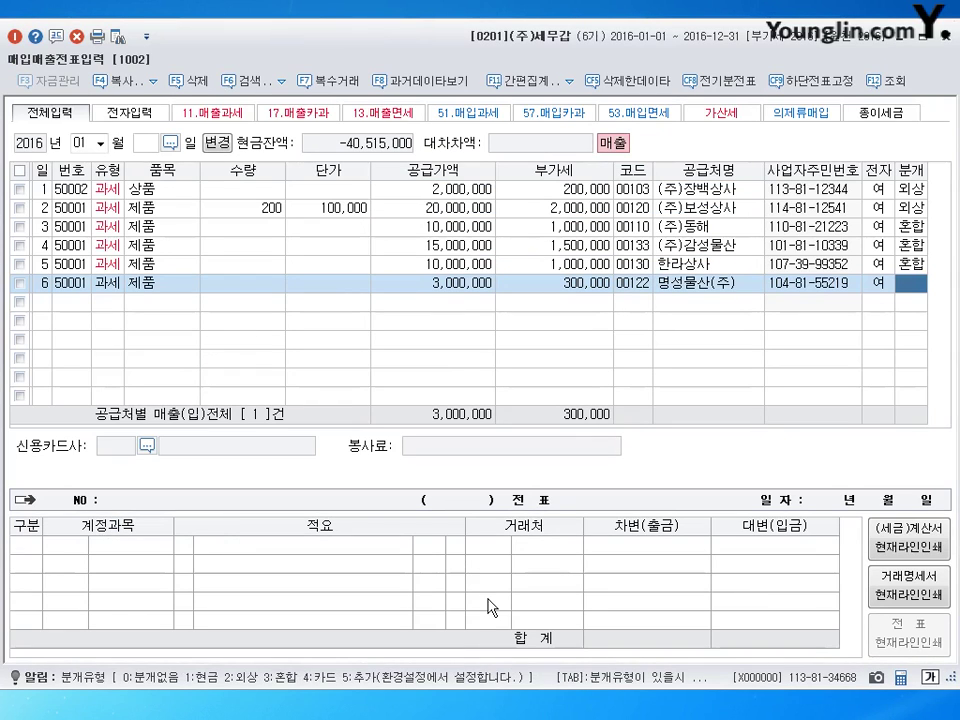
- Journal the day 6 sale as mixed (혼합) with a 3,300,000 debit to account 260 단기차입금 and complete the slip
{"action": "type", "text": "3"}
{"action": "key", "text": "Down"}
{"action": "type", "text": "3"}
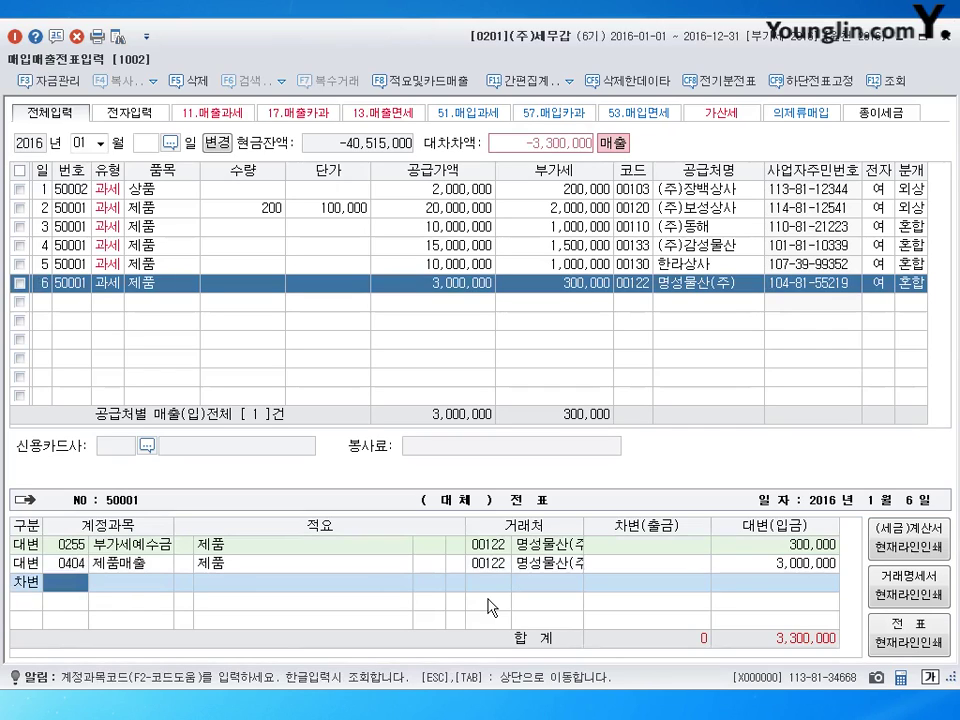
{"action": "type", "text": "260"}
{"action": "key", "text": "Return"}
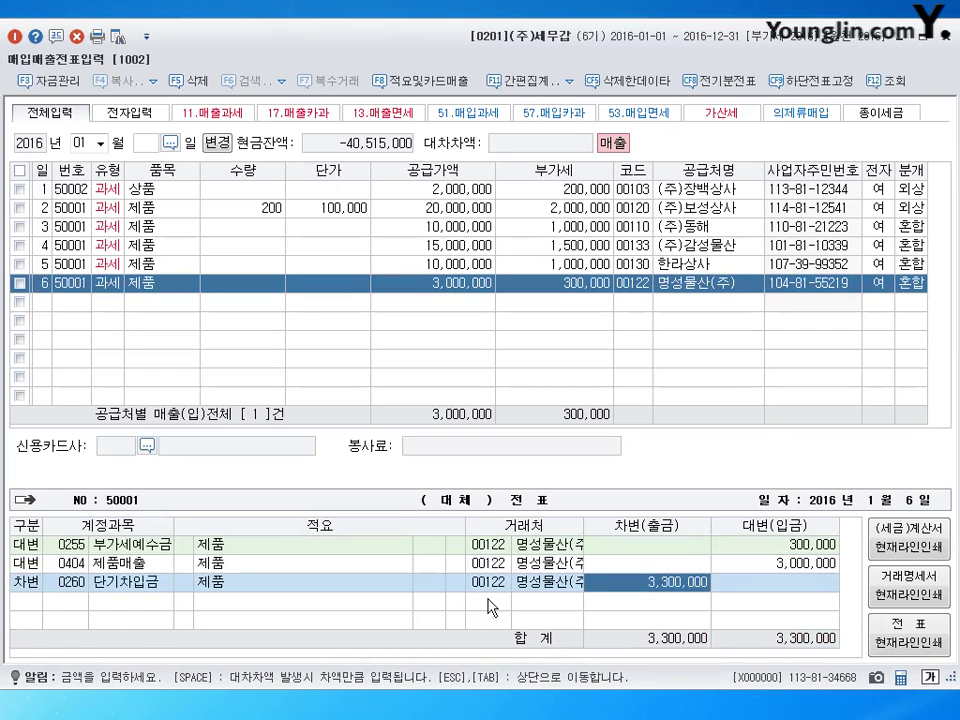
{"action": "key", "text": "Return"}
- Start a day 7 slip as a taxable sale (type 11, 과세)
{"action": "type", "text": "7"}
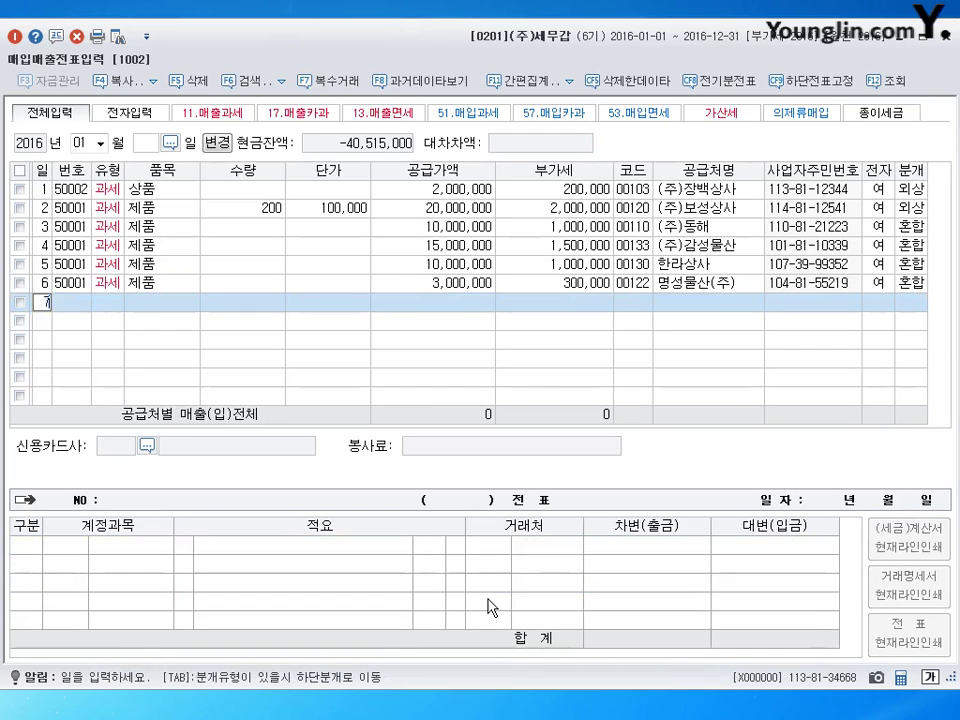
{"action": "key", "text": "Return"}
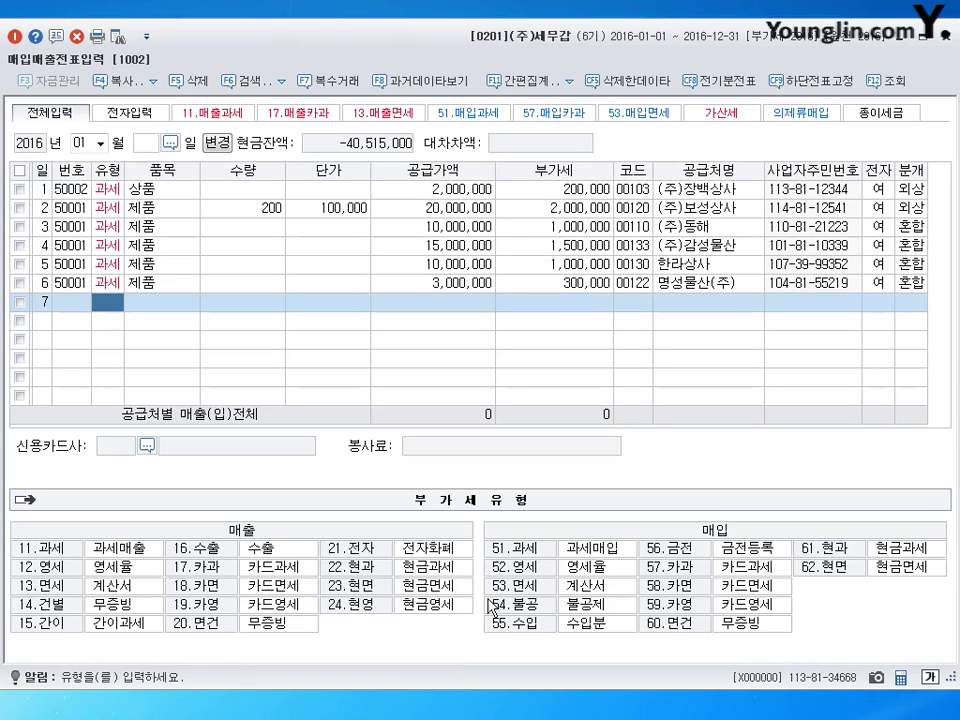
{"action": "type", "text": "11"}
{"action": "key", "text": "Return"}
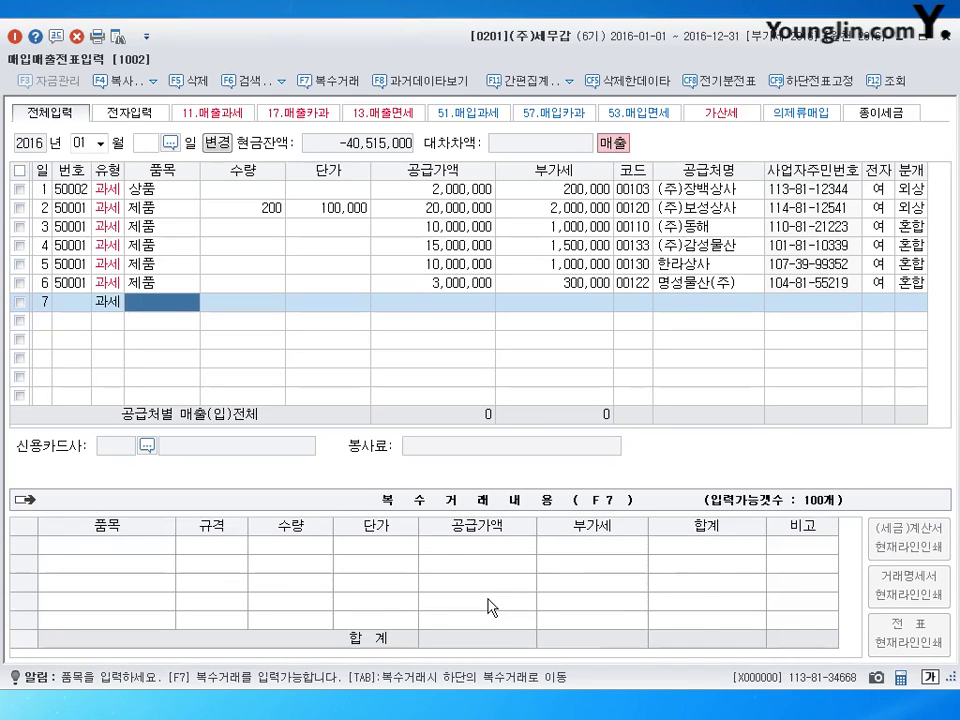
- Enter 제품 as the day 7 item with a supply amount of 30,000,000, leaving quantity and unit price empty
{"action": "type", "text": "제품"}
{"action": "key", "text": "Return"}
{"action": "key", "text": "Return"}
{"action": "key", "text": "Return"}
{"action": "type", "text": "30000000"}
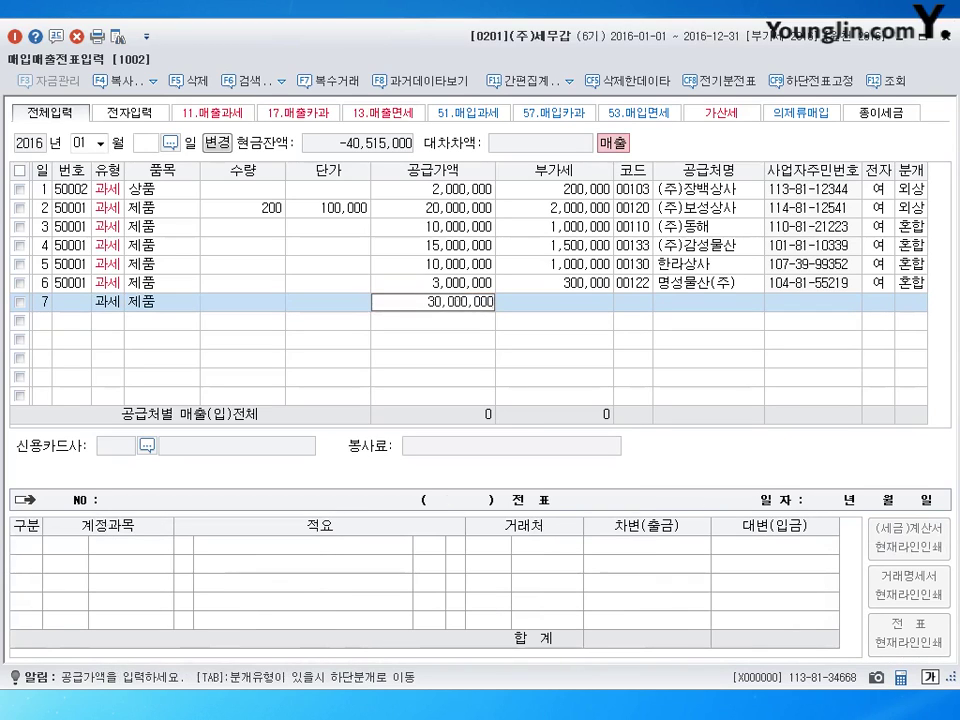
{"action": "key", "text": "Return"}
{"action": "key", "text": "Return"}
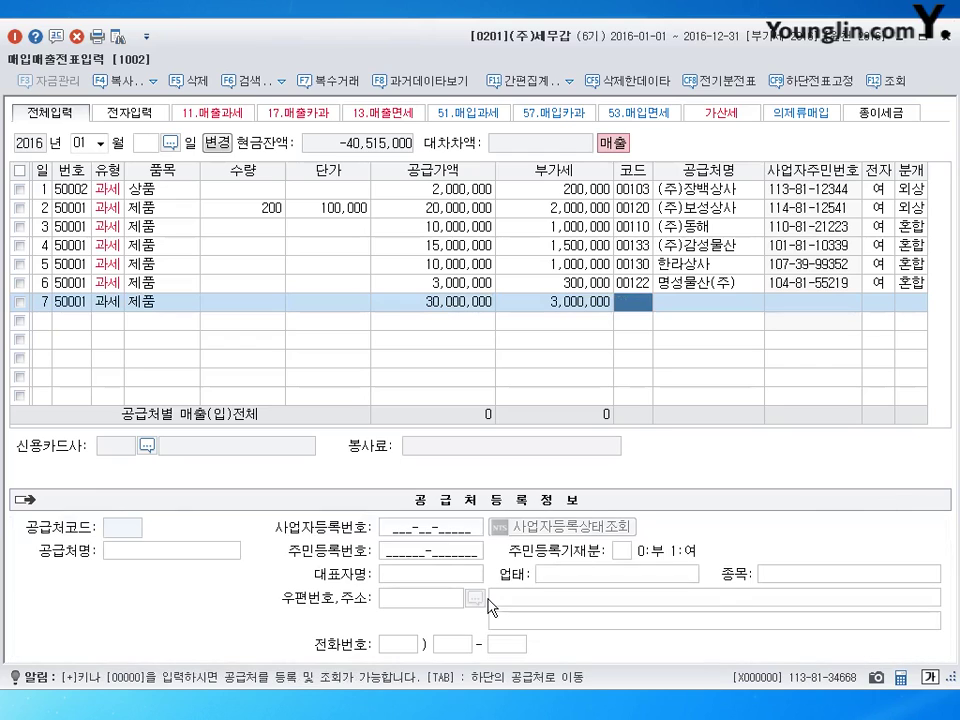
- Assign 갑을상사 to the day 7 sale with the electronic invoice flag 여 and a credit (외상) journal entry
{"action": "type", "text": "갑을"}
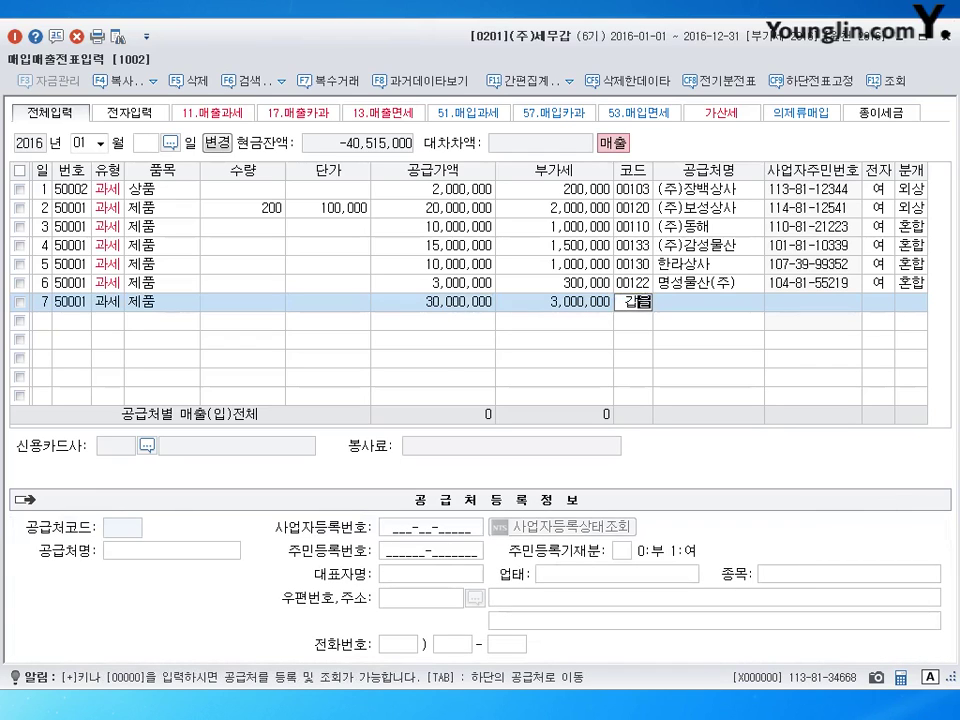
{"action": "key", "text": "Return"}
{"action": "key", "text": "Return"}
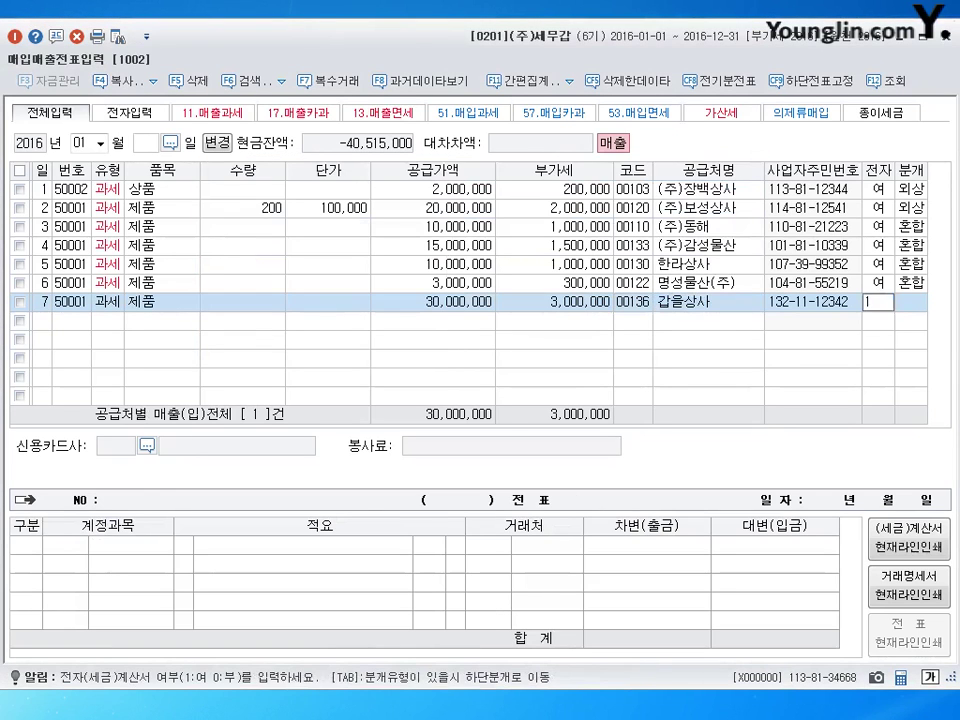
{"action": "key", "text": "Return"}
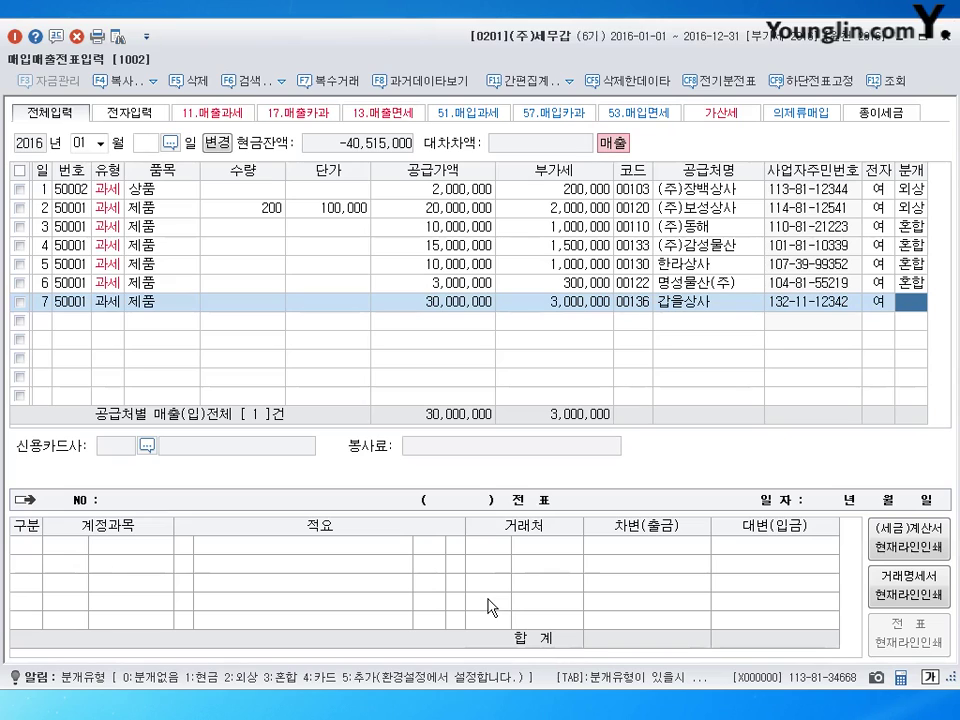
{"action": "type", "text": "2"}
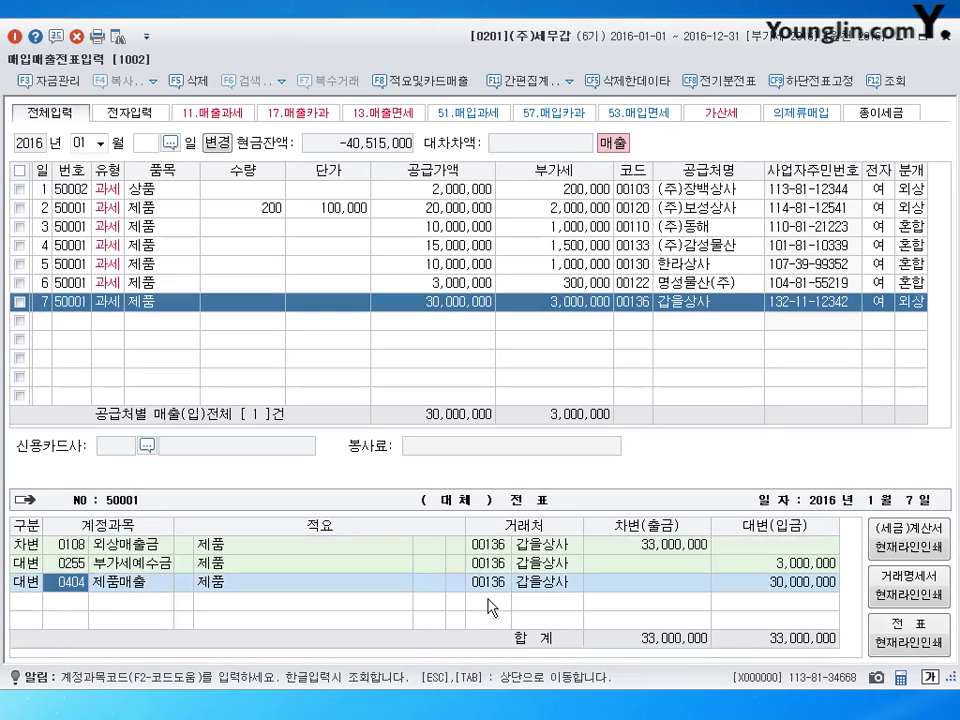
- Change the trading partner of the day 7 외상매출금 debit line from the sale's customer to 삼성카드
{"action": "key", "text": "Up"}
{"action": "key", "text": "Up"}
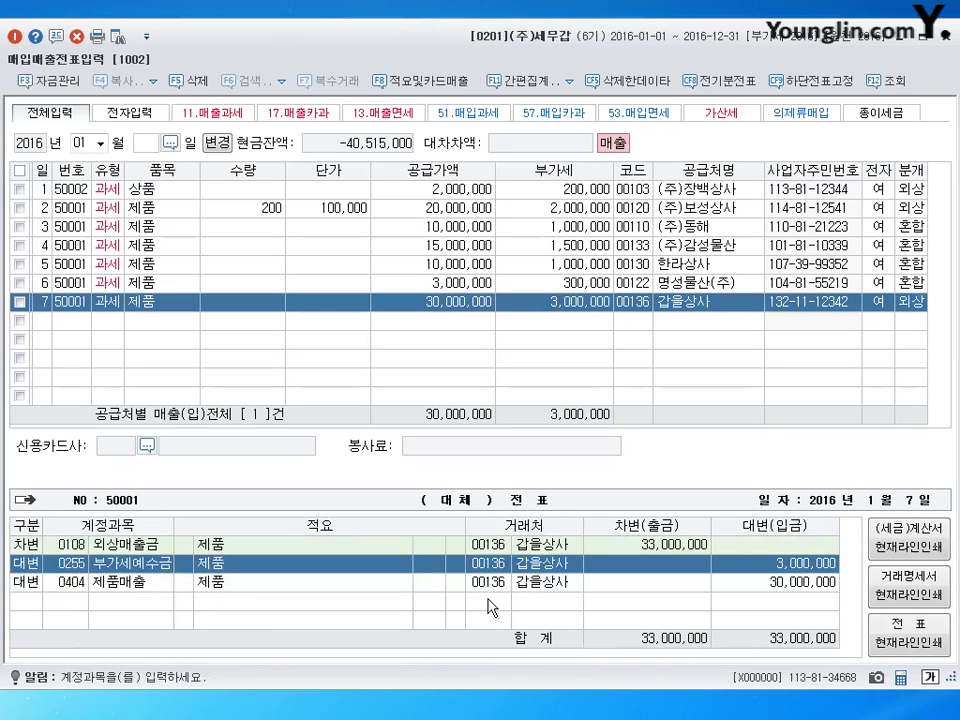
{"action": "key", "text": "Tab"}
{"action": "key", "text": "shift+Tab"}
{"action": "key", "text": "shift+Tab"}
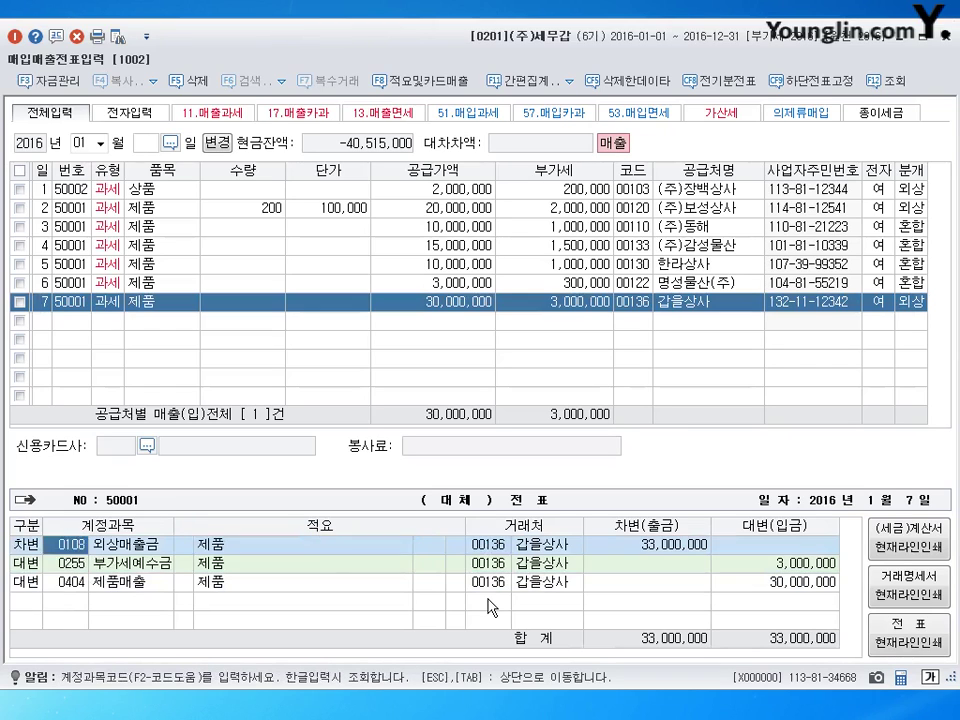
{"action": "key", "text": "Down"}
{"action": "key", "text": "Down"}
{"action": "key", "text": "Up"}
{"action": "key", "text": "Up"}
{"action": "key", "text": "Tab"}
{"action": "key", "text": "Tab"}
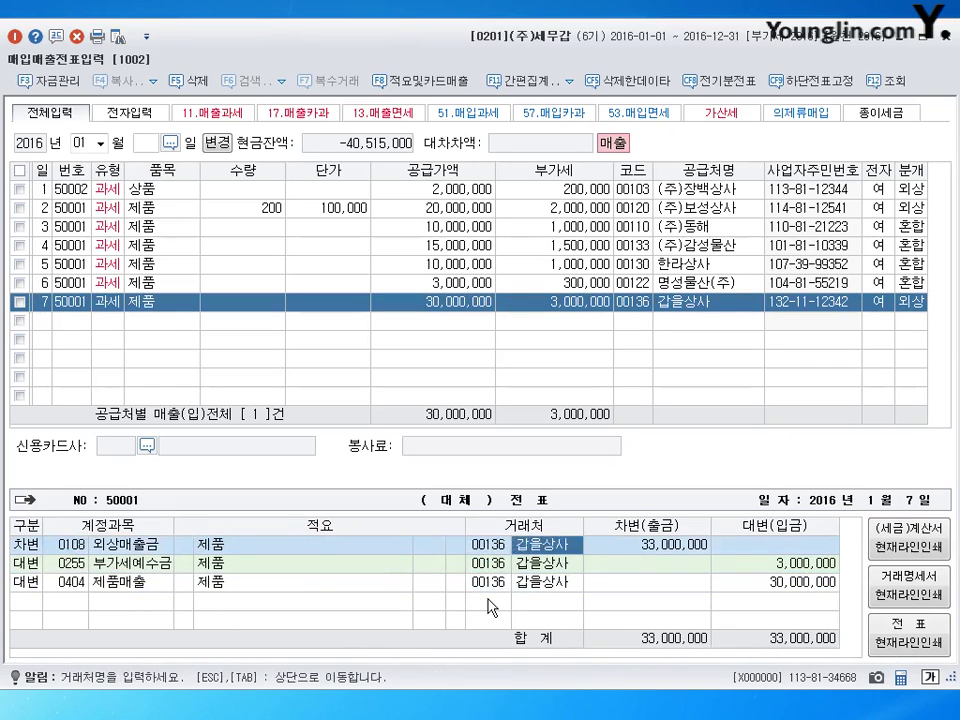
{"action": "key", "text": "shift+Tab"}
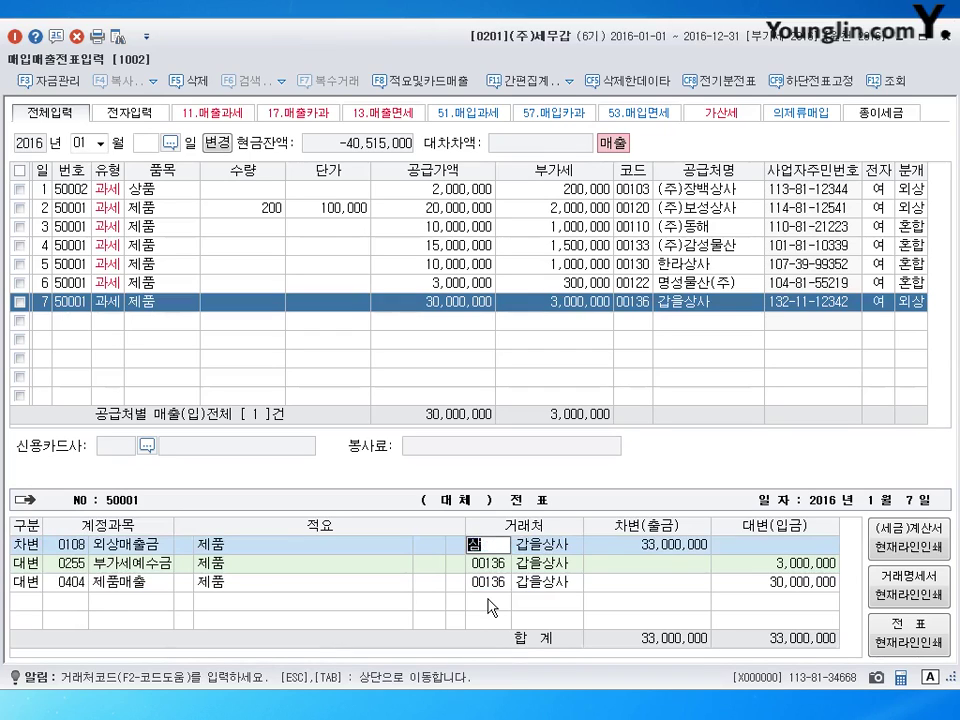
{"action": "type", "text": "삼성"}
{"action": "key", "text": "Return"}
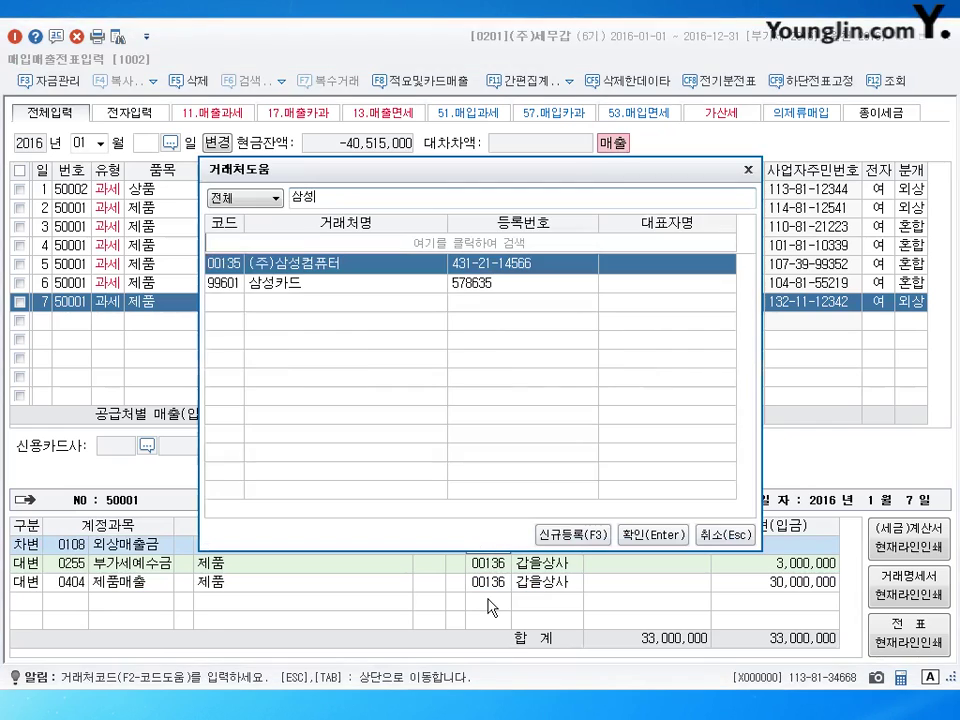
{"action": "key", "text": "Escape"}
{"action": "key", "text": "Return"}
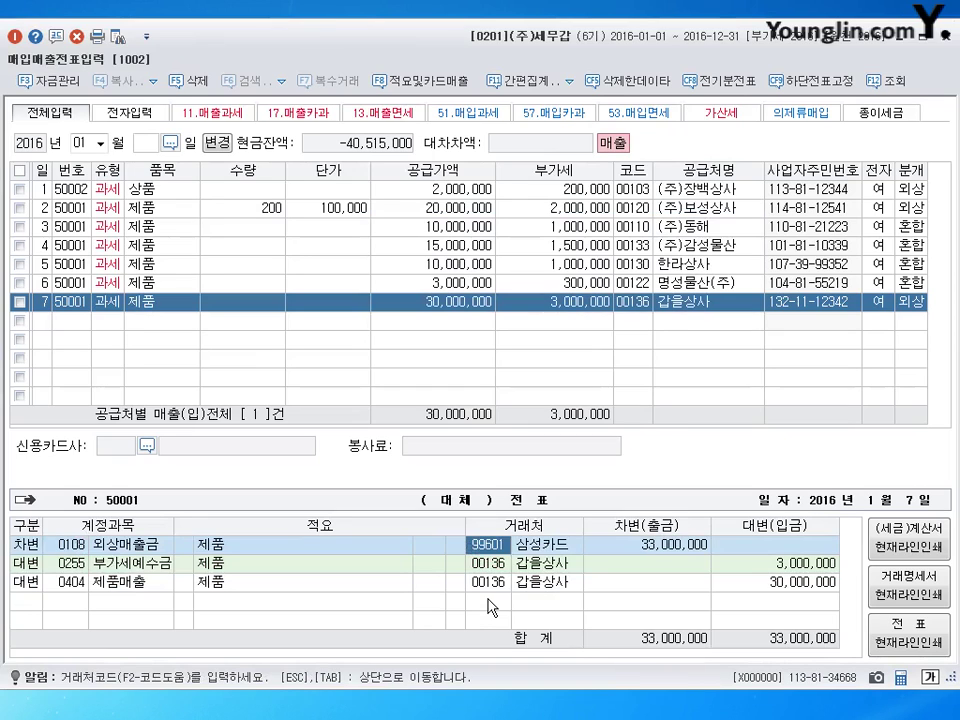
{"action": "key", "text": "Return"}
- Try to register 삼성카드 as the credit card company in the card sales details of the day 7 외상매출금 line
{"action": "key", "text": "Up"}
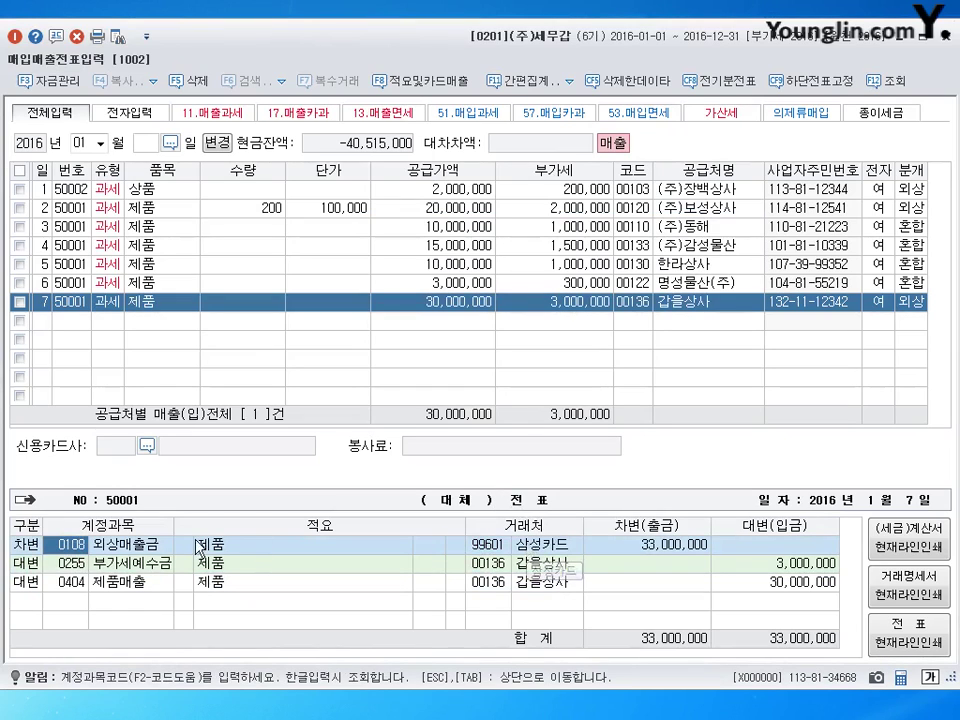
{"action": "left_click", "coordinate": [540, 545]}
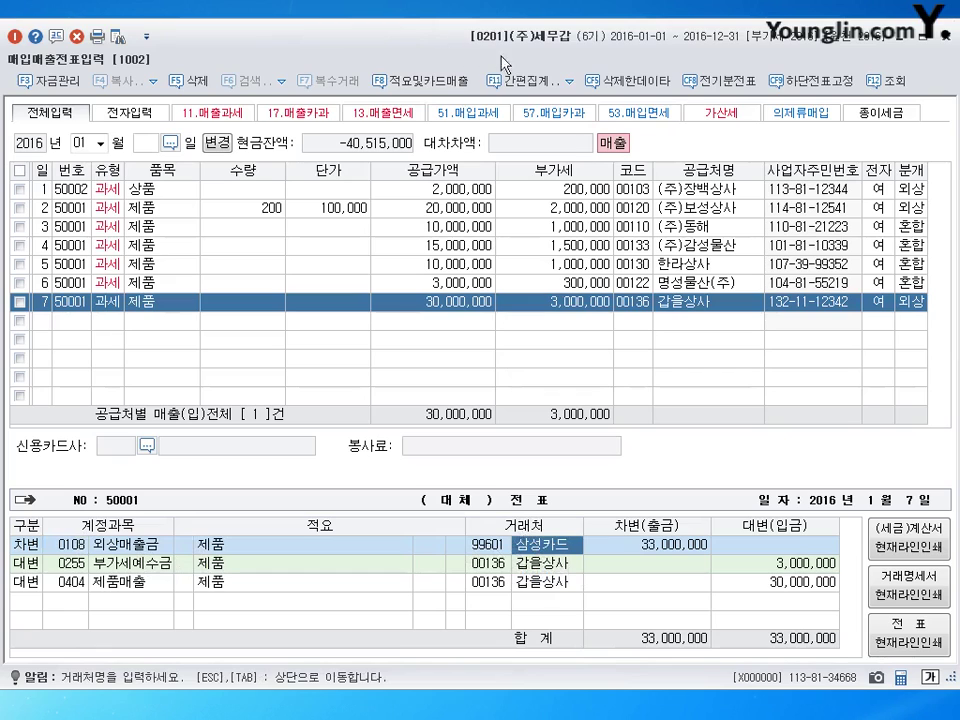
{"action": "left_click", "coordinate": [403, 85]}
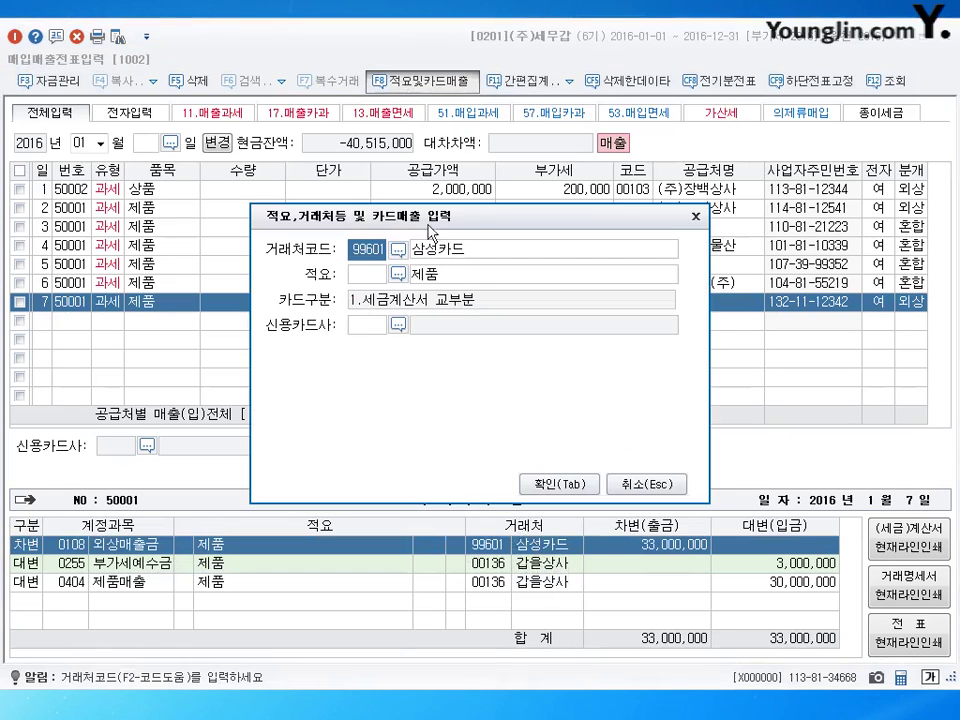
{"action": "left_click", "coordinate": [368, 325]}
{"action": "left_click", "coordinate": [398, 325]}
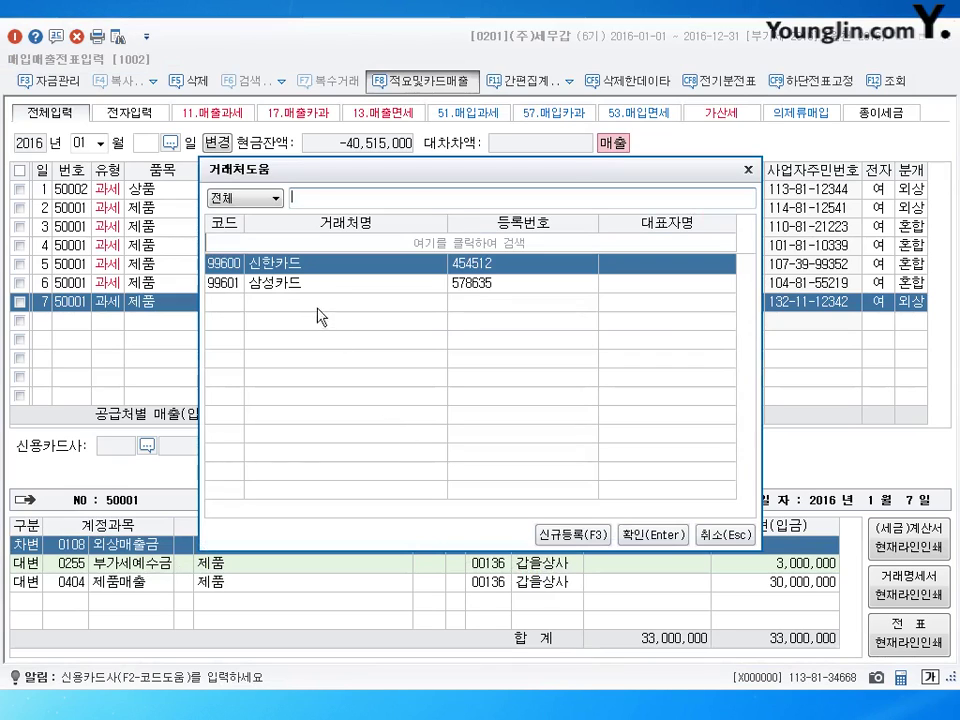
{"action": "key", "text": "Down"}
{"action": "left_click", "coordinate": [640, 538]}
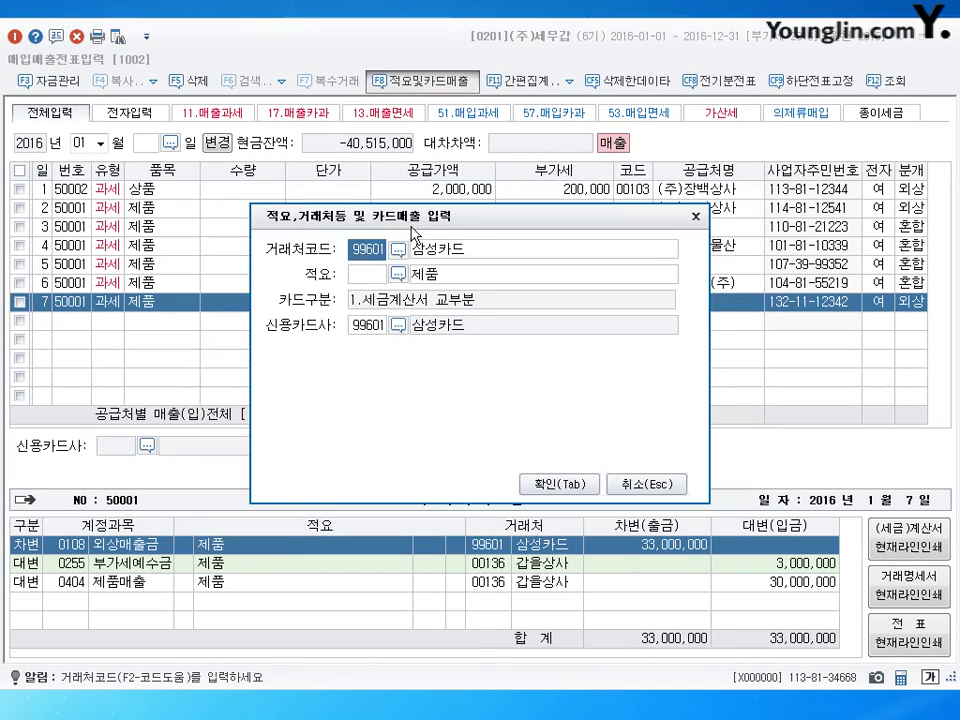
{"action": "left_click_drag", "start_coordinate": [408, 222], "coordinate": [417, 189]}
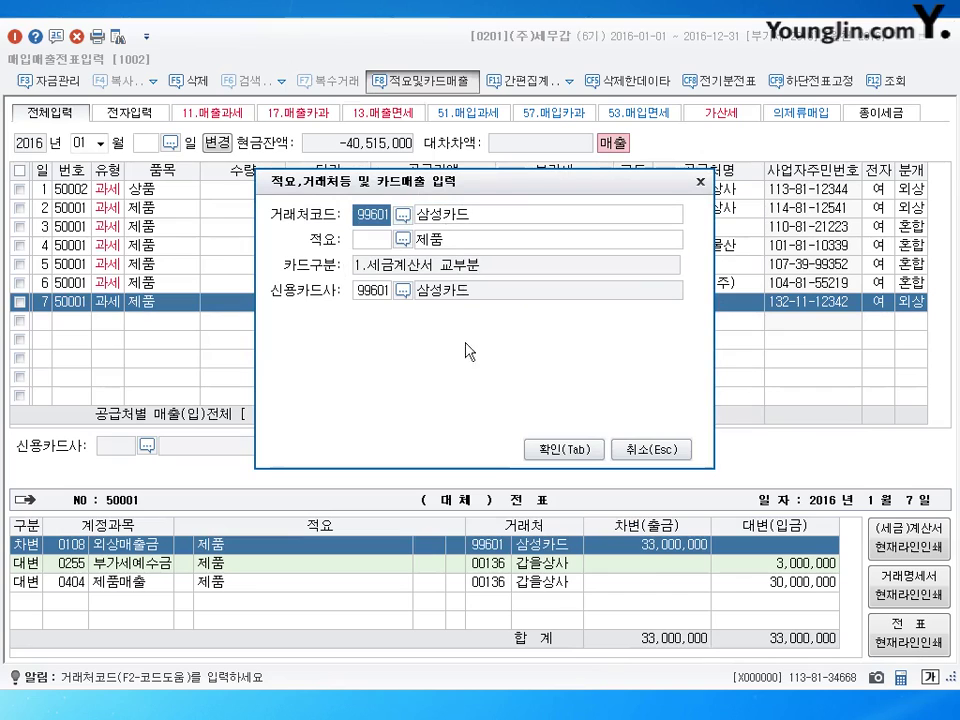
{"action": "left_click", "coordinate": [634, 450]}
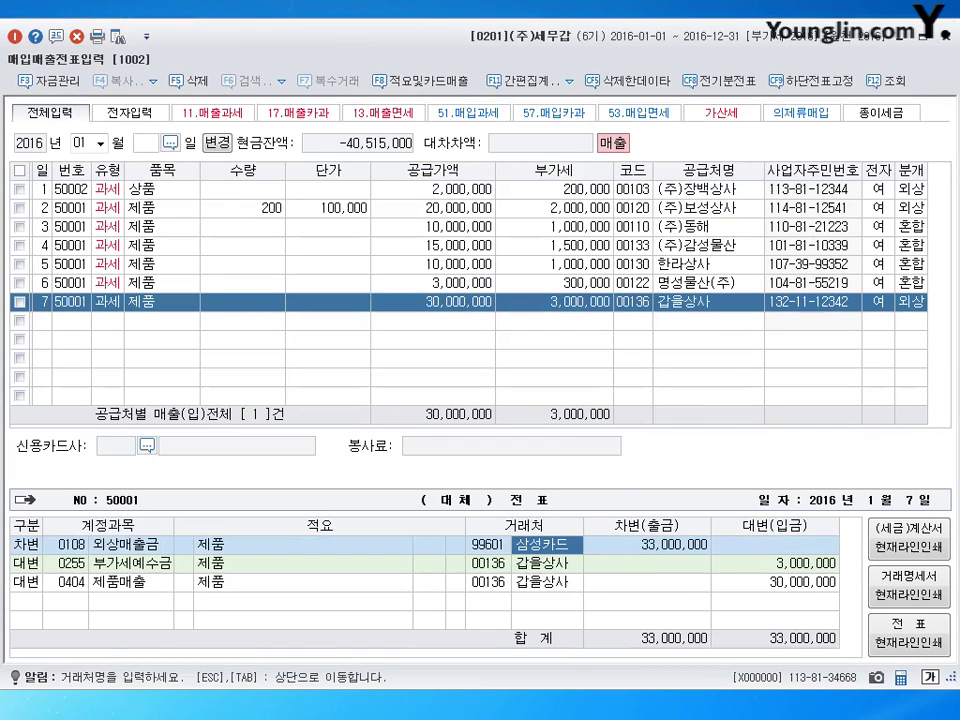
{"action": "key", "text": "Escape"}
{"action": "left_click", "coordinate": [474, 548]}
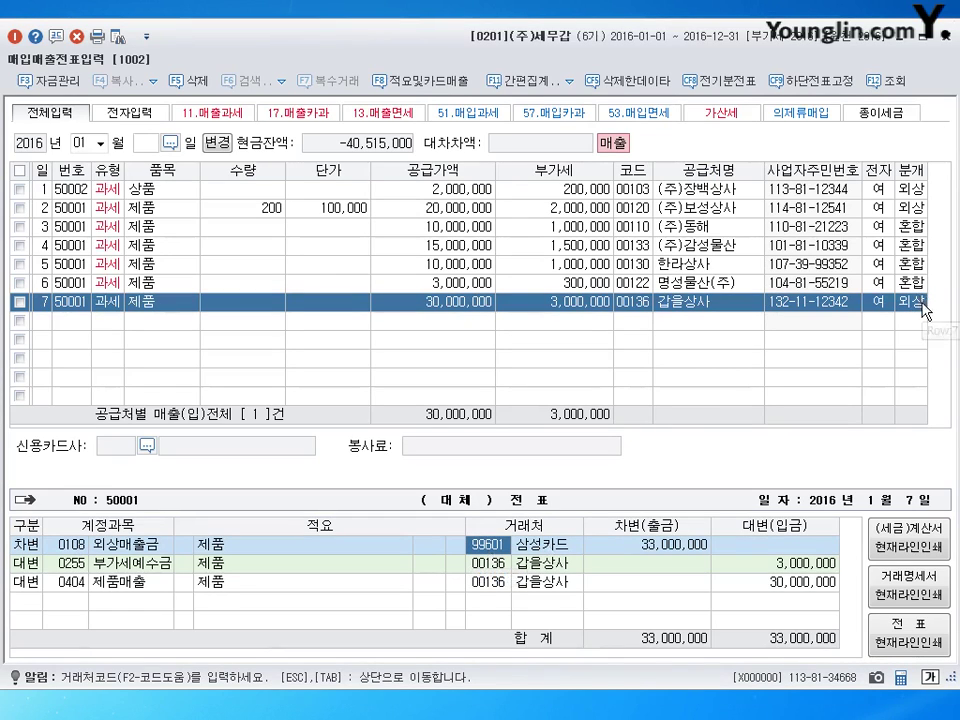
- Switch the day 7 sale's journal entry type to mixed (혼합, 3)
{"action": "key", "text": "Tab"}
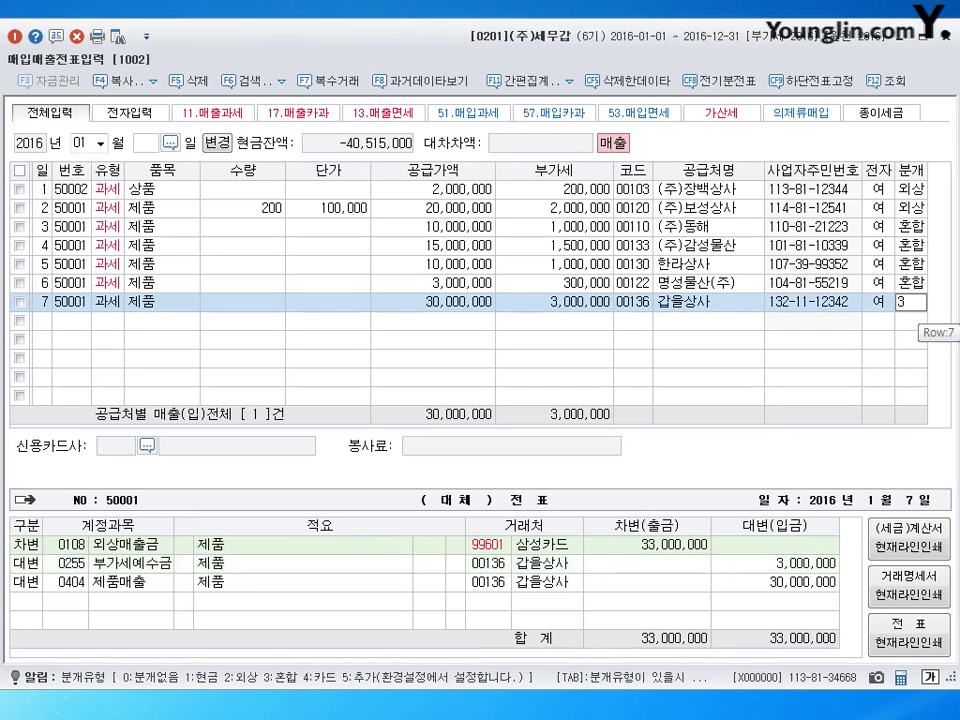
{"action": "type", "text": "3"}
{"action": "key", "text": "Return"}
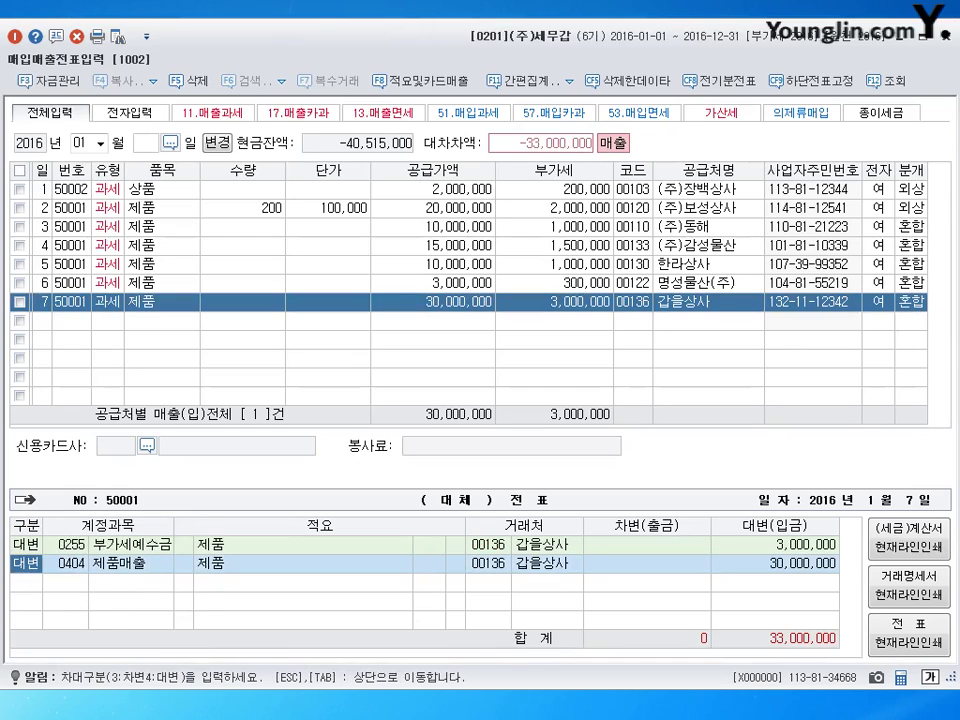
{"action": "key", "text": "Escape"}
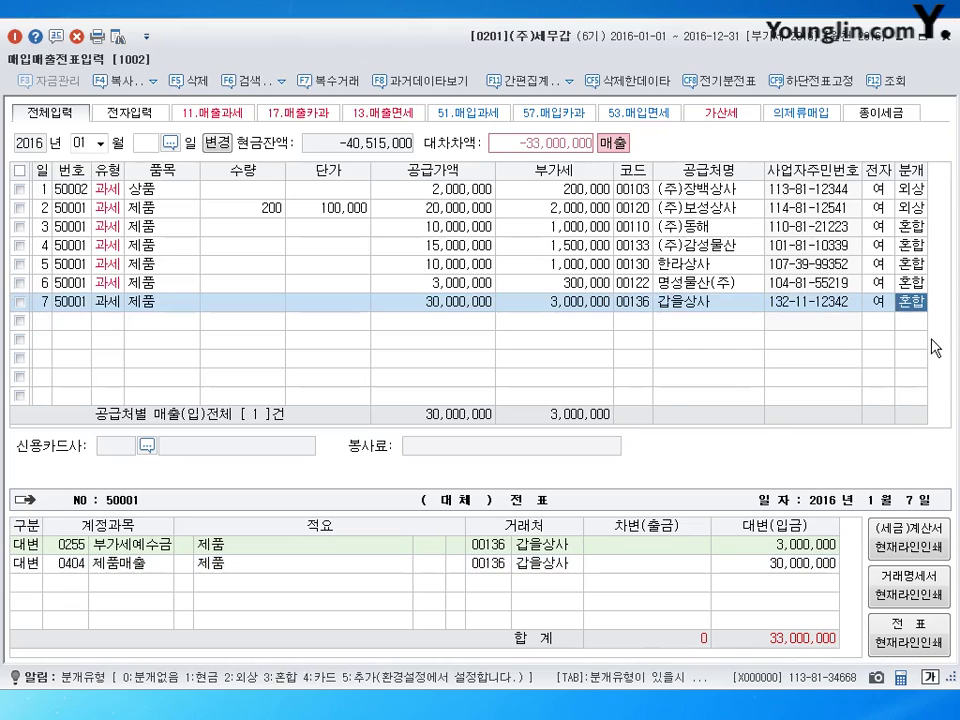
- Switch the day 7 sale's journal entry type to card (카드, 4) without choosing a card company
{"action": "type", "text": "4"}
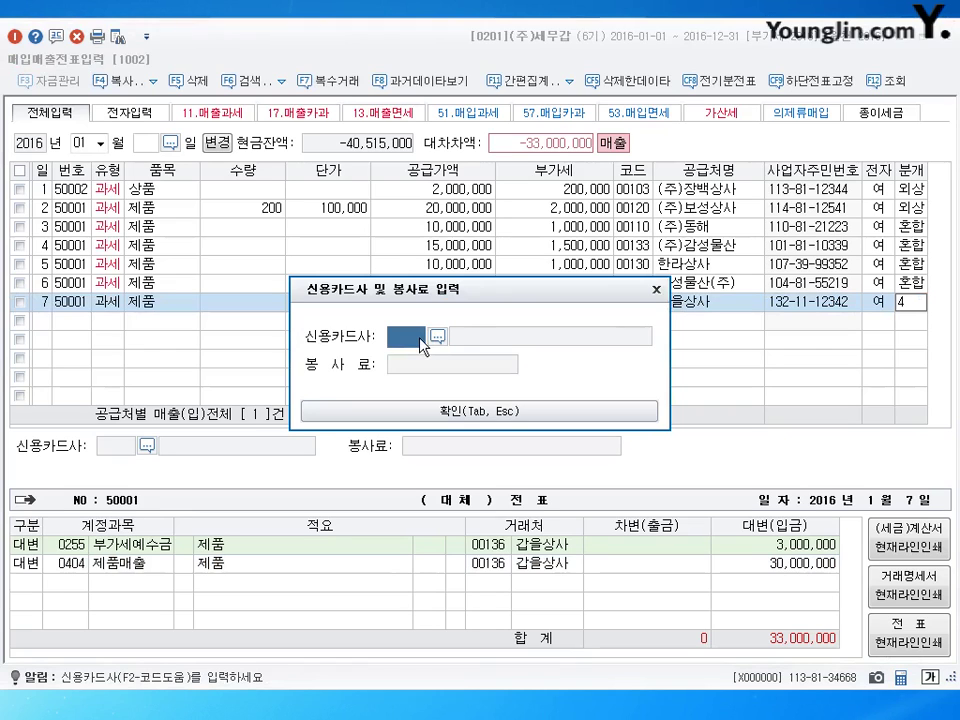
{"action": "left_click", "coordinate": [656, 289]}
{"action": "left_click", "coordinate": [168, 583]}
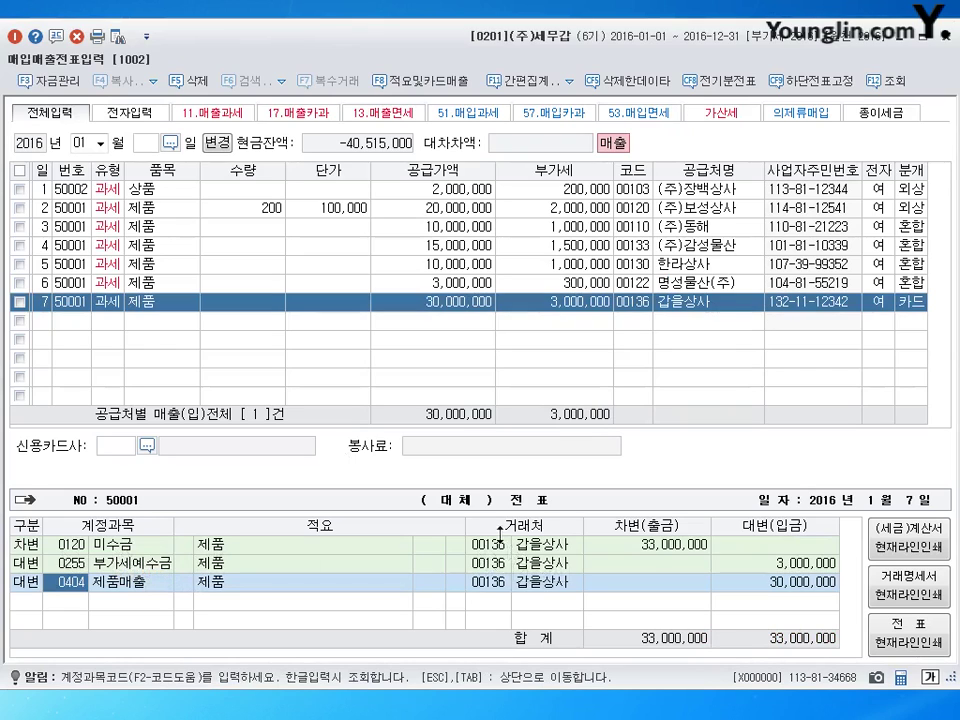
- Set the day 7 sale's journal type to credit (외상, 2) and assign 삼성카드 as the trading partner of its 외상매출금 debit line
{"action": "left_click", "coordinate": [910, 301]}
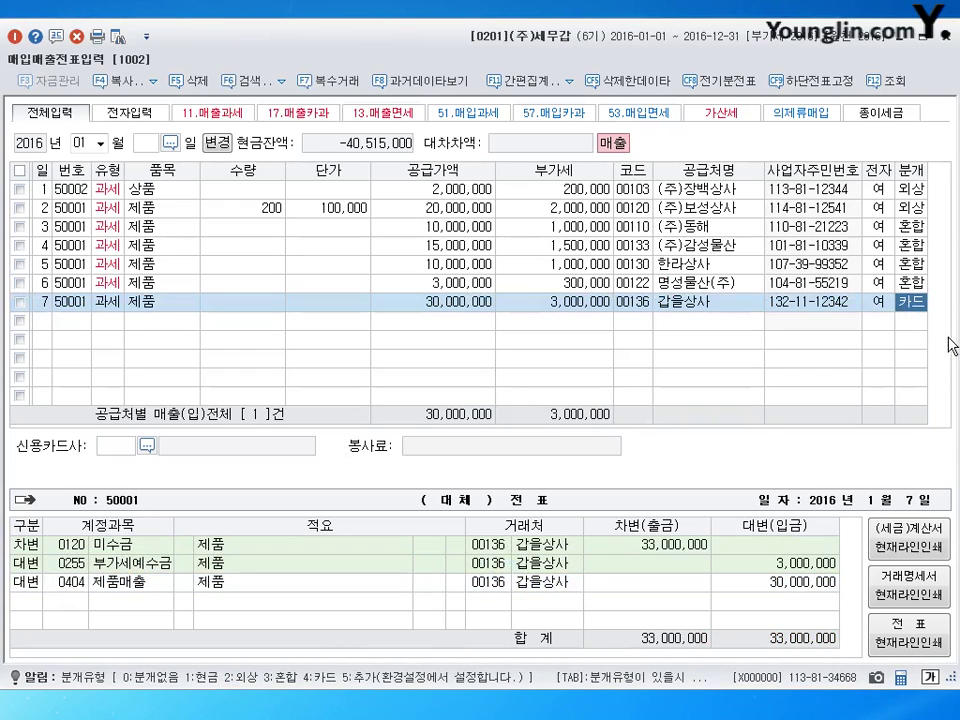
{"action": "type", "text": "2"}
{"action": "key", "text": "Return"}
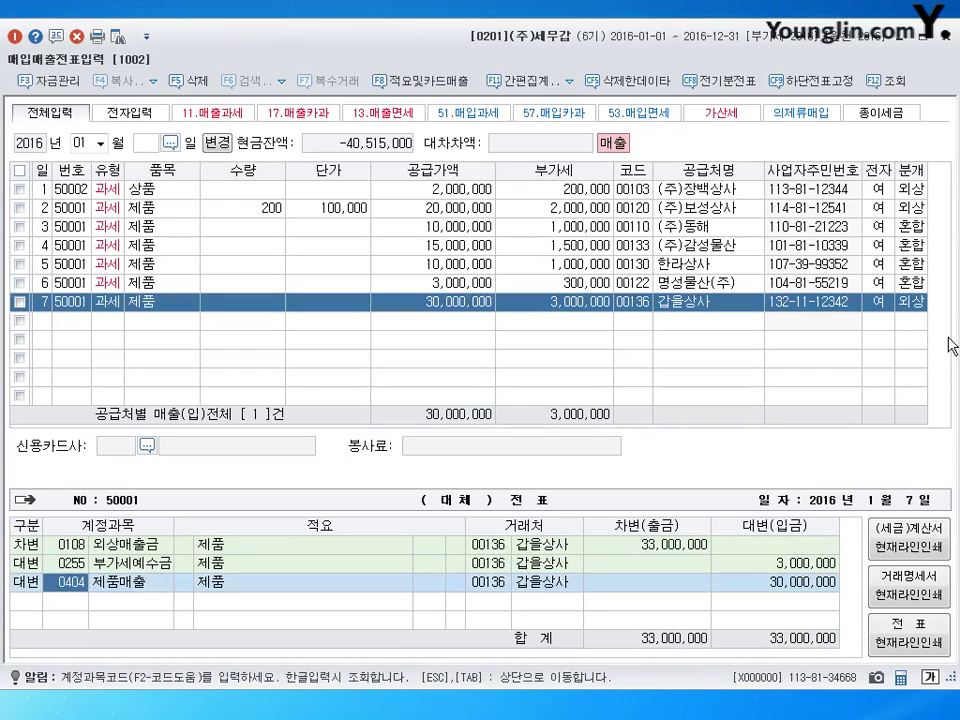
{"action": "left_click", "coordinate": [581, 537]}
{"action": "type", "text": "샘"}
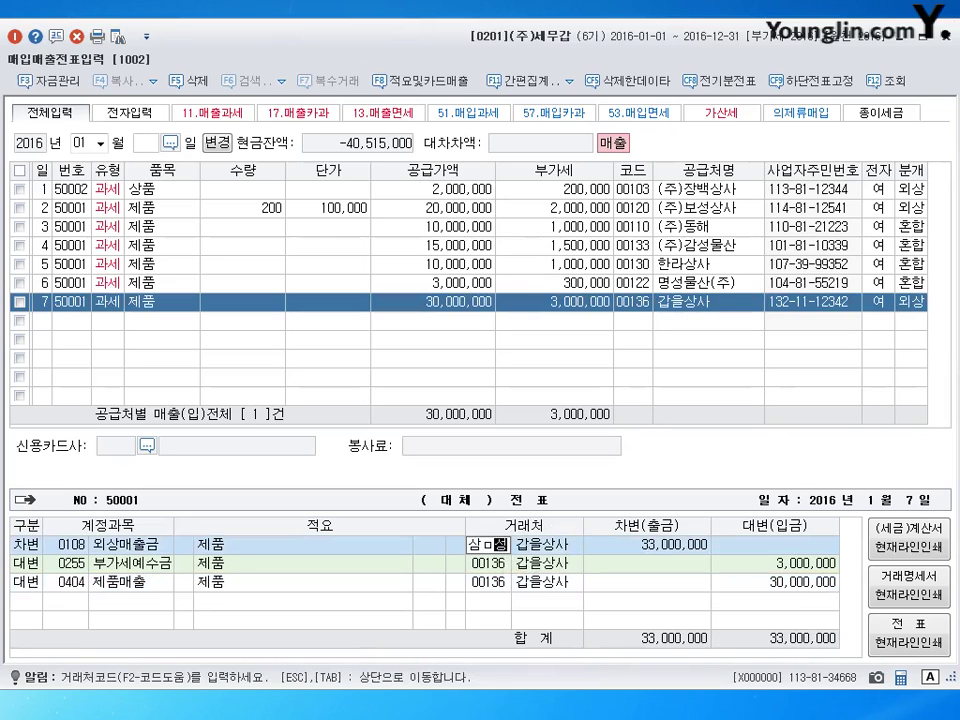
{"action": "type", "text": "성"}
{"action": "key", "text": "Return"}
{"action": "key", "text": "Down"}
{"action": "key", "text": "Return"}
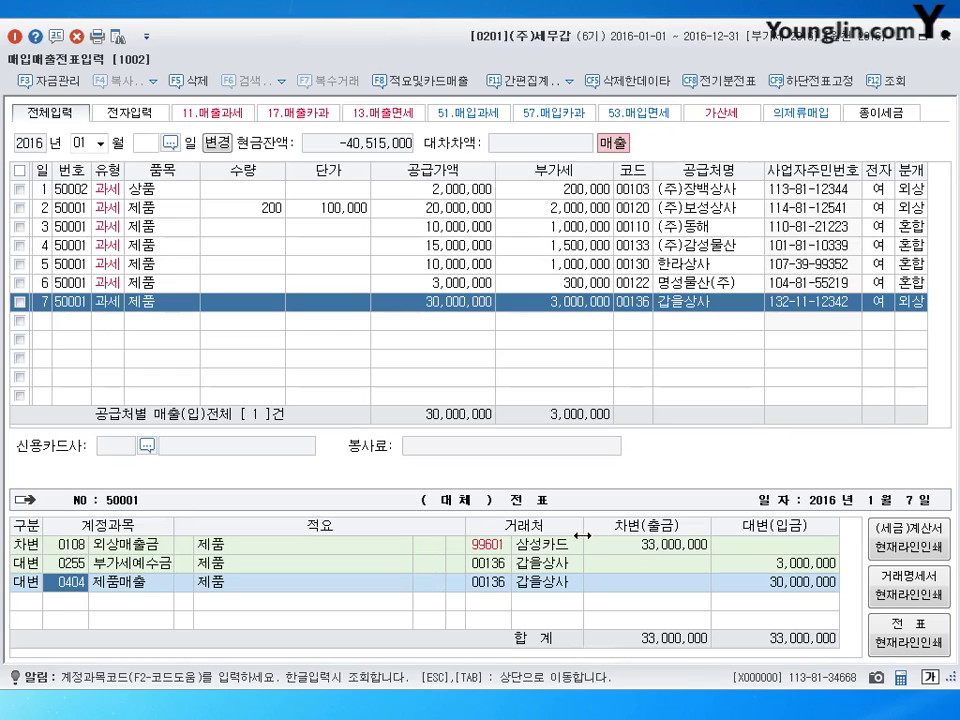
- Start a day 8 taxable sale slip (type 11, 과세) for 제품 with a supply amount of 40,000,000, leaving quantity and unit price empty
{"action": "key", "text": "Return"}
{"action": "key", "text": "Return"}
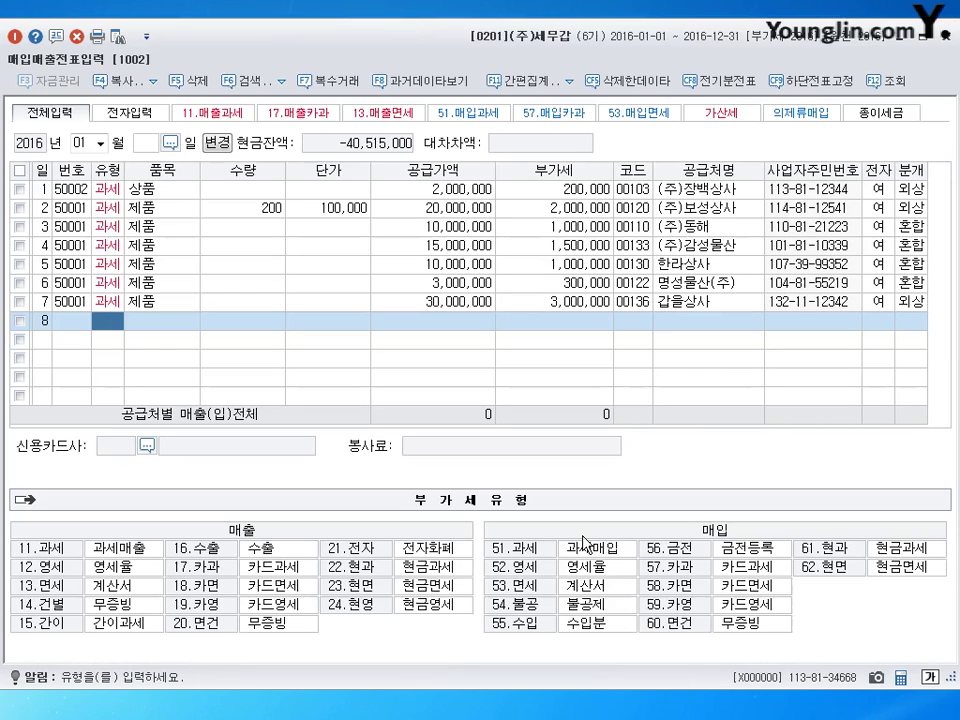
{"action": "left_click", "coordinate": [585, 542]}
{"action": "key", "text": "Return"}
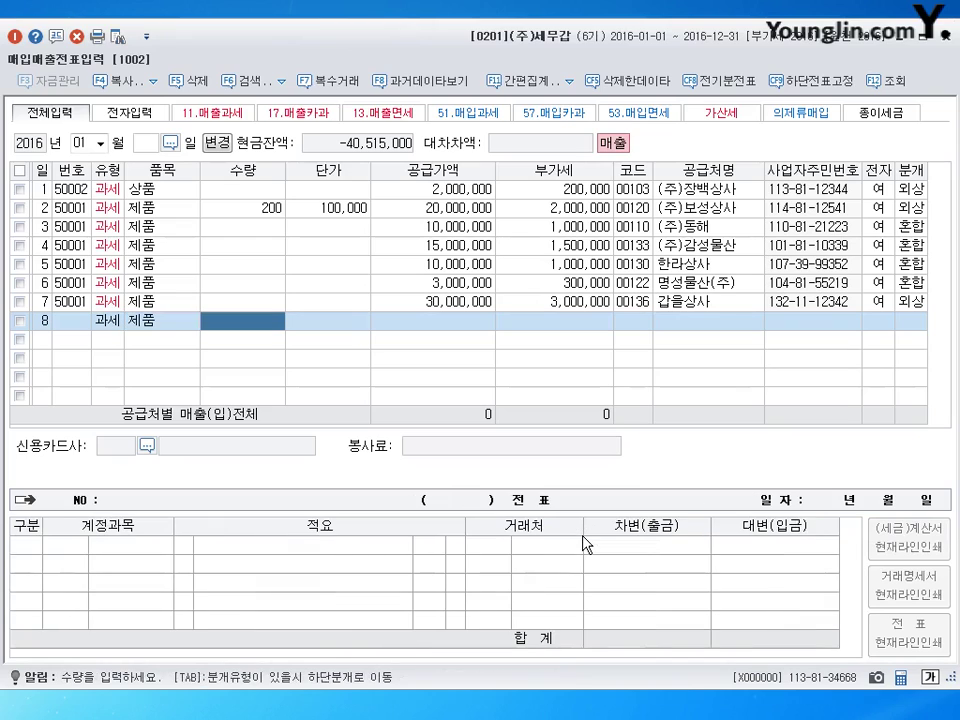
{"action": "key", "text": "Return"}
{"action": "type", "text": "40000000"}
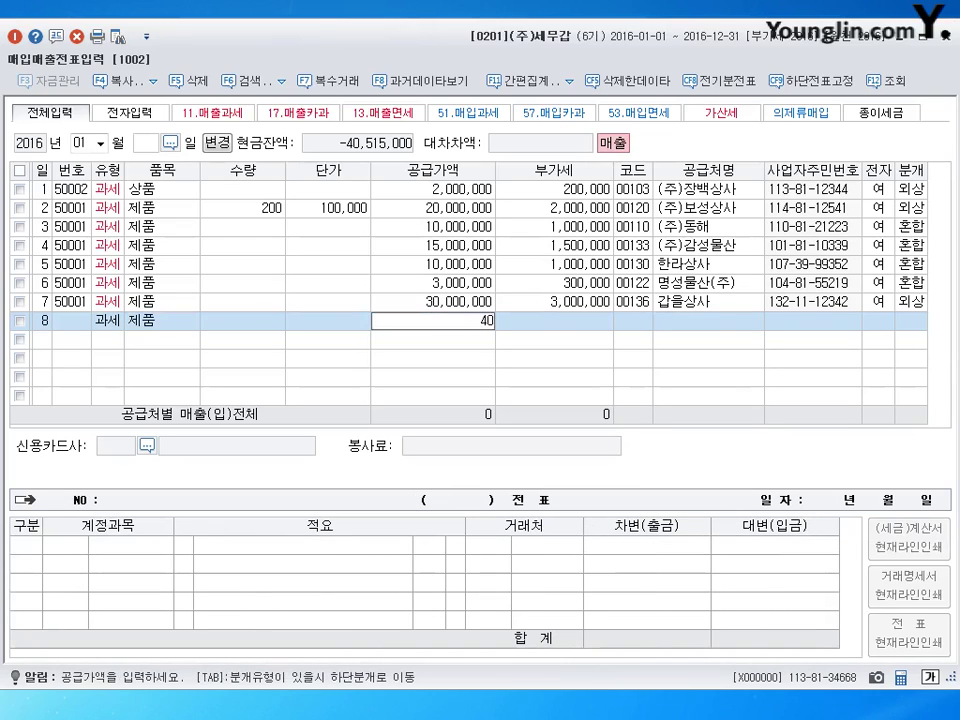
{"action": "key", "text": "Return"}
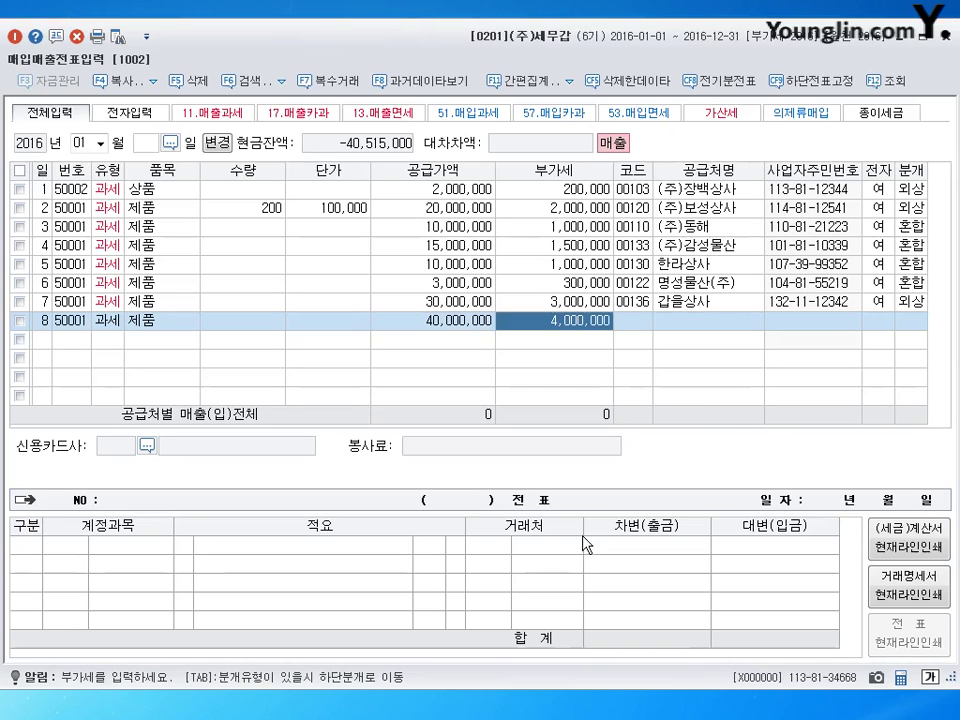
{"action": "key", "text": "shift+Tab"}
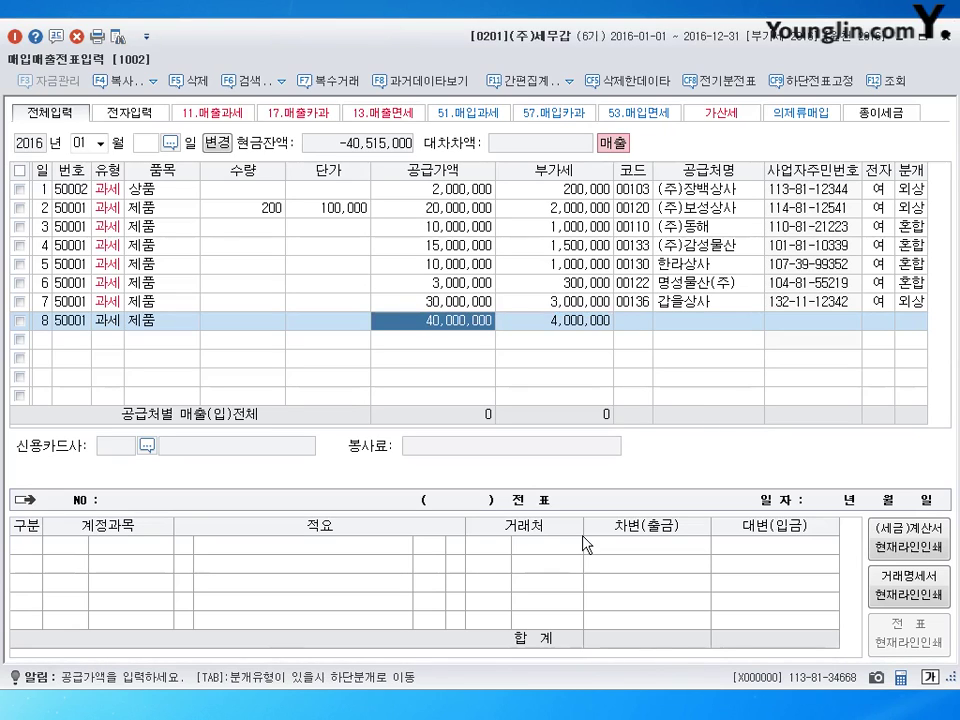
{"action": "key", "text": "Return"}
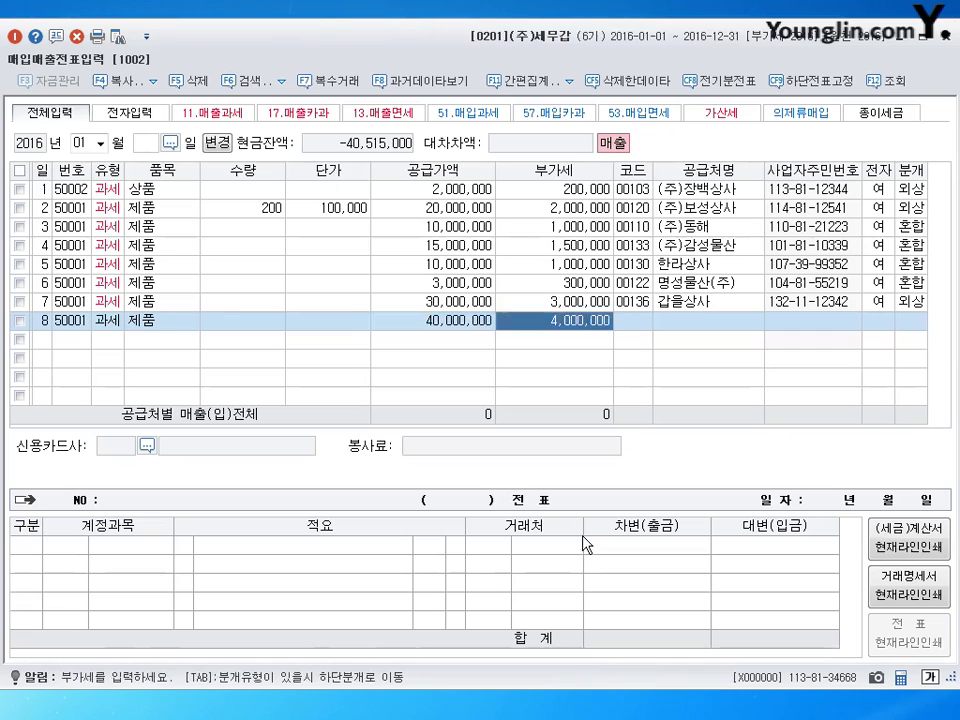
{"action": "key", "text": "Return"}
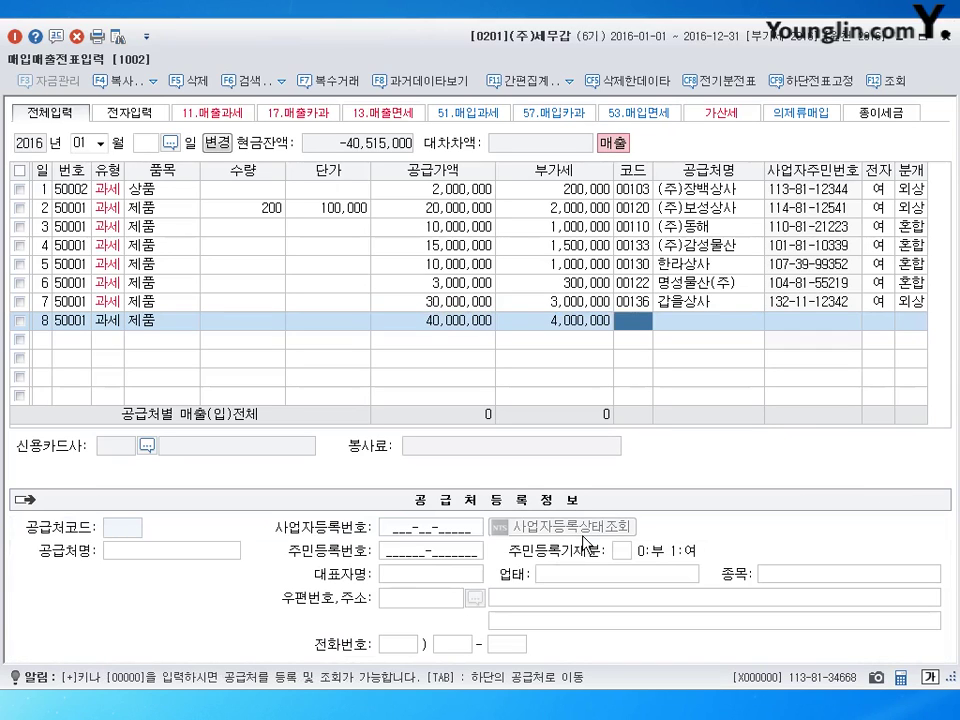
- Assign (주)금강 to the day 8 sale with the electronic invoice flag 여 and a mixed (혼합) journal entry
{"action": "type", "text": "0"}
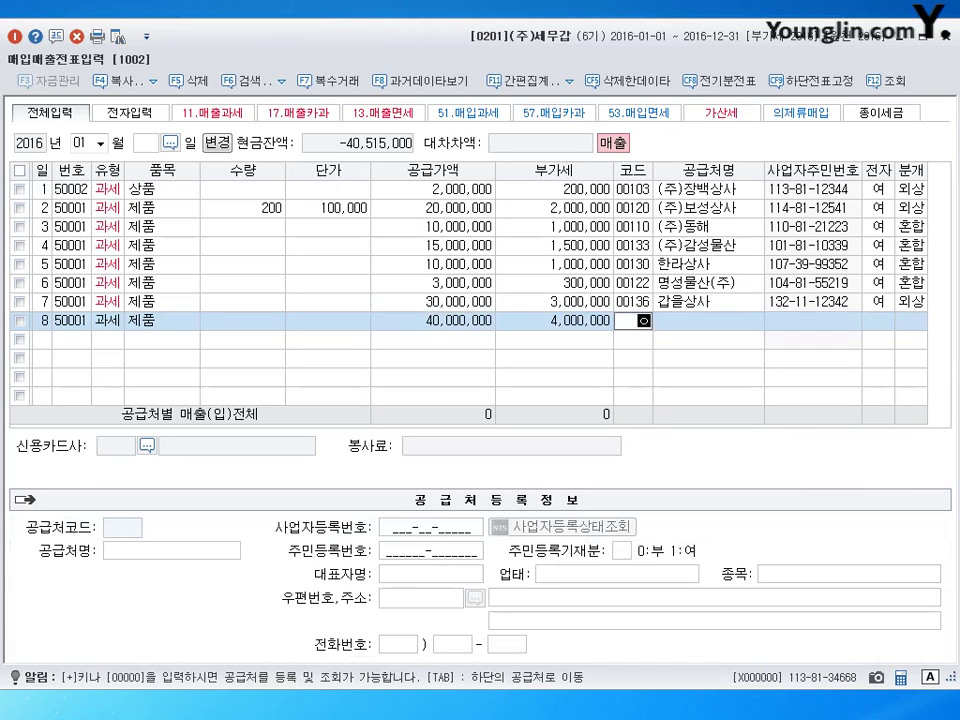
{"action": "type", "text": "공가"}
{"action": "type", "text": "급"}
{"action": "type", "text": "강"}
{"action": "key", "text": "Return"}
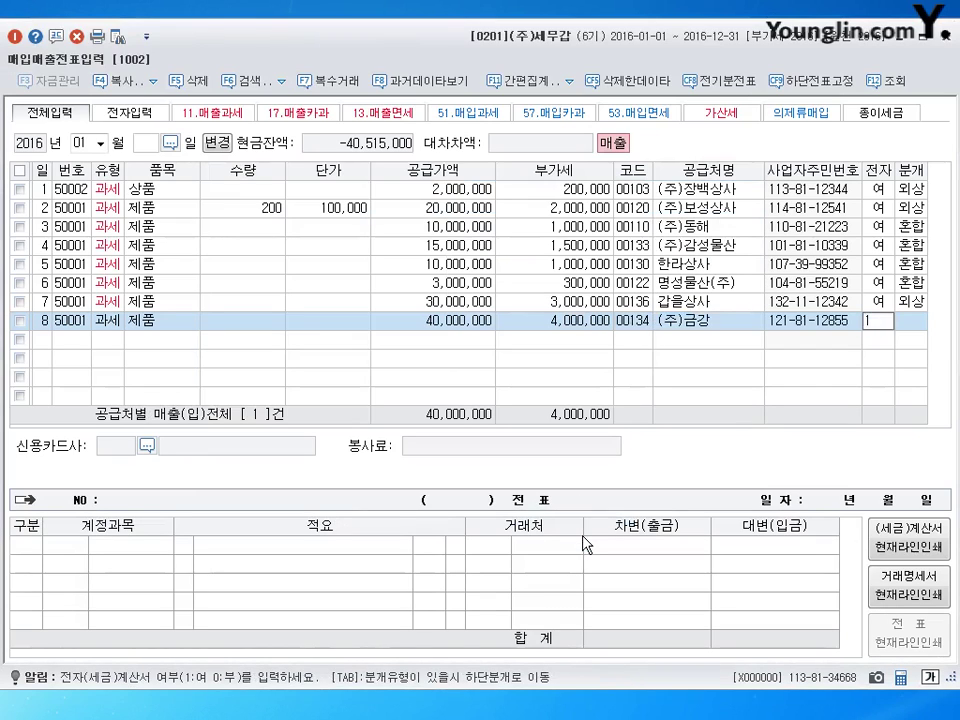
{"action": "key", "text": "1"}
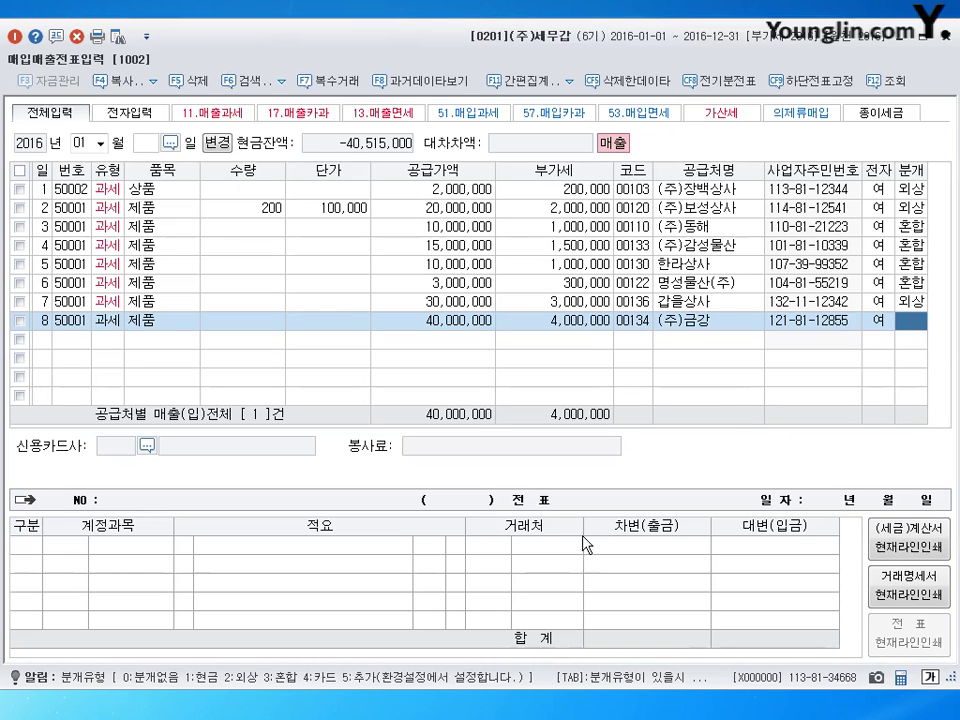
{"action": "type", "text": "3"}
{"action": "key", "text": "Return"}
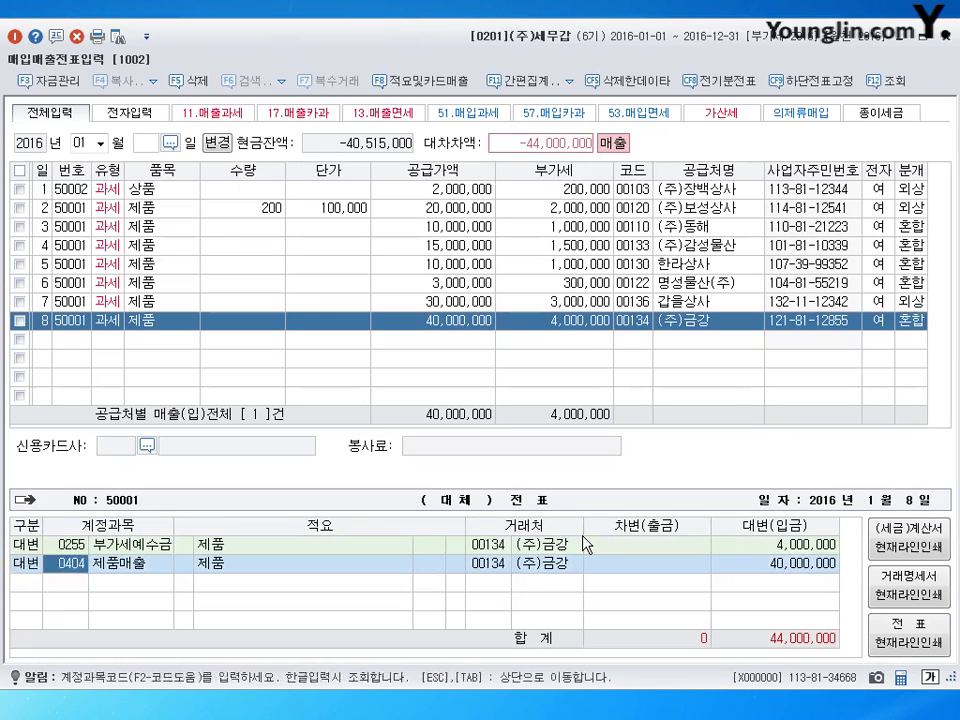
- Add a debit line for 보통예금 (103) of 11,000,000 to the day 8 journal entry
{"action": "type", "text": "30103"}
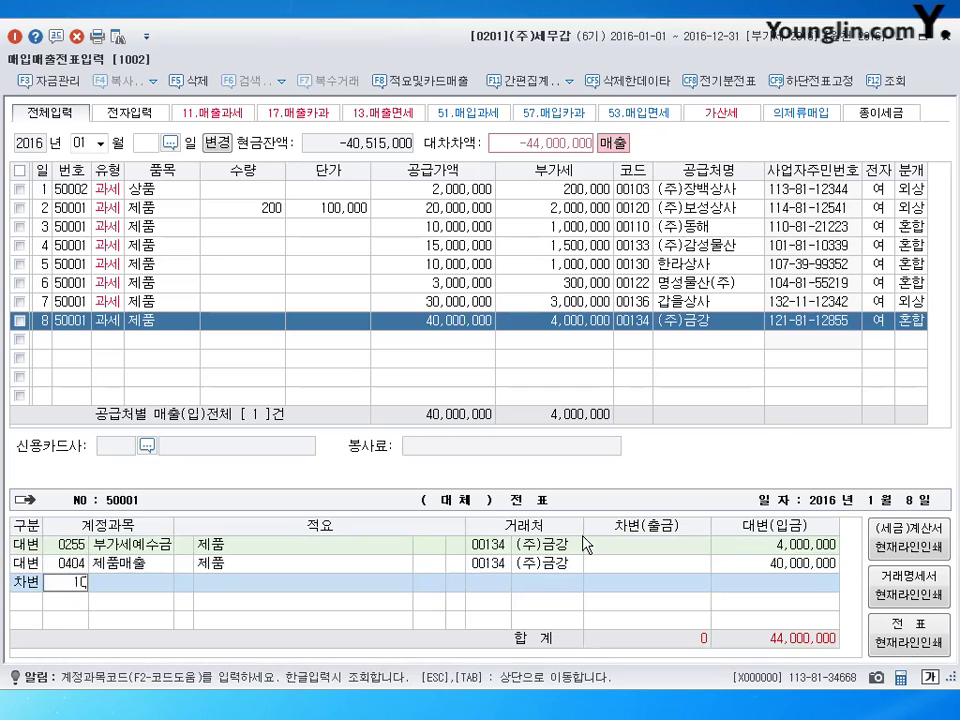
{"action": "key", "text": "Return"}
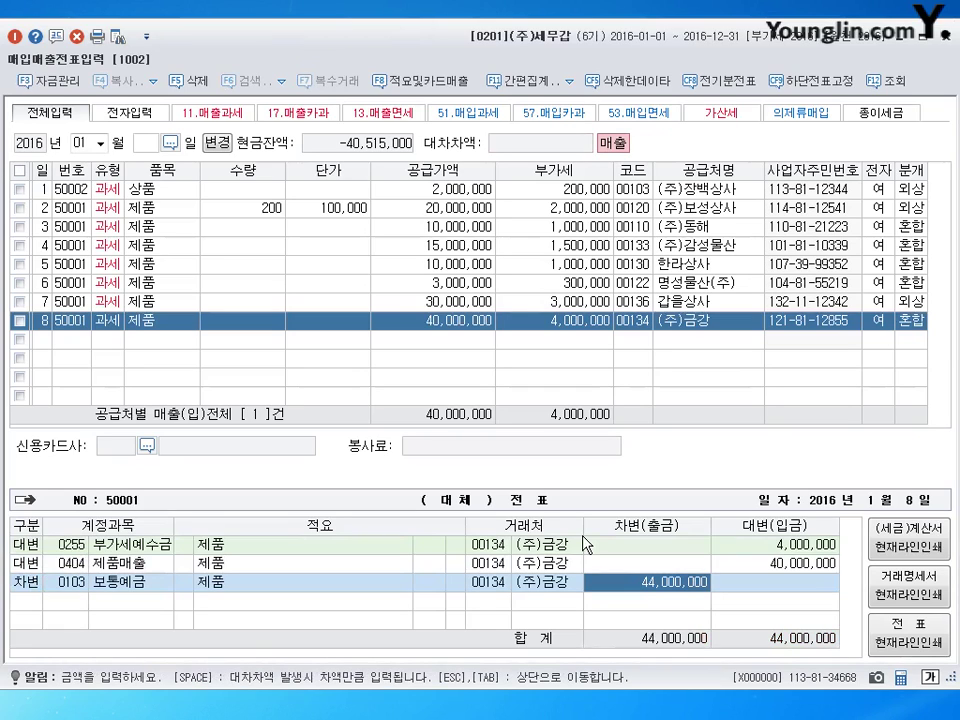
{"action": "type", "text": "11000000"}
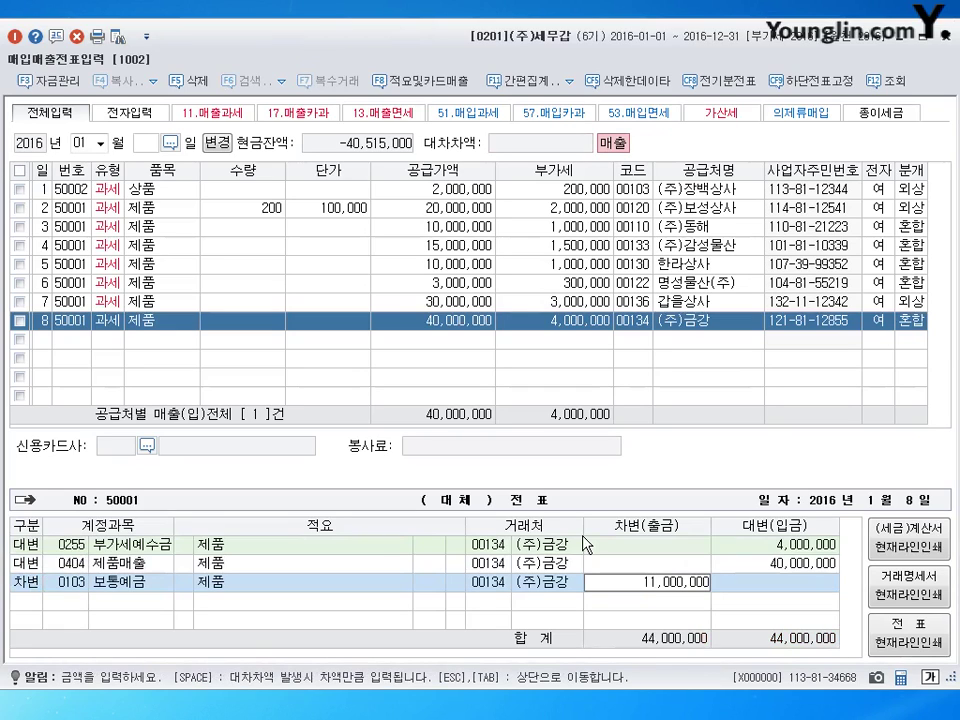
{"action": "key", "text": "Return"}
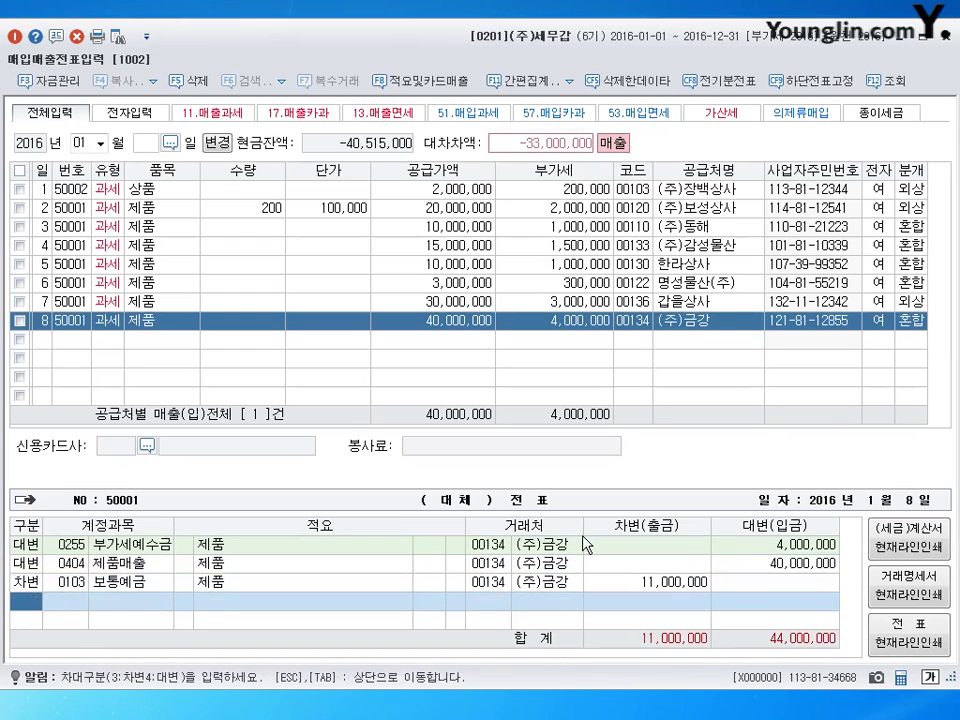
- Add a debit line for 외상매출금 (108) of 33,000,000 to complete the day 8 journal entry
{"action": "type", "text": "4"}
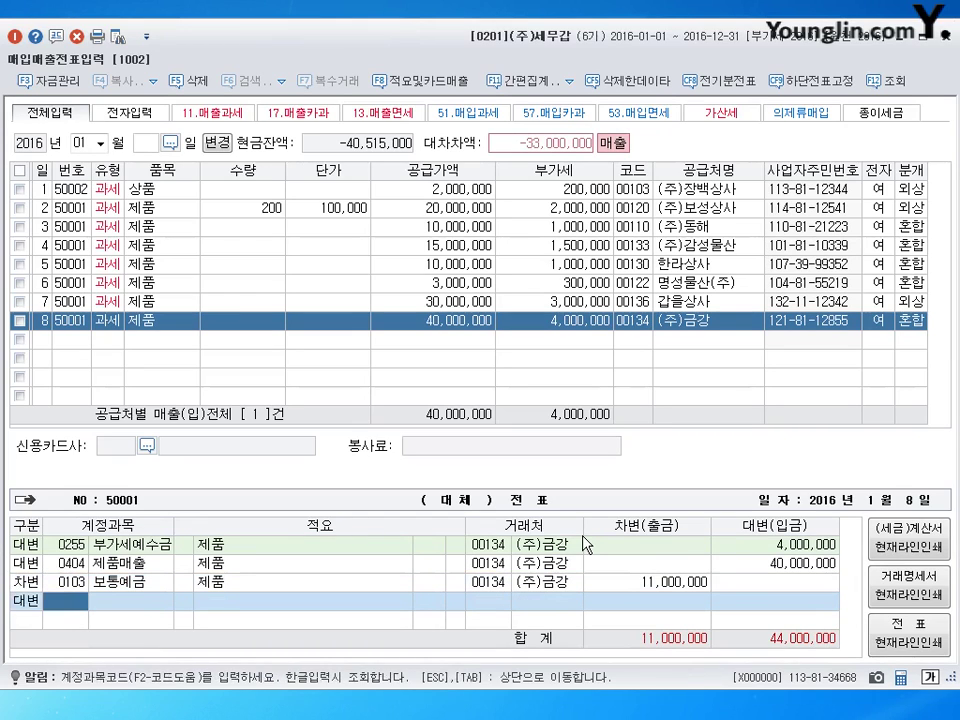
{"action": "type", "text": "3108"}
{"action": "key", "text": "Return"}
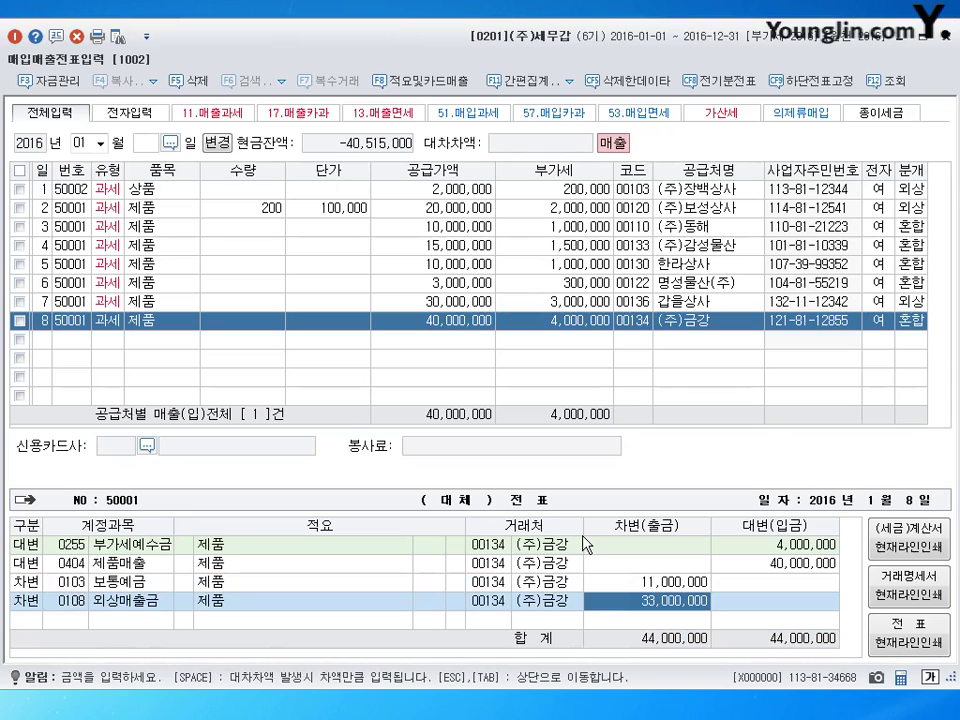
{"action": "key", "text": "Escape"}
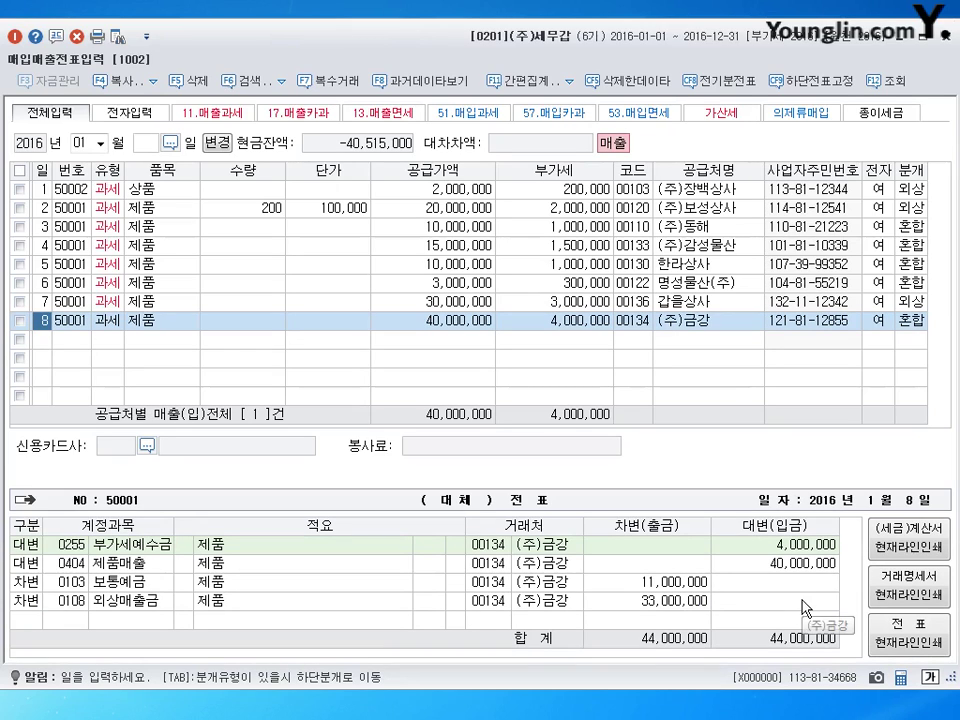
- Start a new voucher row dated day 9 below the day 8 sale
{"action": "left_click", "coordinate": [799, 564]}
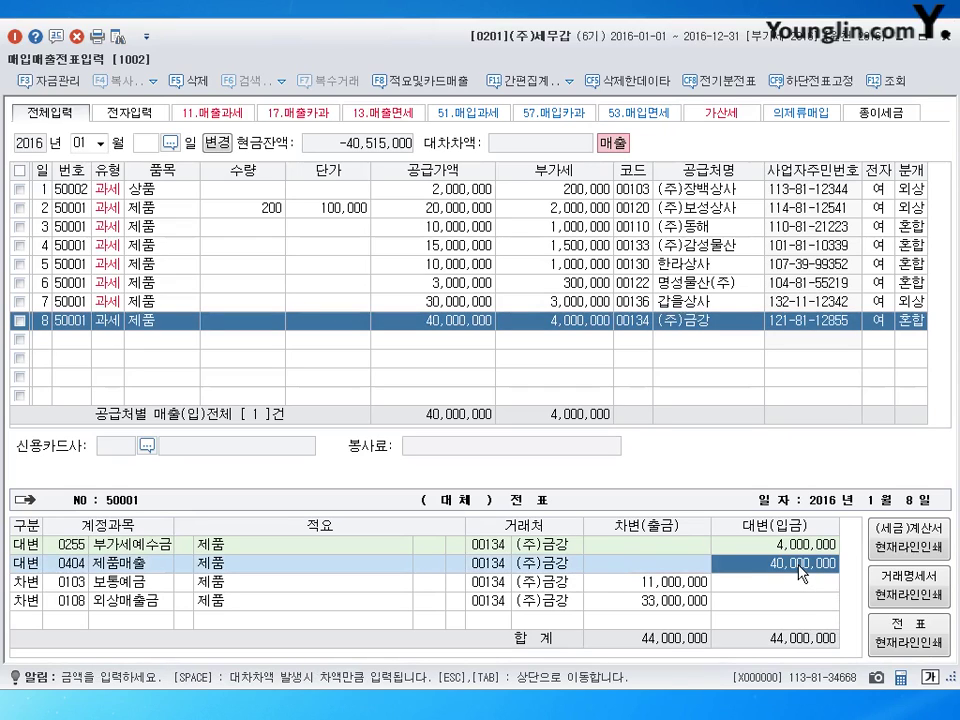
{"action": "left_click", "coordinate": [46, 347]}
{"action": "type", "text": "9"}
{"action": "key", "text": "Return"}
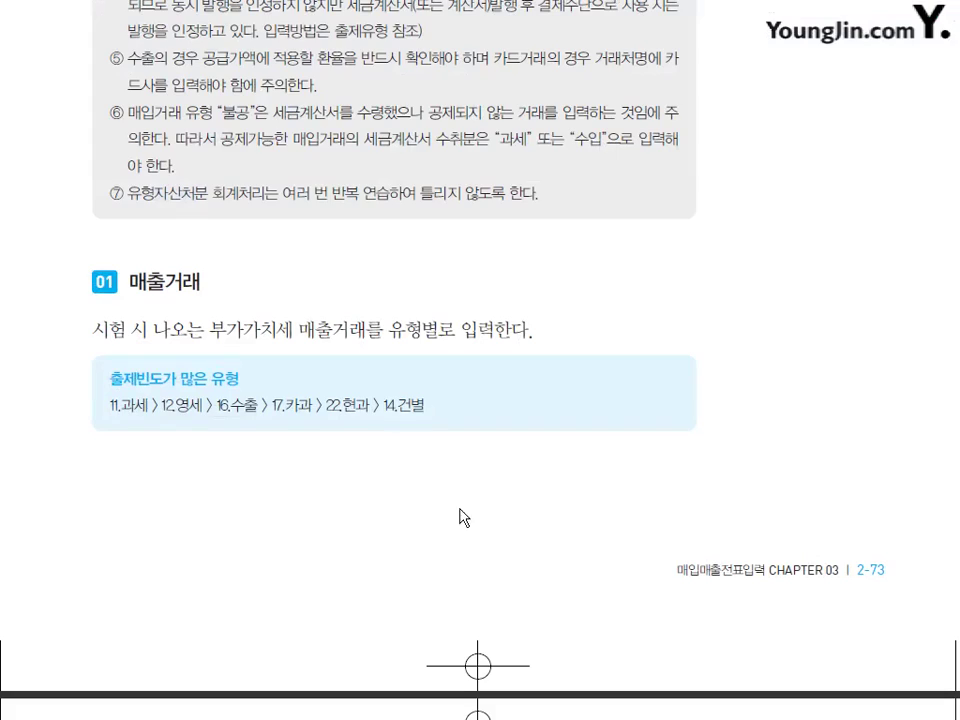
- Switch to the exercise document and read question 9 on the January 9 instalment sale to (주)한성무역
{"action": "scroll", "coordinate": [461, 514], "scroll_direction": "down", "scroll_amount": 5}
{"action": "scroll", "coordinate": [422, 489], "scroll_direction": "down", "scroll_amount": 15}
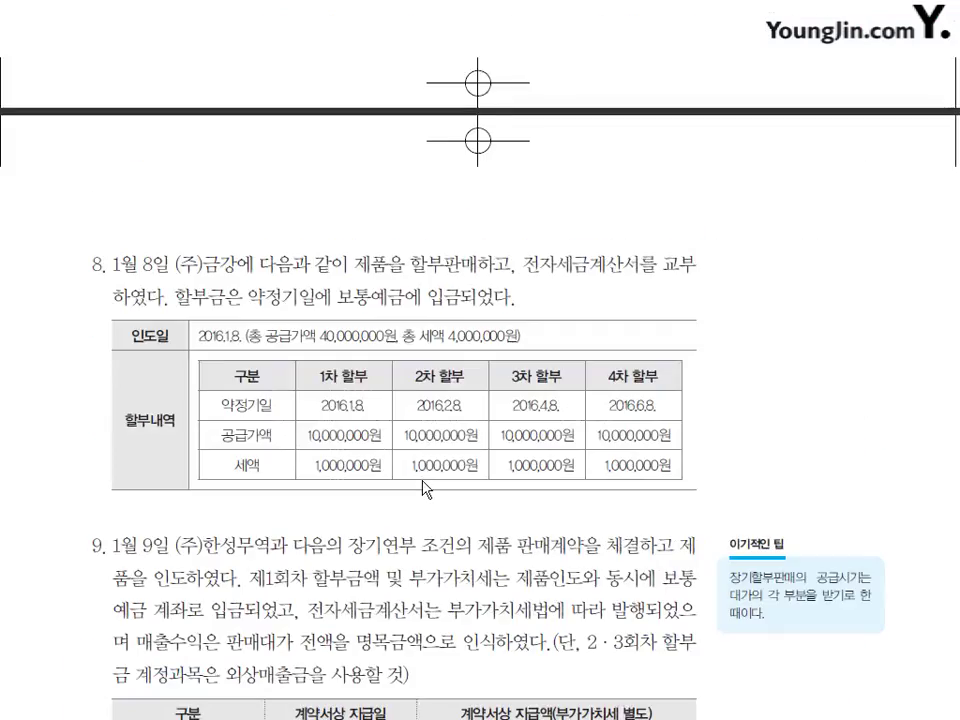
{"action": "scroll", "coordinate": [426, 606], "scroll_direction": "up", "scroll_amount": 10}
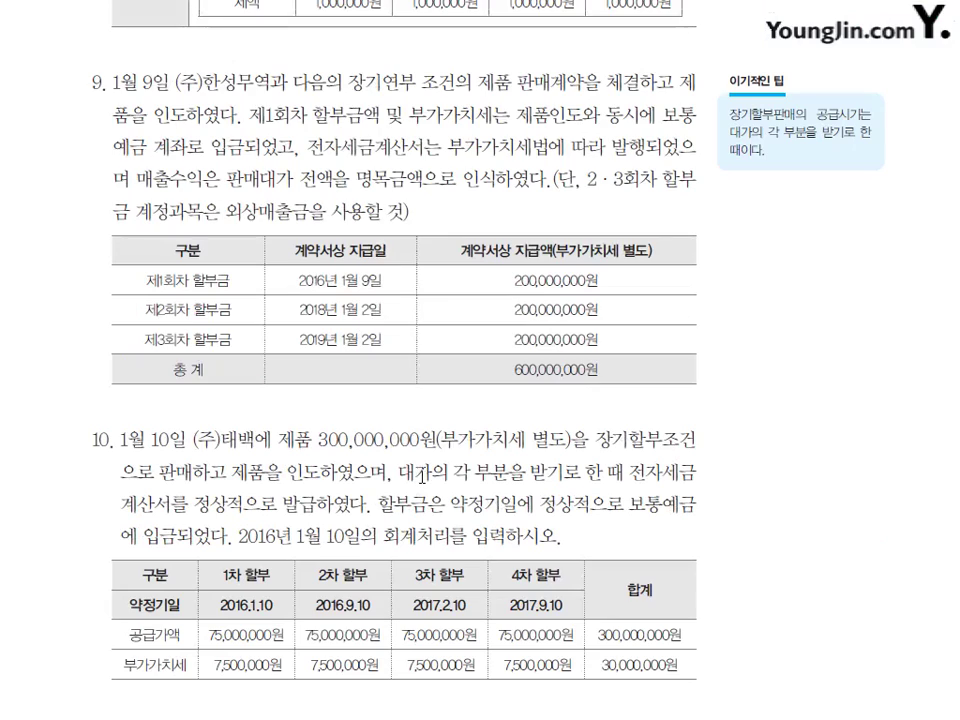
{"action": "scroll", "coordinate": [422, 480], "scroll_direction": "up", "scroll_amount": 2}
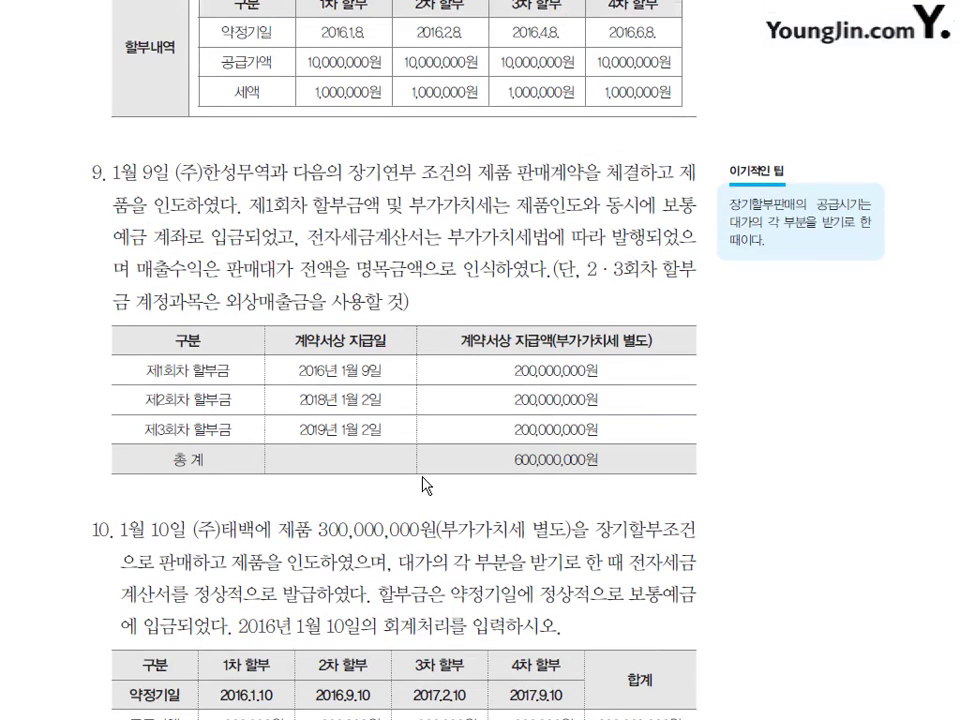
{"action": "scroll", "coordinate": [447, 480], "scroll_direction": "down", "scroll_amount": 1}
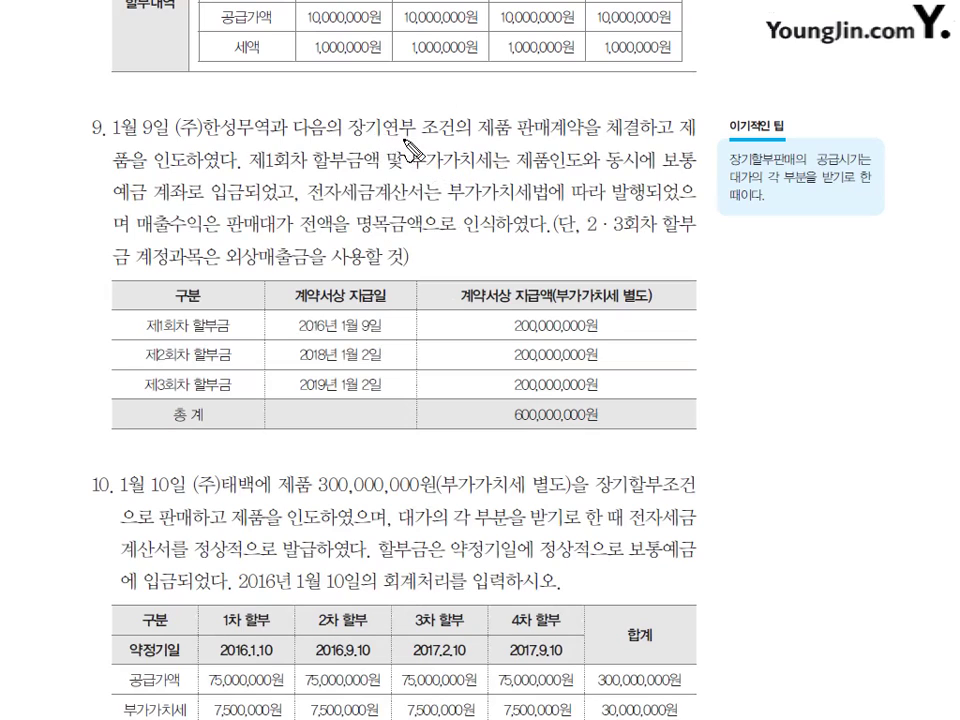
- Mark 장기연부 as 할부 in question 9 and underline the clause on issuing the electronic tax invoice under the VAT law
{"action": "mouse_move", "coordinate": [403, 116]}
{"action": "left_mouse_down"}
{"action": "mouse_move", "coordinate": [392, 124]}
{"action": "mouse_move", "coordinate": [401, 131]}
{"action": "mouse_move", "coordinate": [400, 96]}
{"action": "mouse_move", "coordinate": [413, 104]}
{"action": "mouse_move", "coordinate": [402, 104]}
{"action": "mouse_move", "coordinate": [424, 98]}
{"action": "left_mouse_up"}
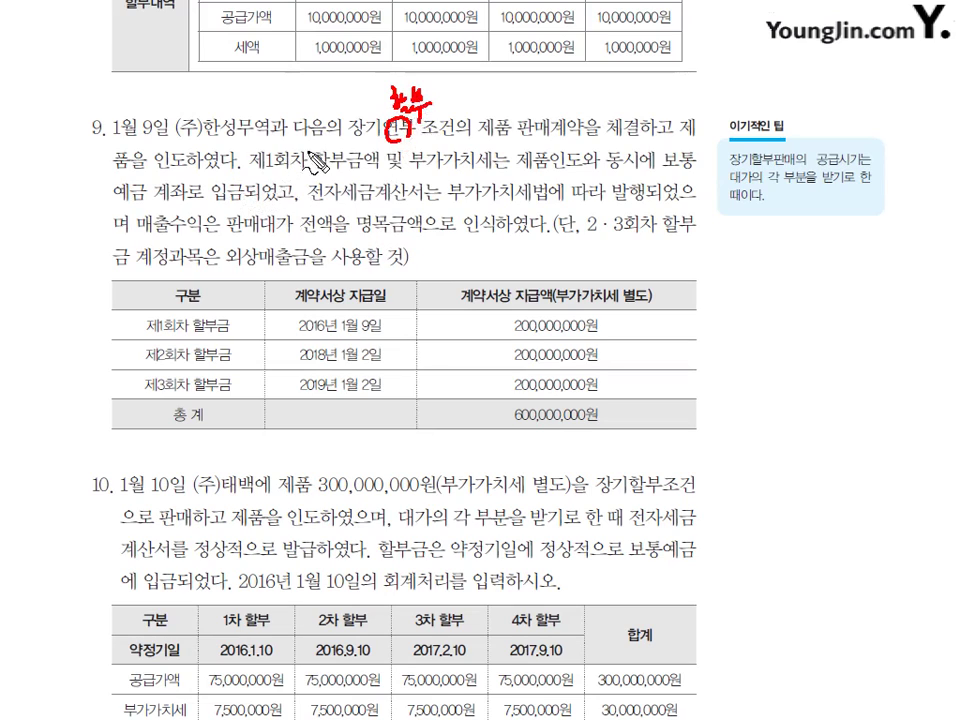
{"action": "left_click_drag", "start_coordinate": [349, 142], "coordinate": [448, 143]}
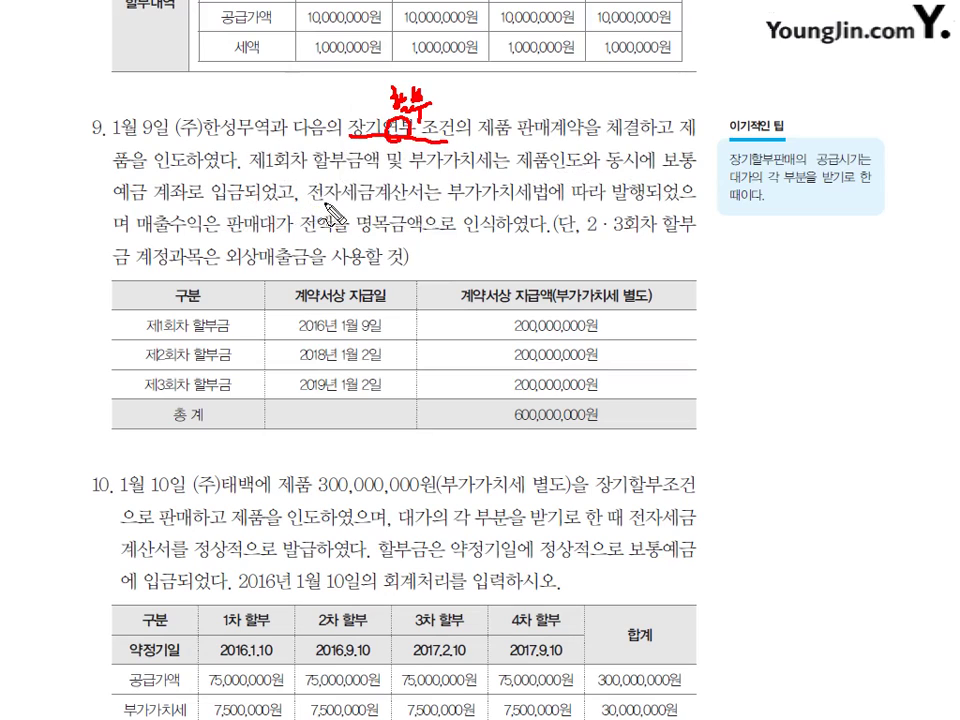
{"action": "left_click_drag", "start_coordinate": [281, 198], "coordinate": [578, 205]}
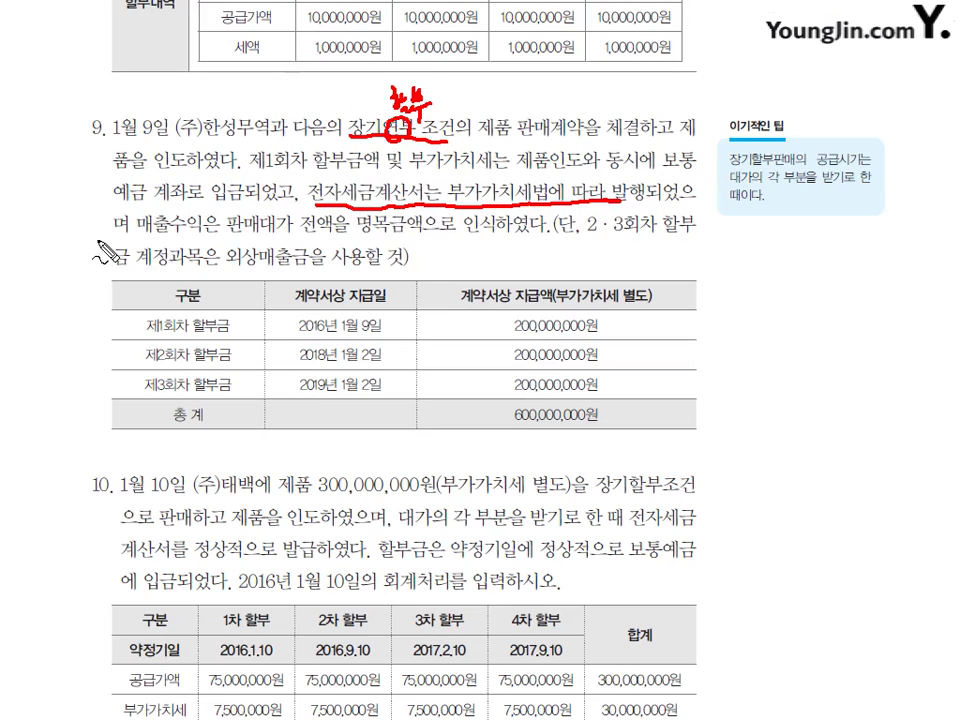
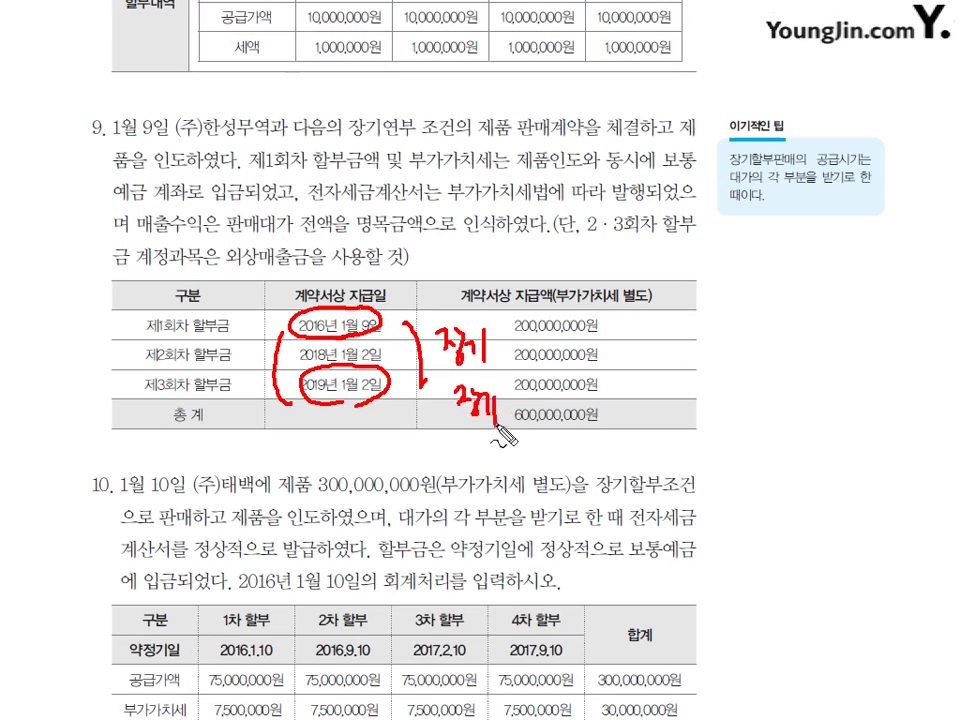
- Annotate question 9's instalment table as long-term, circle the 외상매출금 instruction, and clear the pen marks
{"action": "mouse_move", "coordinate": [508, 345]}
{"action": "left_mouse_down"}
{"action": "mouse_move", "coordinate": [538, 343]}
{"action": "mouse_move", "coordinate": [513, 400]}
{"action": "left_mouse_up"}
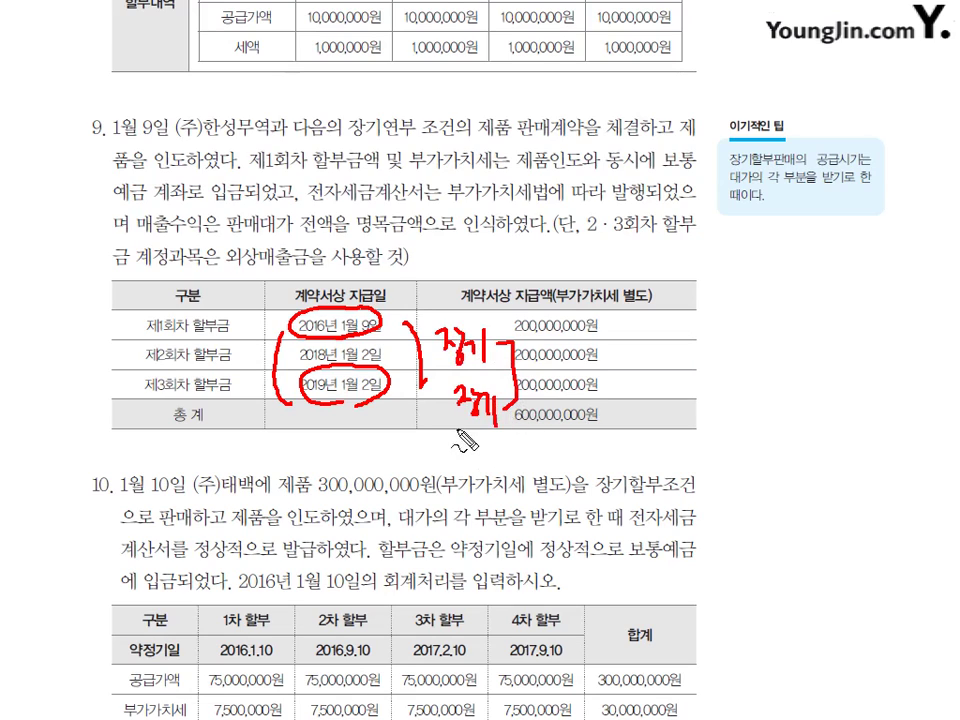
{"action": "left_click_drag", "start_coordinate": [480, 395], "coordinate": [500, 405]}
{"action": "left_click_drag", "start_coordinate": [455, 437], "coordinate": [510, 436]}
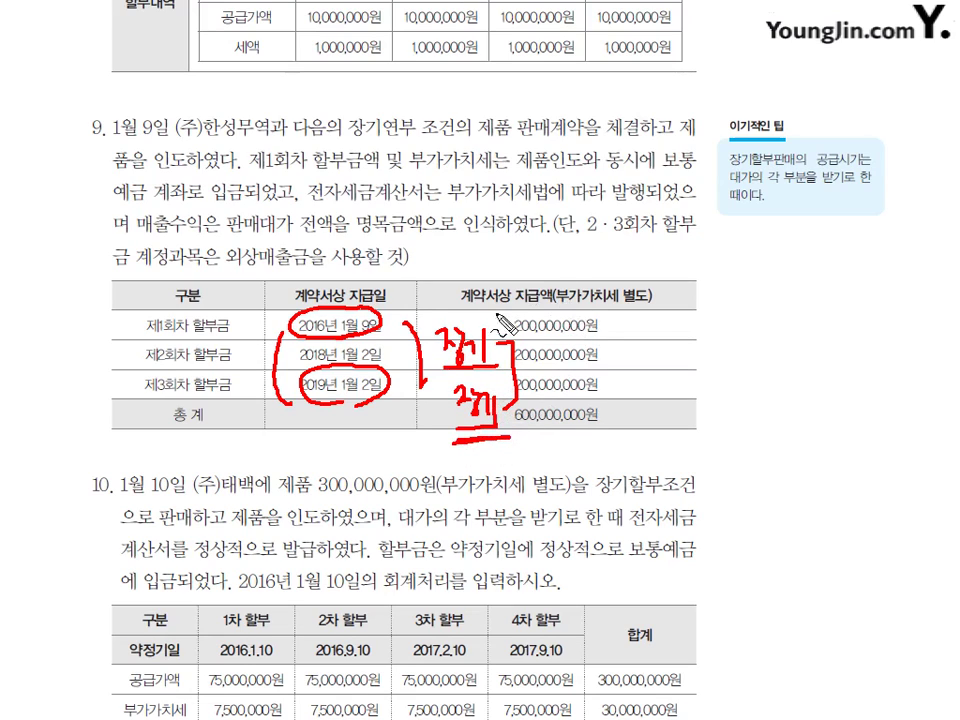
{"action": "left_click_drag", "start_coordinate": [487, 342], "coordinate": [511, 374]}
{"action": "mouse_move", "coordinate": [490, 243]}
{"action": "left_mouse_down"}
{"action": "mouse_move", "coordinate": [500, 256]}
{"action": "mouse_move", "coordinate": [652, 265]}
{"action": "left_mouse_up"}
{"action": "mouse_move", "coordinate": [490, 273]}
{"action": "left_mouse_down"}
{"action": "mouse_move", "coordinate": [633, 277]}
{"action": "mouse_move", "coordinate": [488, 252]}
{"action": "mouse_move", "coordinate": [549, 283]}
{"action": "left_mouse_up"}
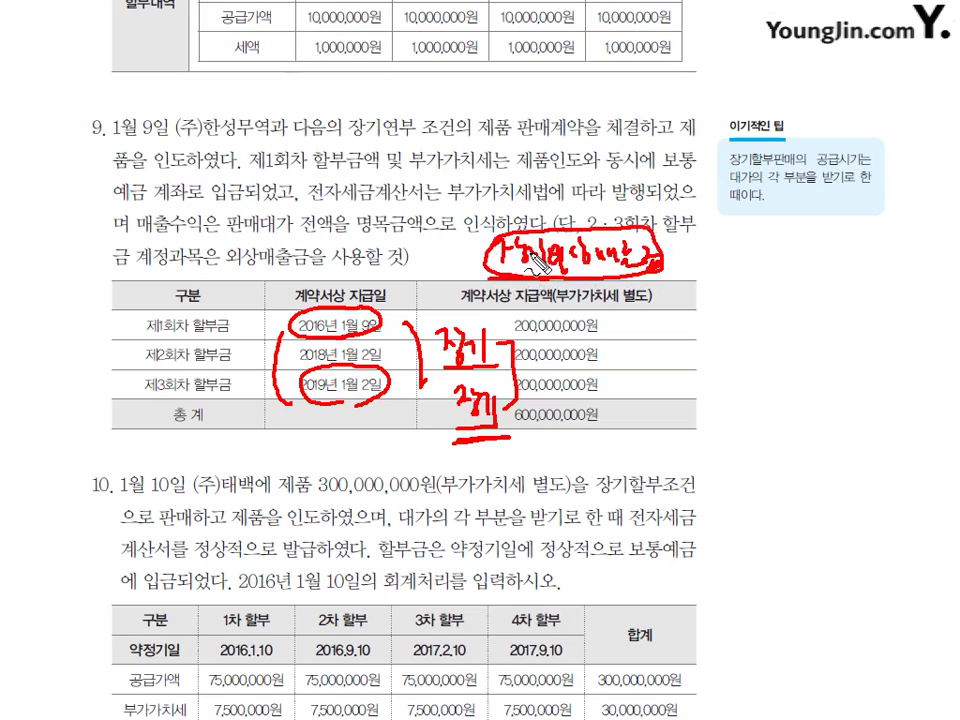
{"action": "left_click", "coordinate": [468, 262]}
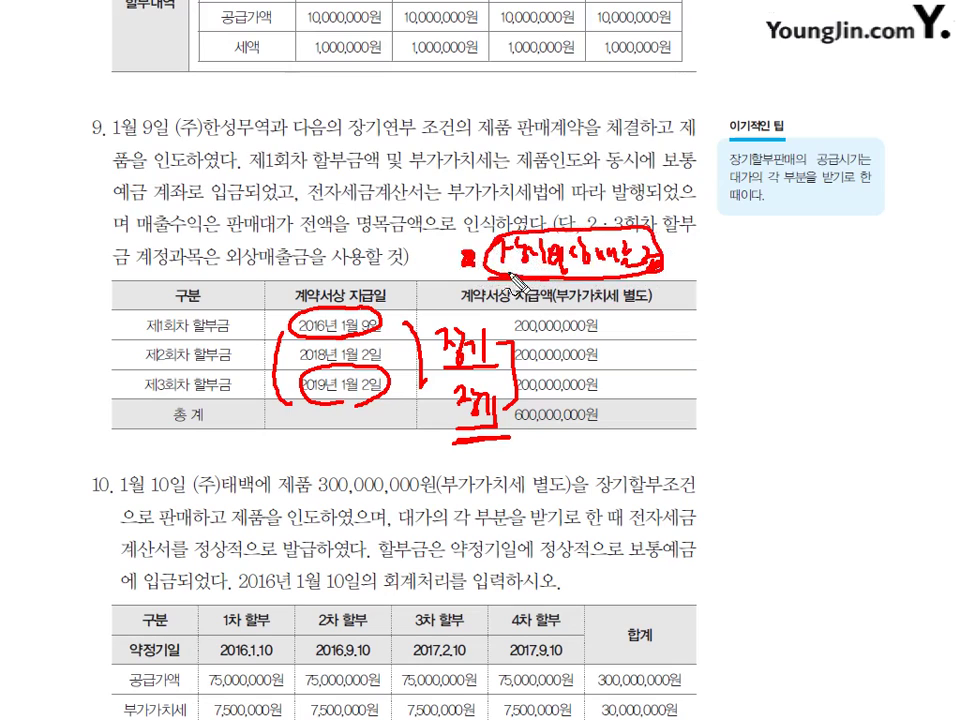
{"action": "mouse_move", "coordinate": [266, 222]}
{"action": "left_mouse_down"}
{"action": "mouse_move", "coordinate": [232, 246]}
{"action": "mouse_move", "coordinate": [262, 268]}
{"action": "mouse_move", "coordinate": [300, 265]}
{"action": "left_mouse_up"}
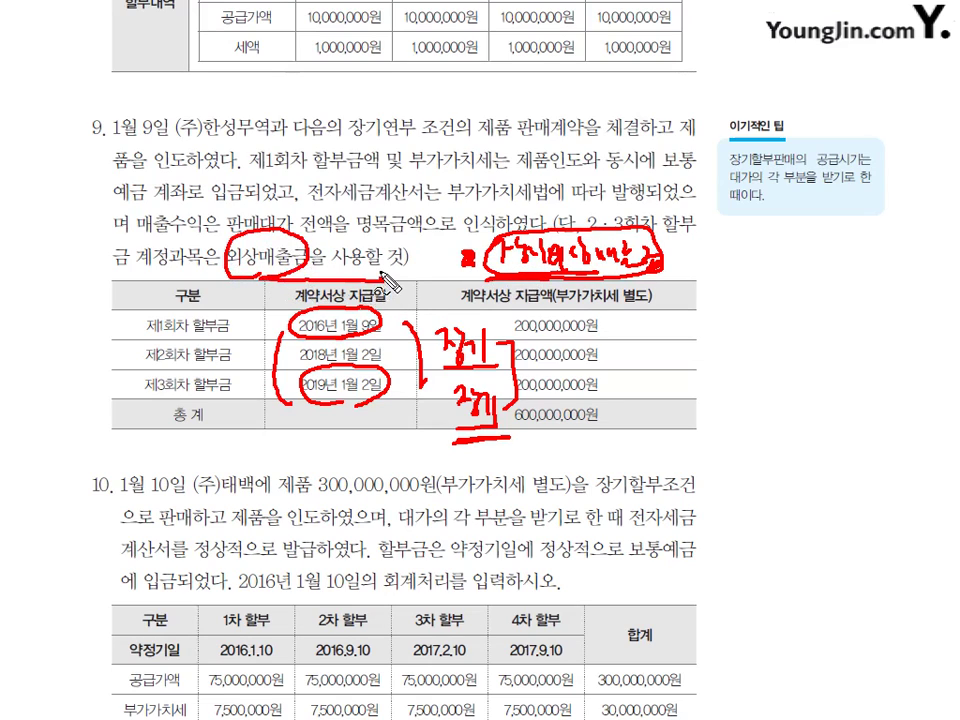
{"action": "key", "text": "Escape"}
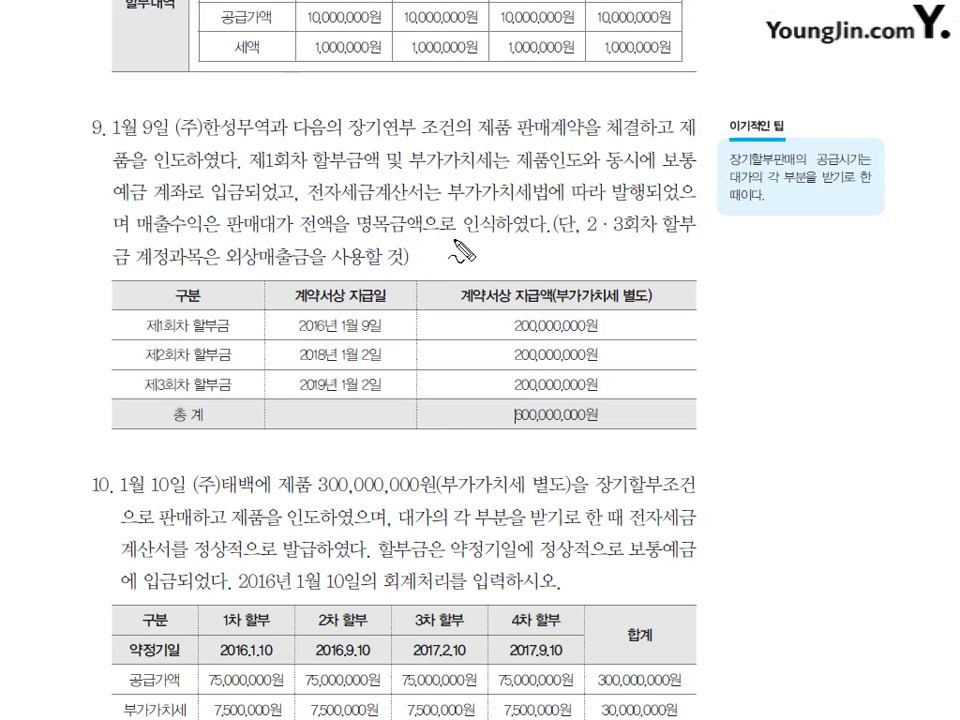
- Highlight the supply-timing tip and the 매출수익, 판매대가 and 명목금액 wording in question 9, and clear the pen marks
{"action": "mouse_move", "coordinate": [437, 237]}
{"action": "left_mouse_down"}
{"action": "mouse_move", "coordinate": [452, 270]}
{"action": "mouse_move", "coordinate": [476, 276]}
{"action": "left_mouse_up"}
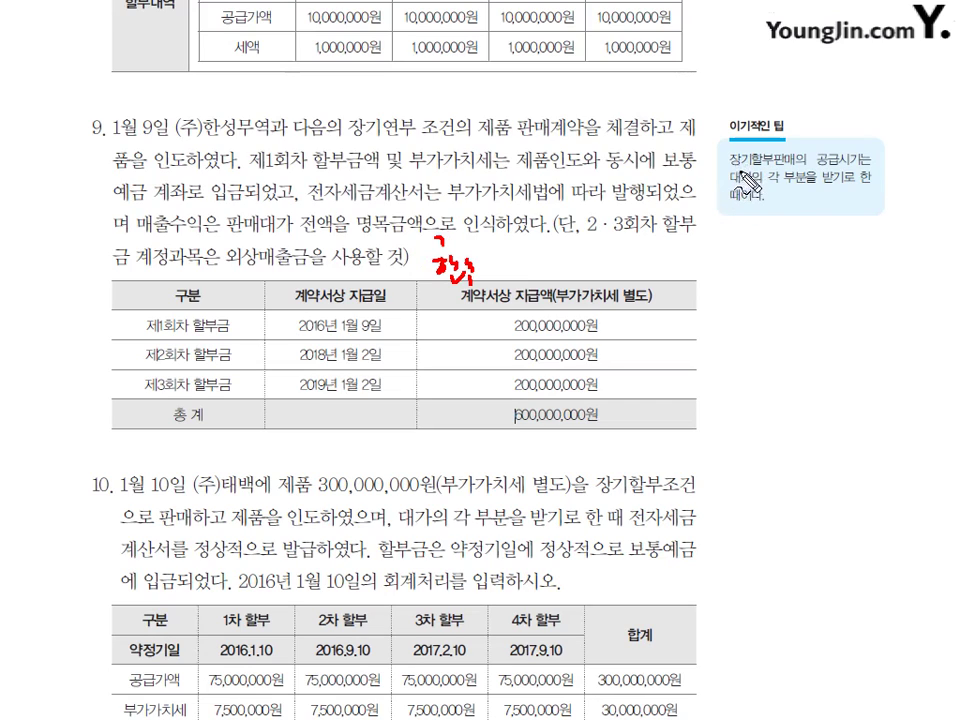
{"action": "left_click_drag", "start_coordinate": [760, 176], "coordinate": [758, 188]}
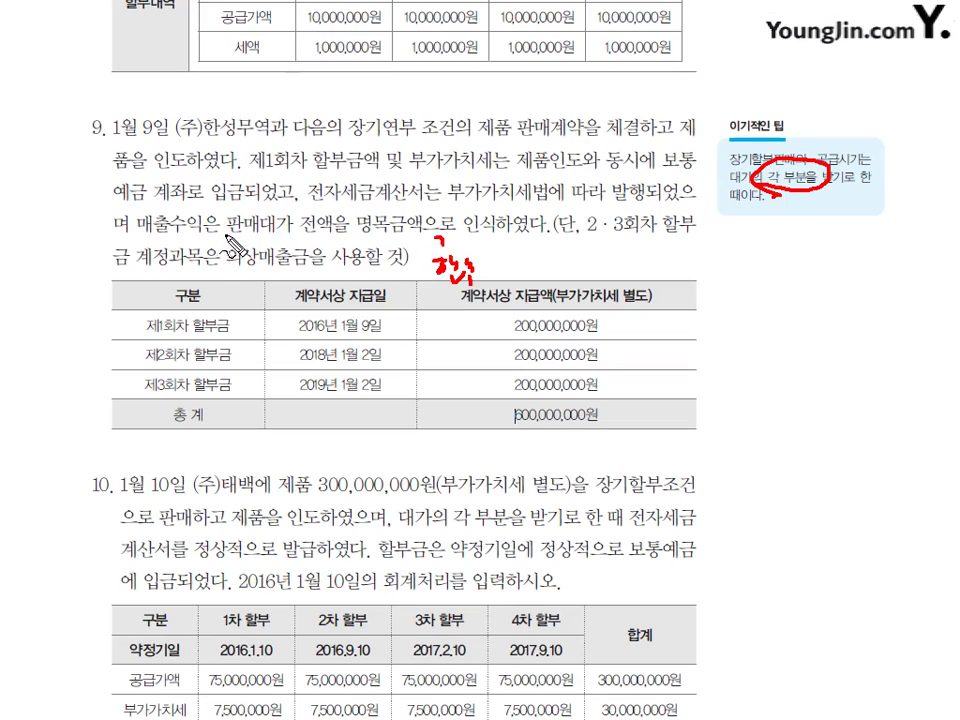
{"action": "left_click_drag", "start_coordinate": [218, 238], "coordinate": [280, 237]}
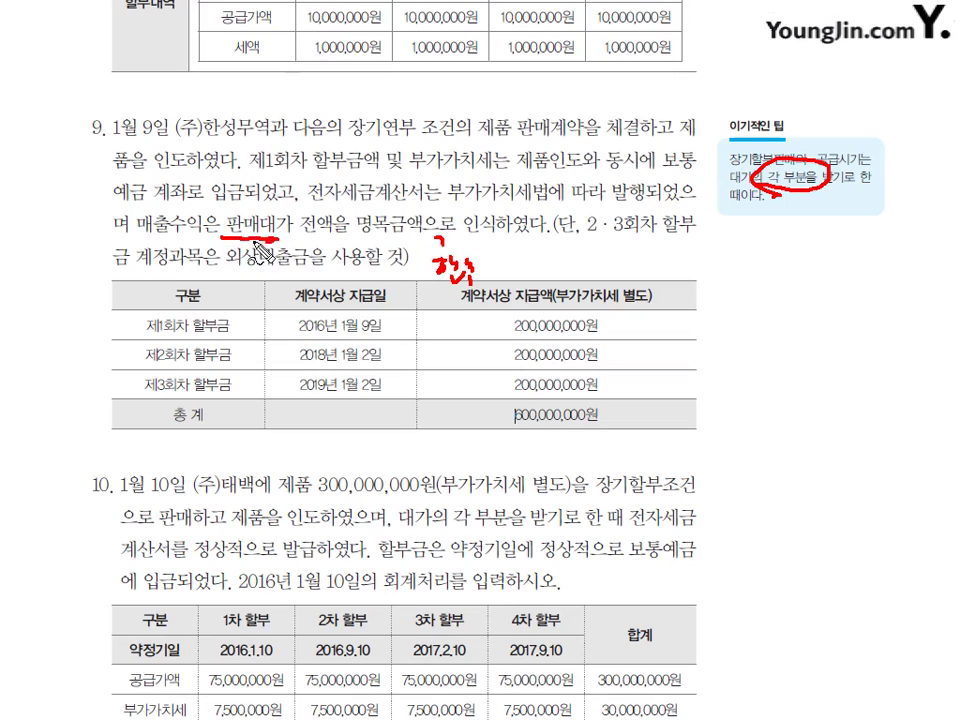
{"action": "mouse_move", "coordinate": [198, 212]}
{"action": "left_mouse_down"}
{"action": "mouse_move", "coordinate": [165, 238]}
{"action": "mouse_move", "coordinate": [262, 240]}
{"action": "mouse_move", "coordinate": [258, 215]}
{"action": "mouse_move", "coordinate": [288, 240]}
{"action": "left_mouse_up"}
{"action": "left_click_drag", "start_coordinate": [288, 240], "coordinate": [324, 237]}
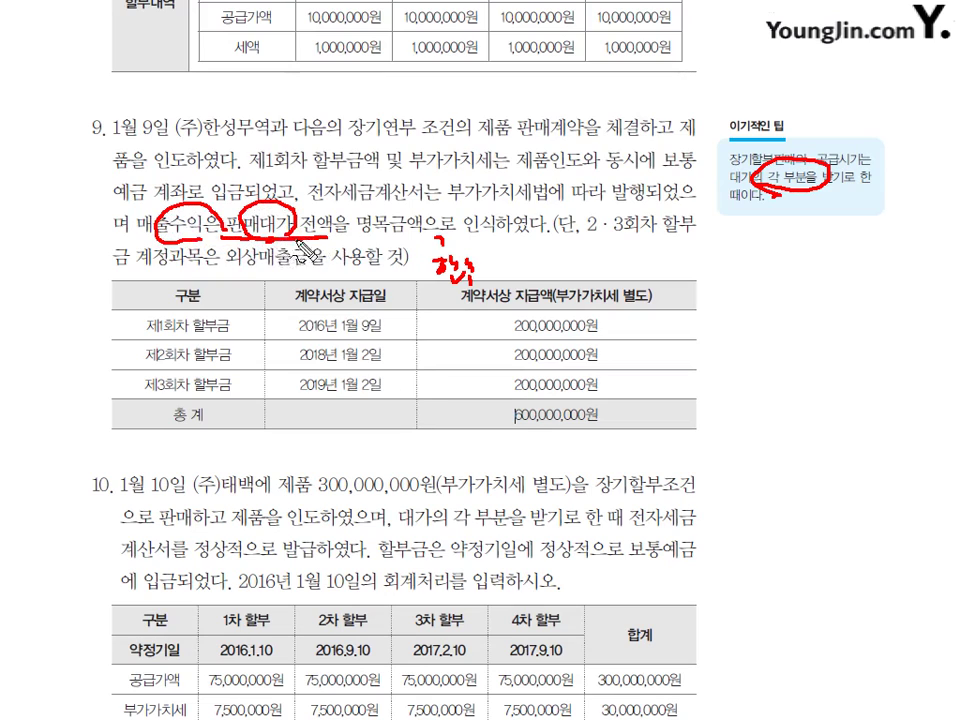
{"action": "mouse_move", "coordinate": [358, 238]}
{"action": "left_mouse_down"}
{"action": "mouse_move", "coordinate": [360, 202]}
{"action": "mouse_move", "coordinate": [430, 222]}
{"action": "mouse_move", "coordinate": [392, 240]}
{"action": "mouse_move", "coordinate": [410, 244]}
{"action": "mouse_move", "coordinate": [370, 248]}
{"action": "mouse_move", "coordinate": [425, 282]}
{"action": "mouse_move", "coordinate": [424, 292]}
{"action": "left_mouse_up"}
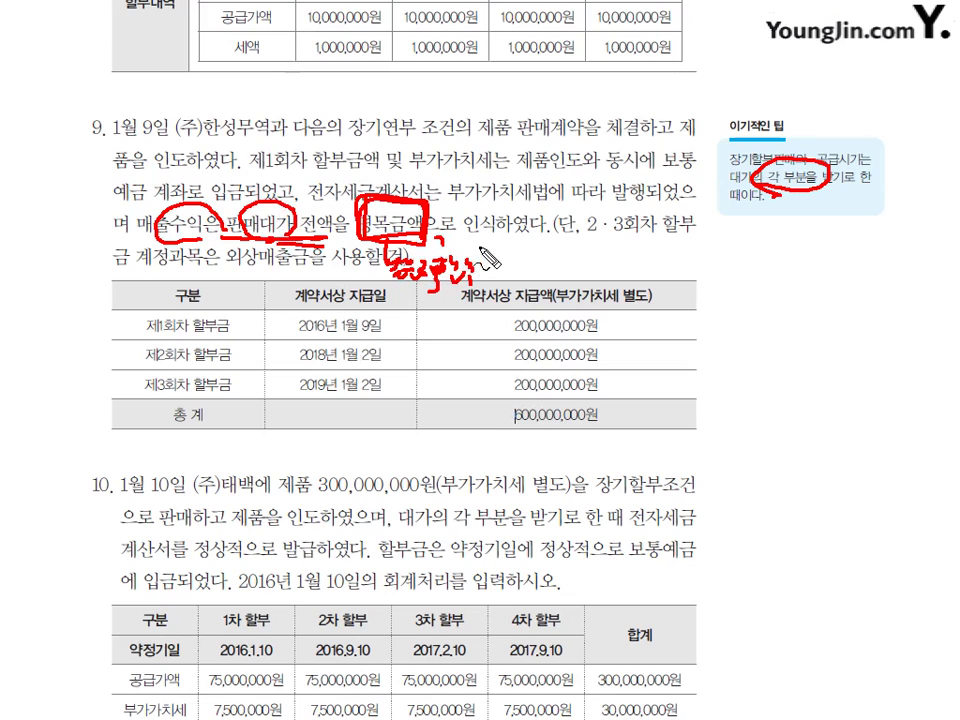
{"action": "key", "text": "Escape"}
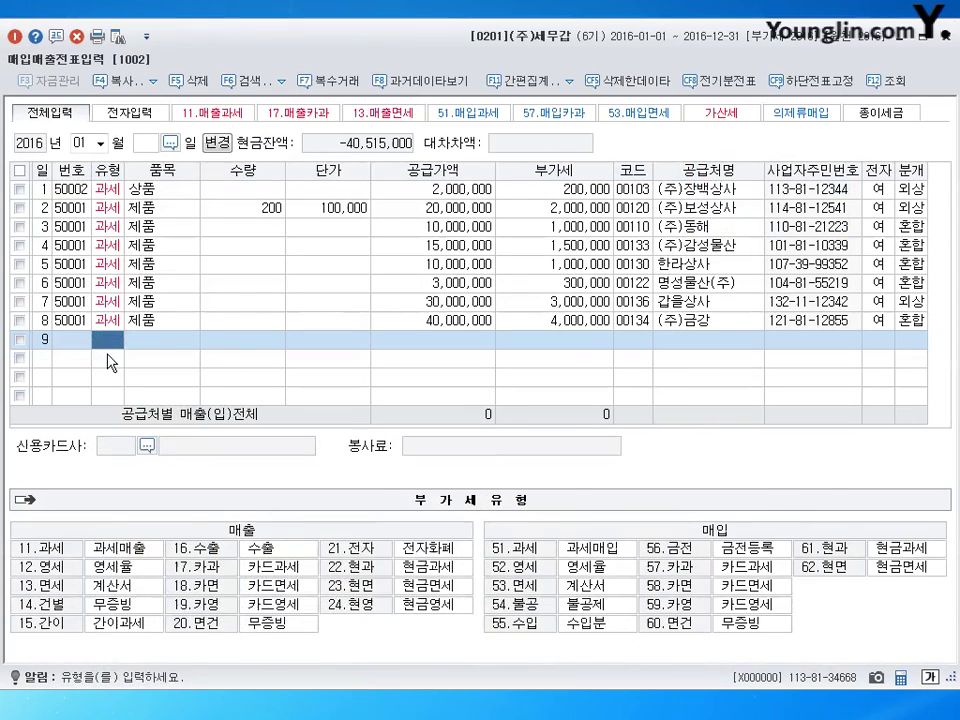
- Enter the day 9 taxable sale (type 11, 과세) of 제품 with a supply amount of 200,000,000, leaving quantity and unit price empty
{"action": "type", "text": "11"}
{"action": "key", "text": "Return"}
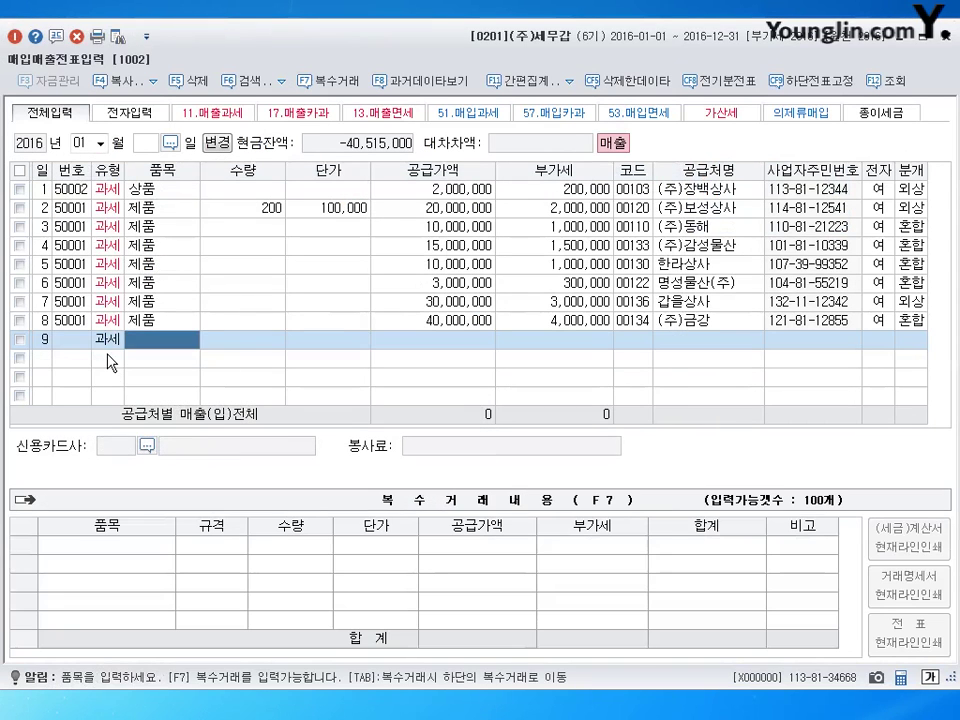
{"action": "type", "text": "제품"}
{"action": "key", "text": "Return"}
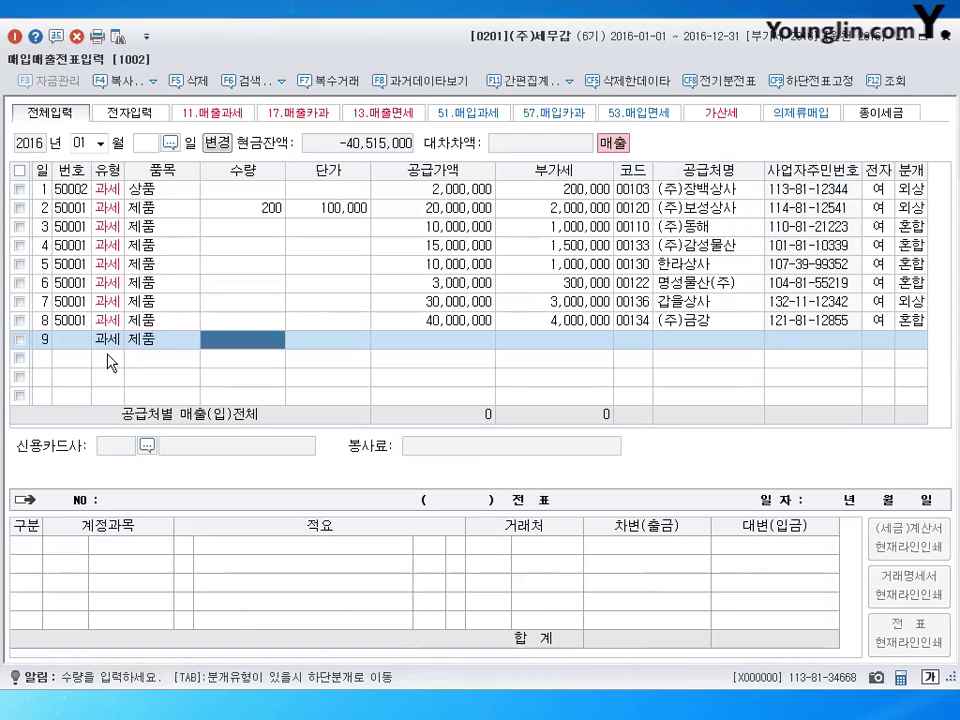
{"action": "key", "text": "Return"}
{"action": "key", "text": "Return"}
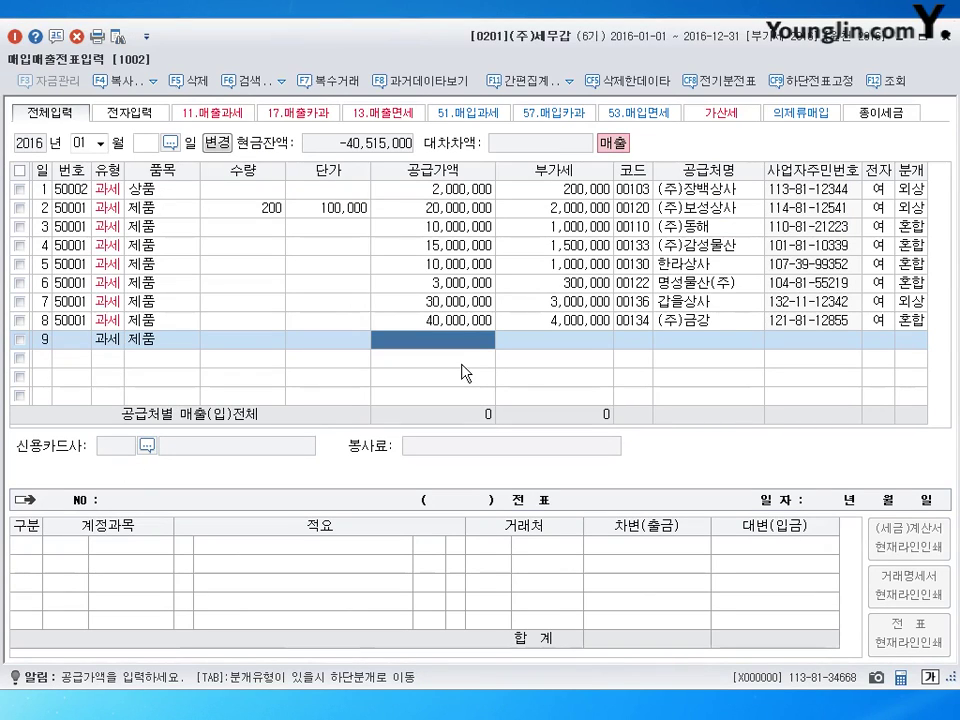
{"action": "type", "text": "200000000"}
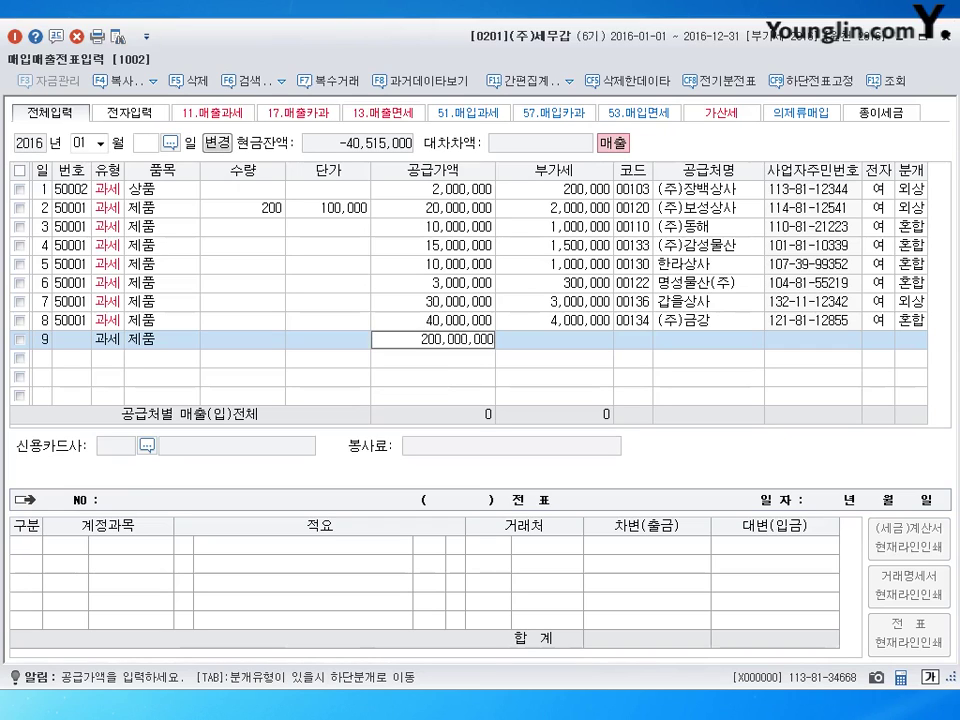
{"action": "key", "text": "Return"}
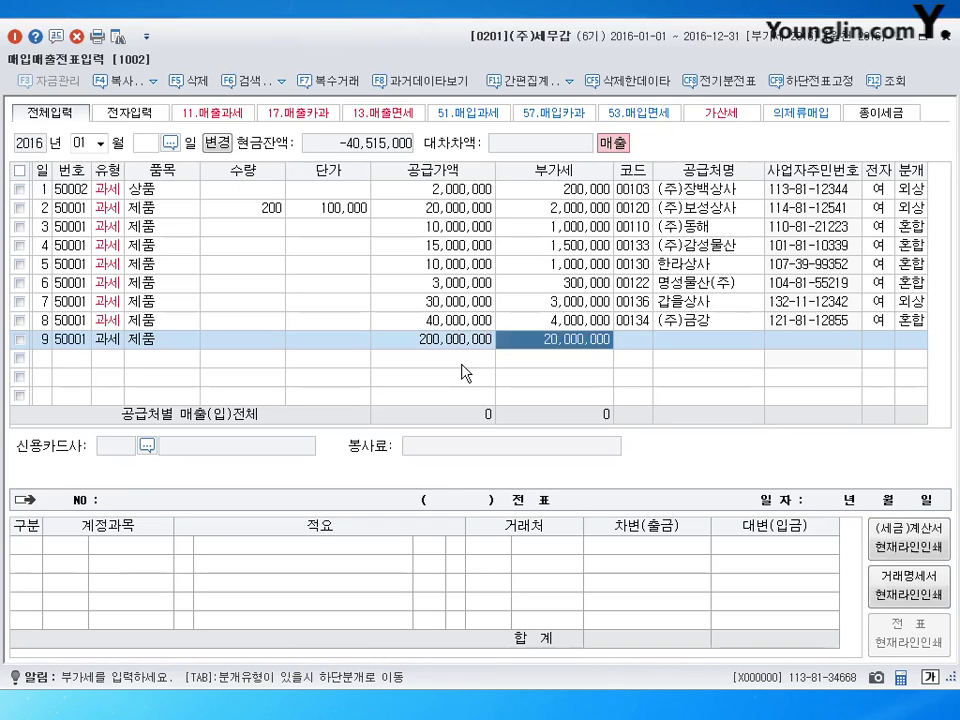
- Assign (주)한성무역 to the day 9 sale with the electronic invoice flag 여 and a mixed (혼합) journal entry
{"action": "key", "text": "Return"}
{"action": "type", "text": "132"}
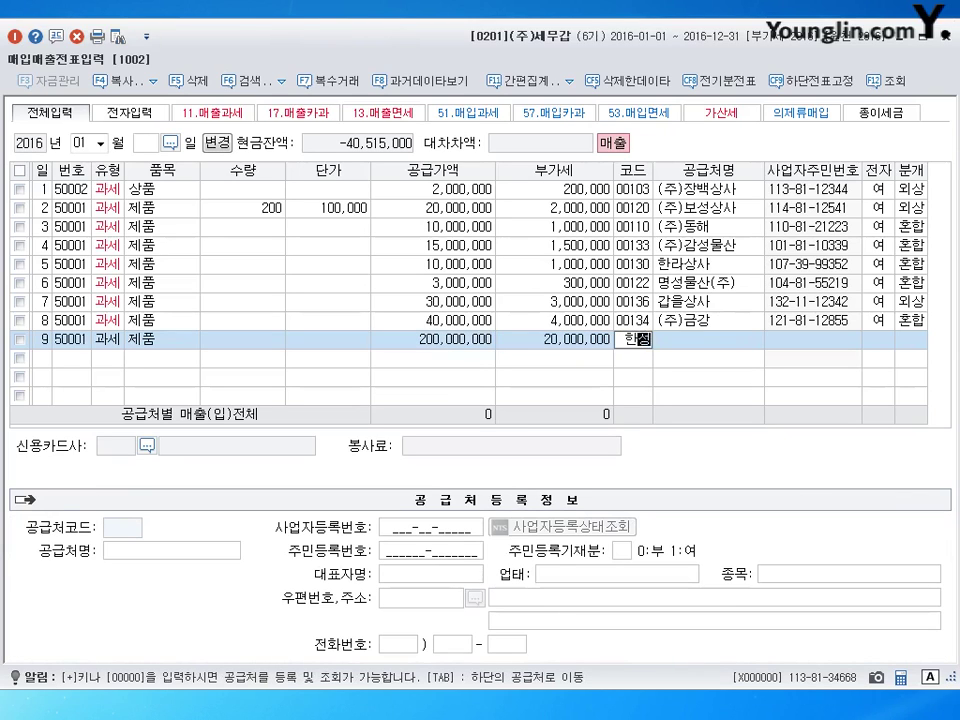
{"action": "key", "text": "Return"}
{"action": "type", "text": "1"}
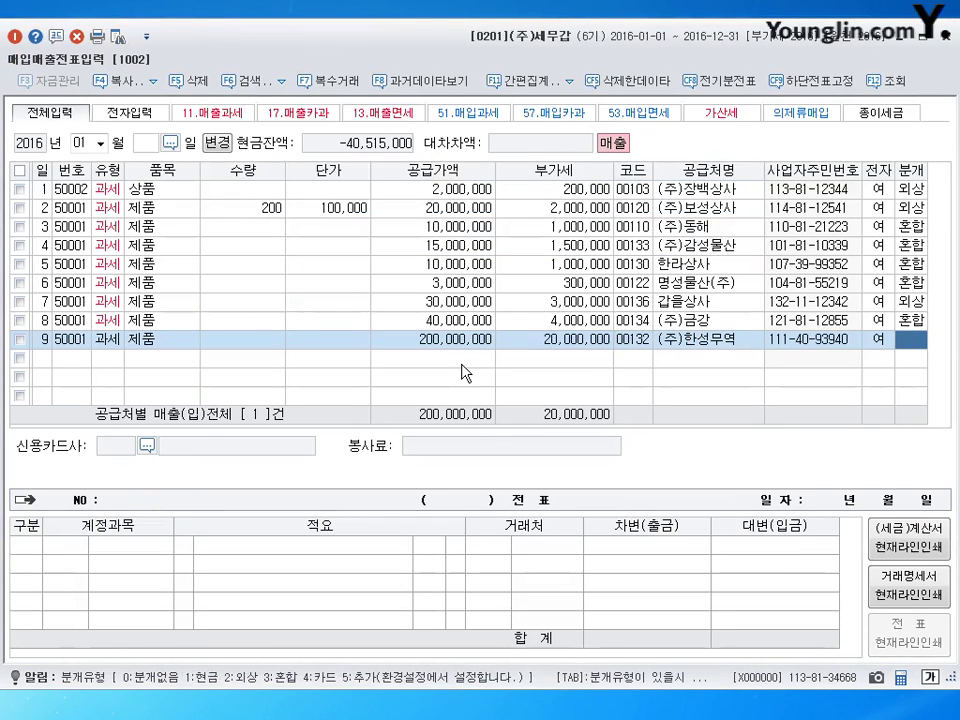
{"action": "type", "text": "3"}
{"action": "key", "text": "Return"}
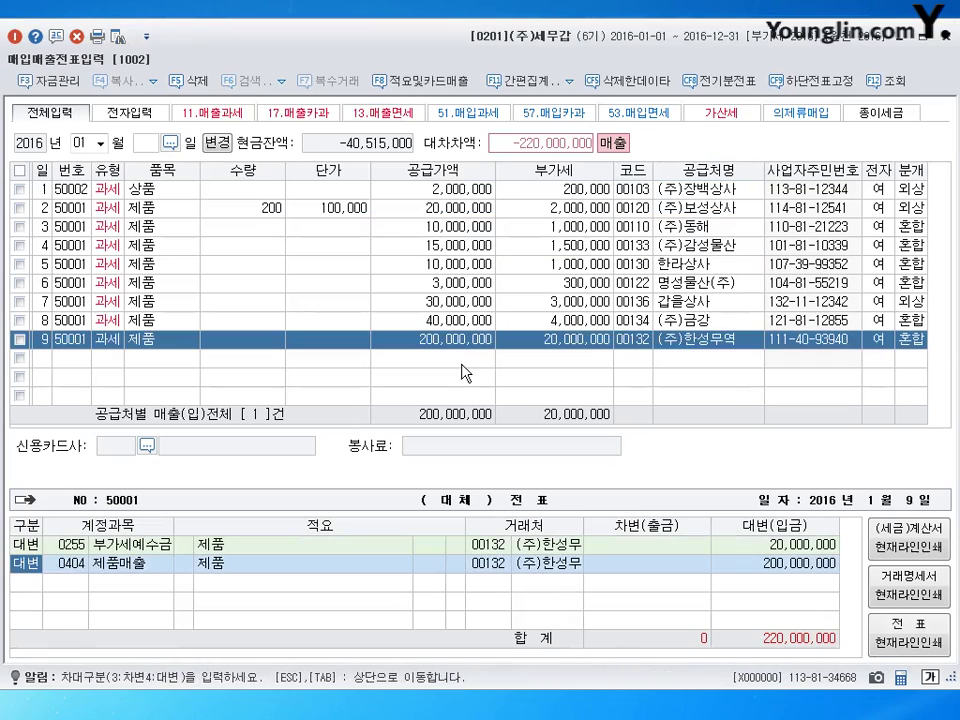
- Set the credit amount of the 제품매출 line in the day 9 journal entry to 600,000,000
{"action": "key", "text": "Return"}
{"action": "key", "text": "Return"}
{"action": "key", "text": "Return"}
{"action": "key", "text": "Return"}
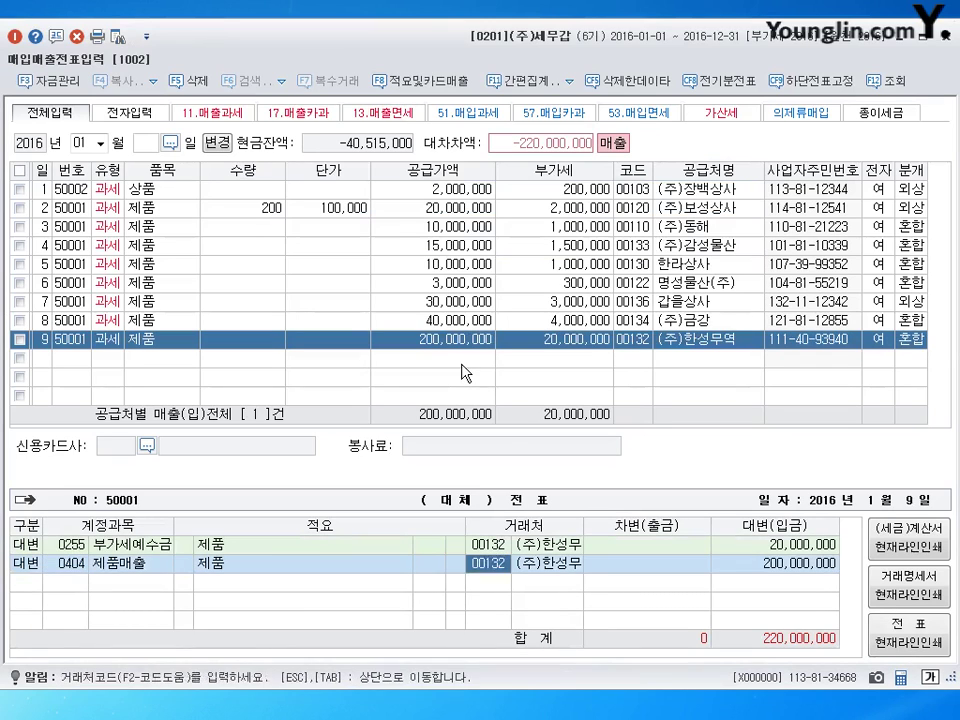
{"action": "key", "text": "Return"}
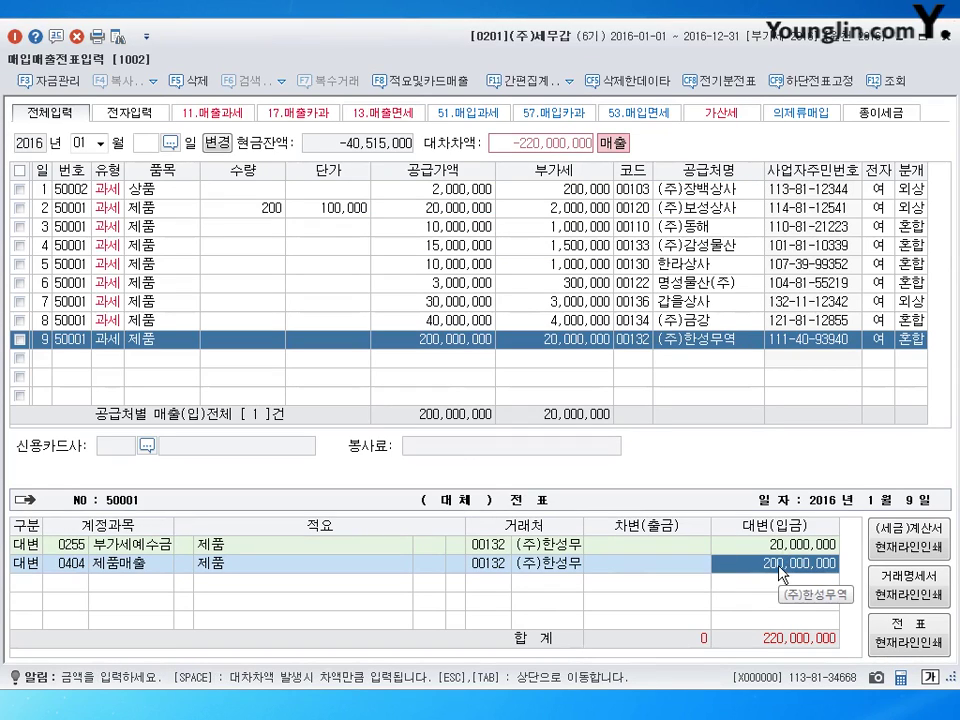
{"action": "type", "text": "600000000"}
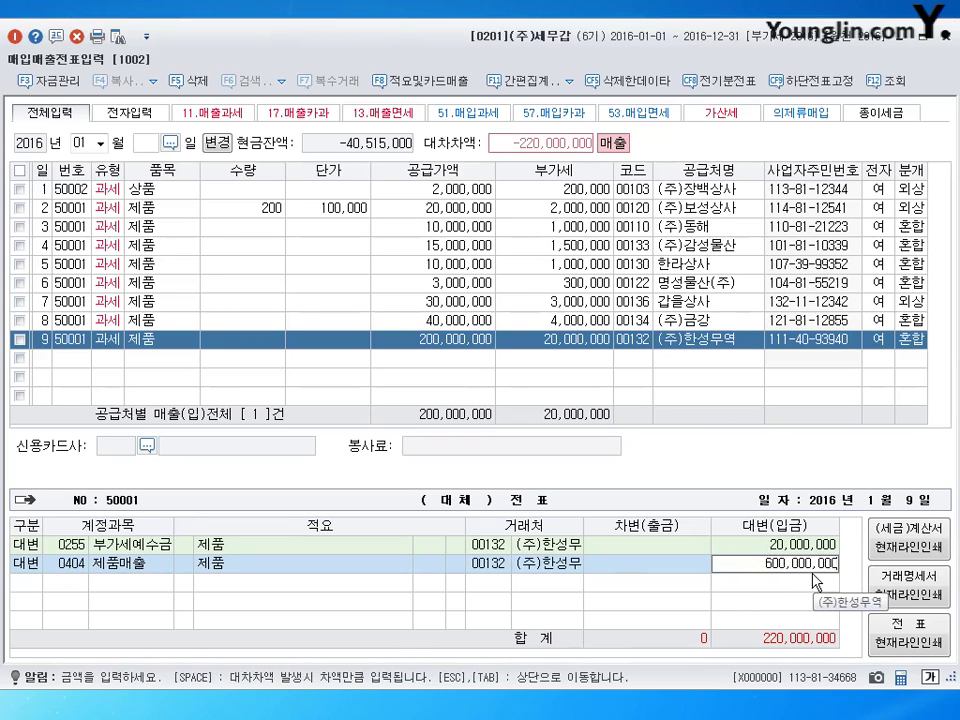
{"action": "key", "text": "Return"}
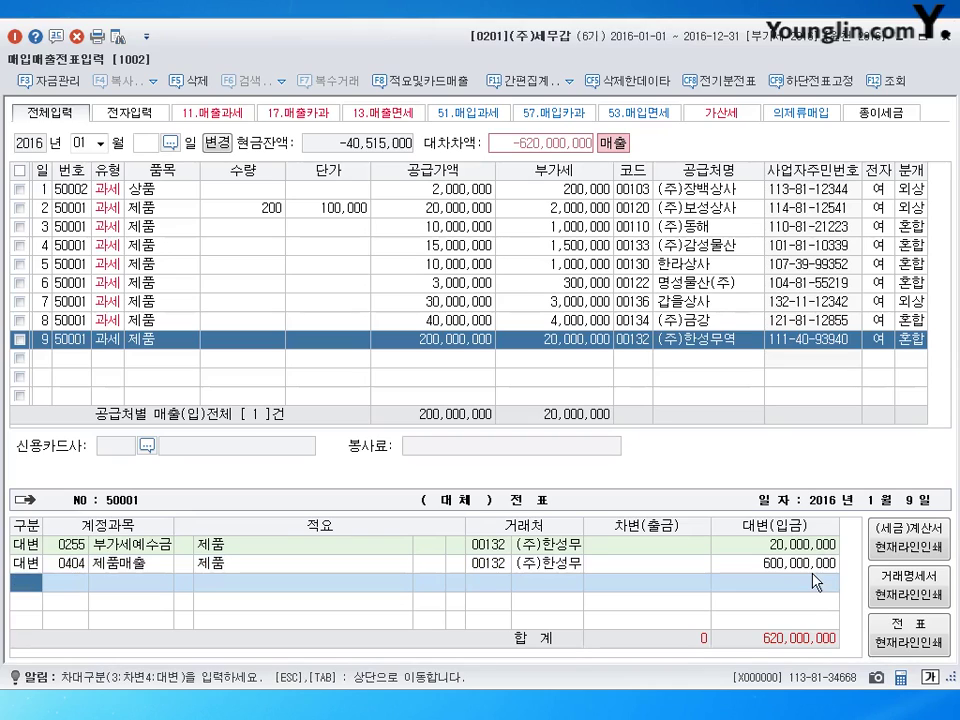
- Add a debit line for 보통예금 (0103) of 220,000,000 to the day 9 journal entry
{"action": "type", "text": "310"}
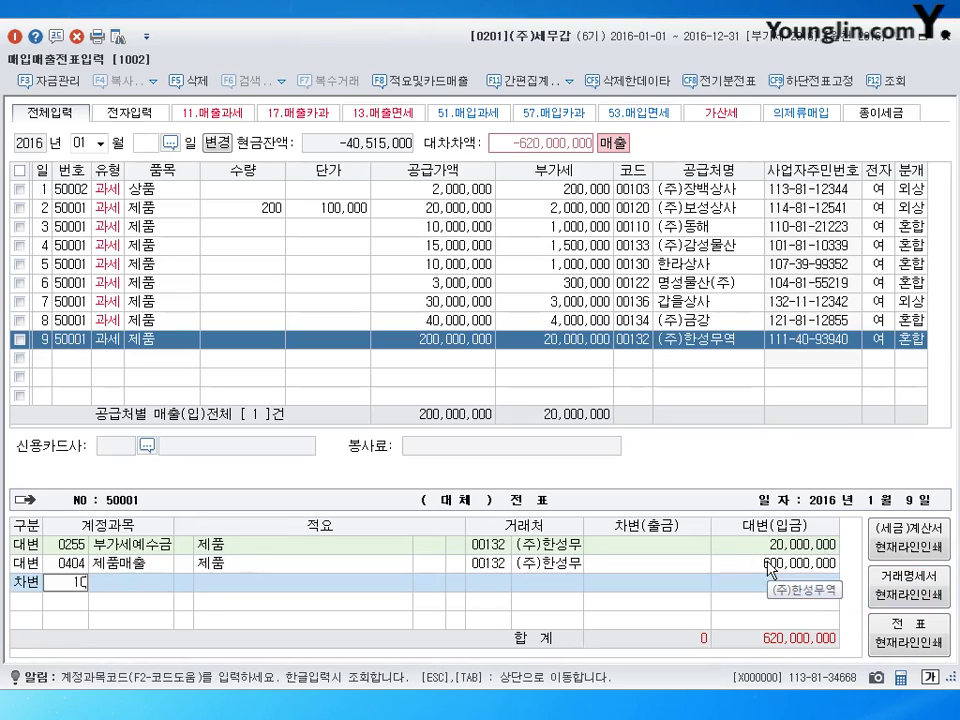
{"action": "type", "text": "3"}
{"action": "key", "text": "Return"}
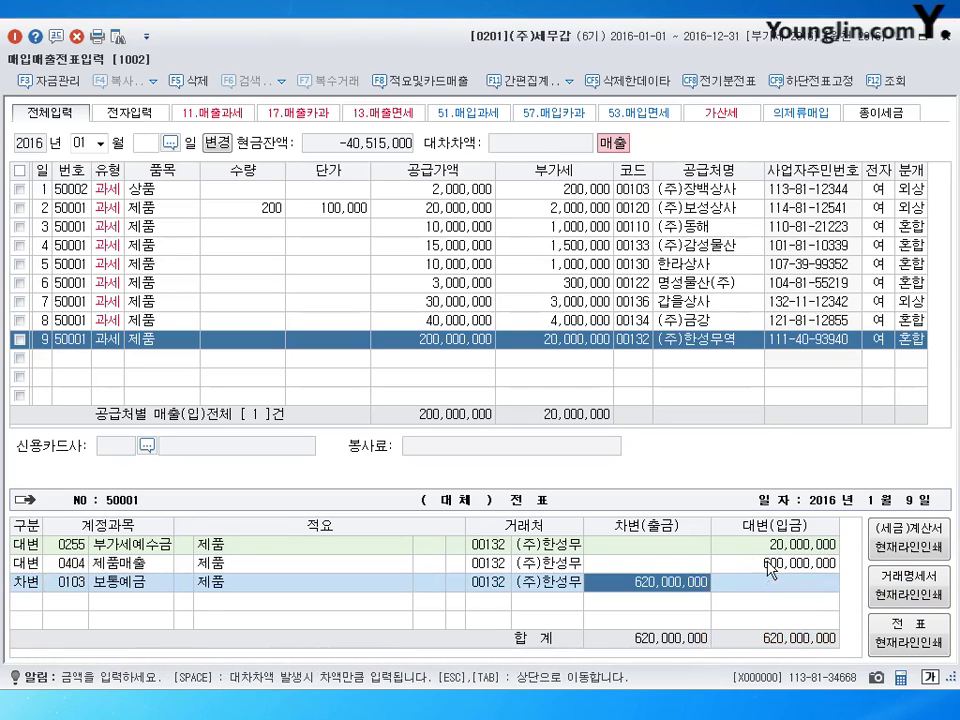
{"action": "type", "text": "2200"}
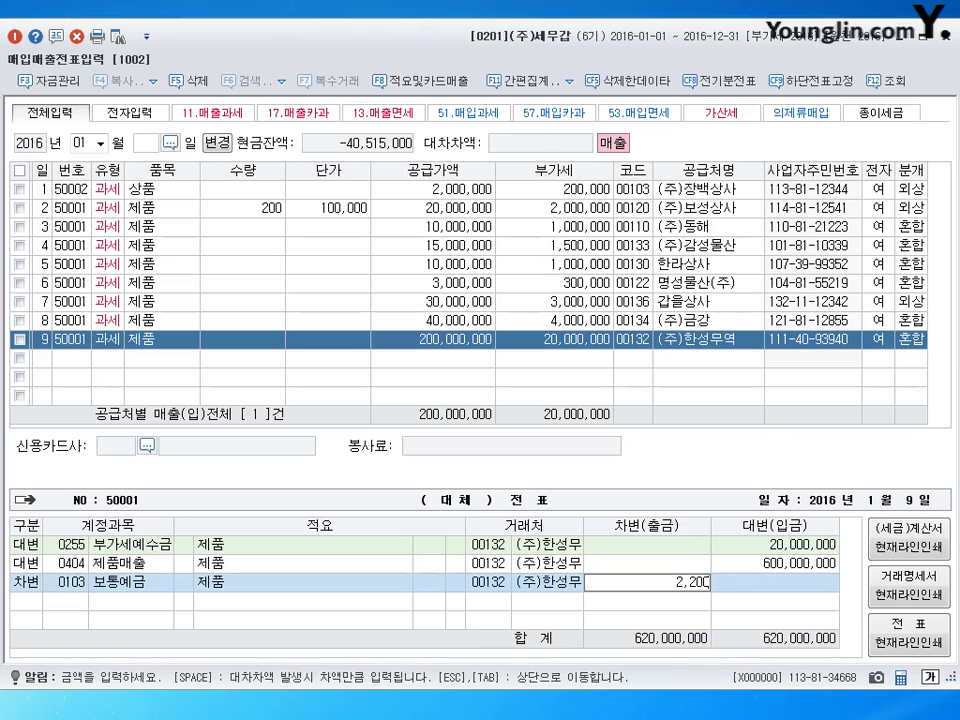
{"action": "type", "text": "000"}
{"action": "key", "text": "Return"}
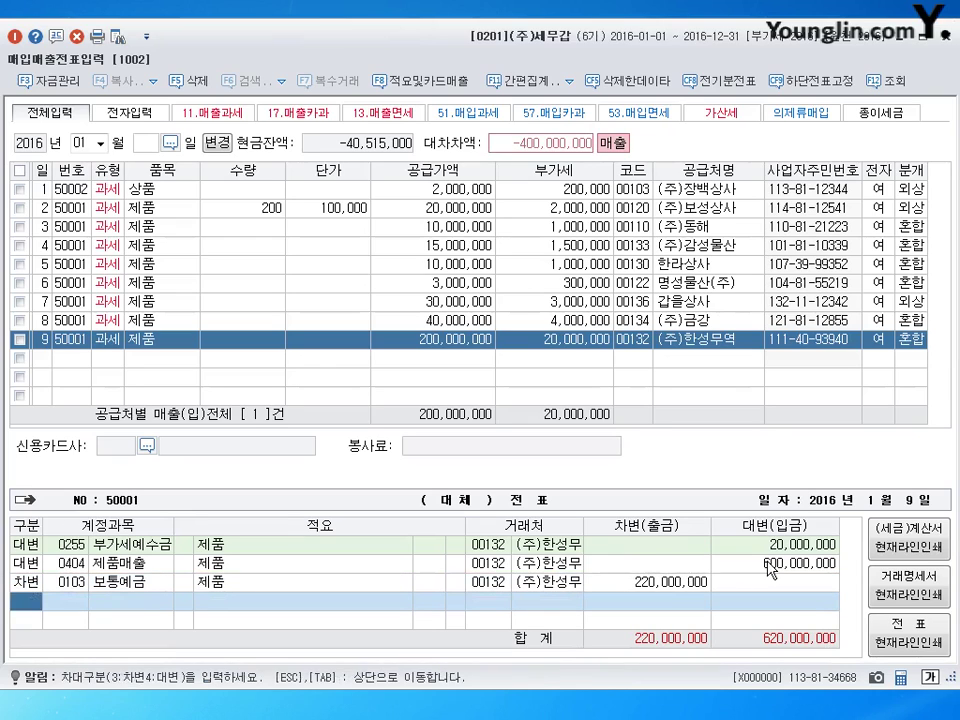
- Add a debit line for 외상매출금 (0108) of 400,000,000 to the day 9 journal entry
{"action": "type", "text": "3"}
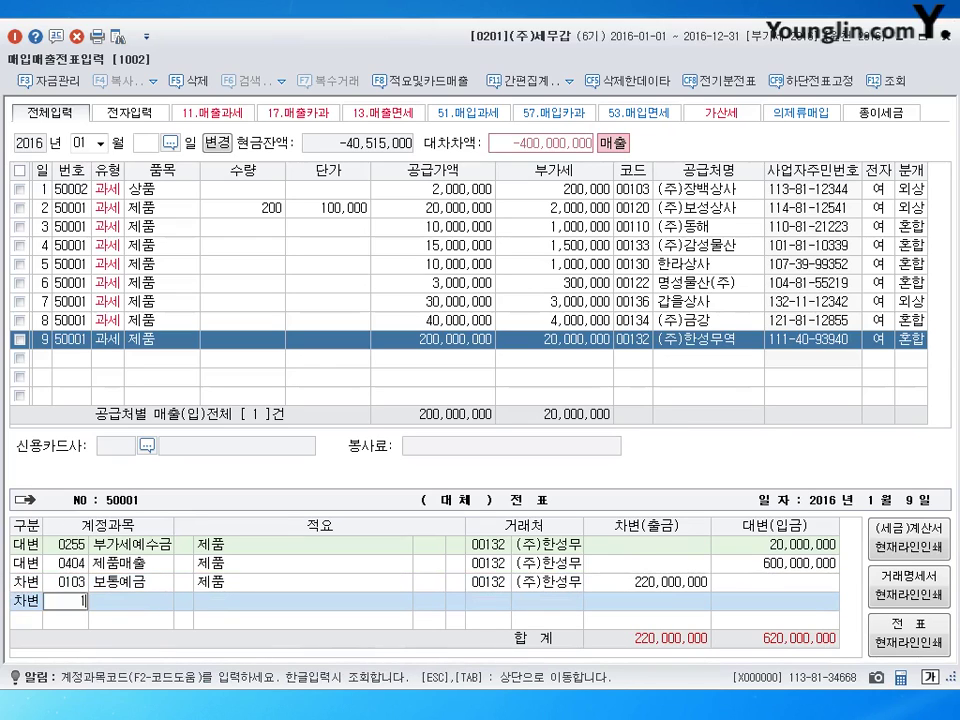
{"action": "type", "text": "108"}
{"action": "key", "text": "Return"}
{"action": "key", "text": "Return"}
{"action": "key", "text": "Return"}
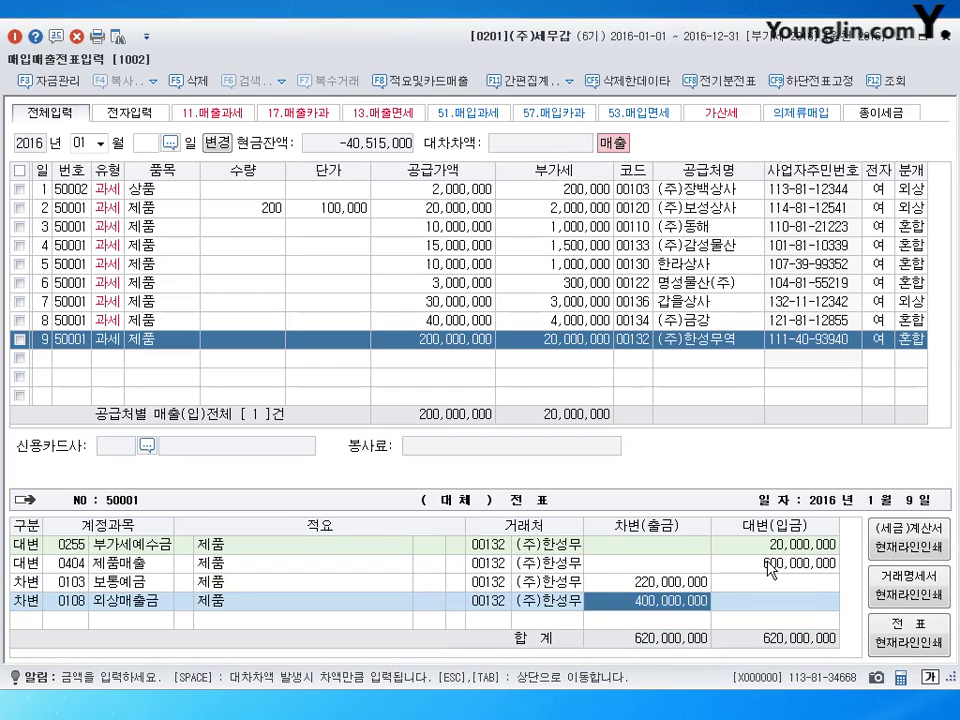
{"action": "key", "text": "Return"}
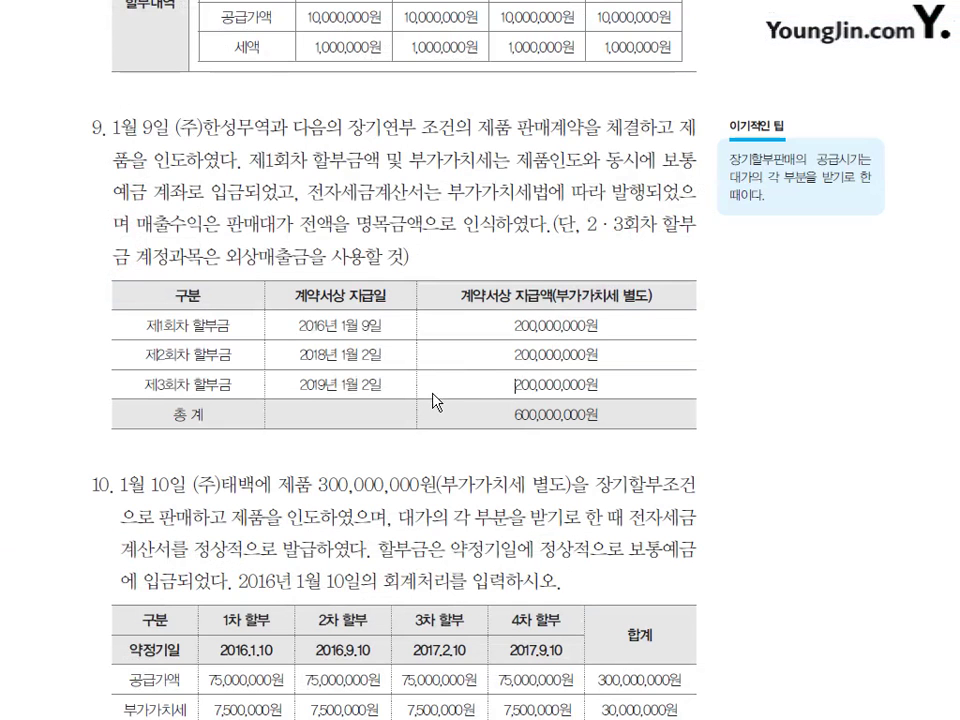
- Read question 10 in the exercise document, marking the sentences on the 보통예금 instalment receipts and the January 10 entry, and clear the selection
{"action": "scroll", "coordinate": [460, 390], "scroll_direction": "down", "scroll_amount": 2}
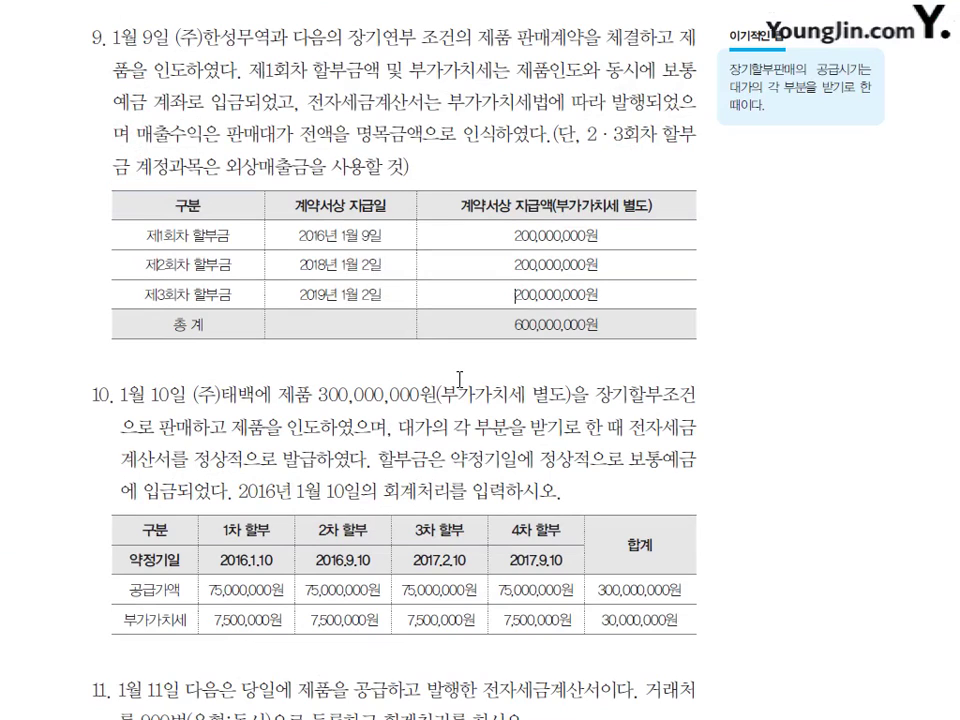
{"action": "scroll", "coordinate": [459, 378], "scroll_direction": "down", "scroll_amount": 1}
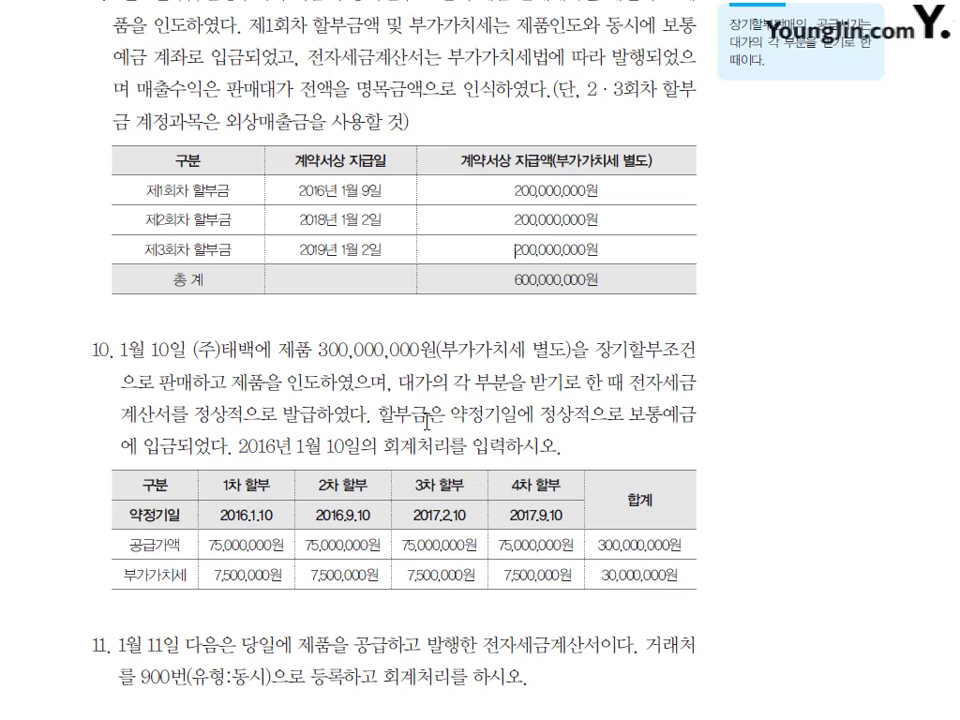
{"action": "left_click_drag", "start_coordinate": [387, 409], "coordinate": [709, 424]}
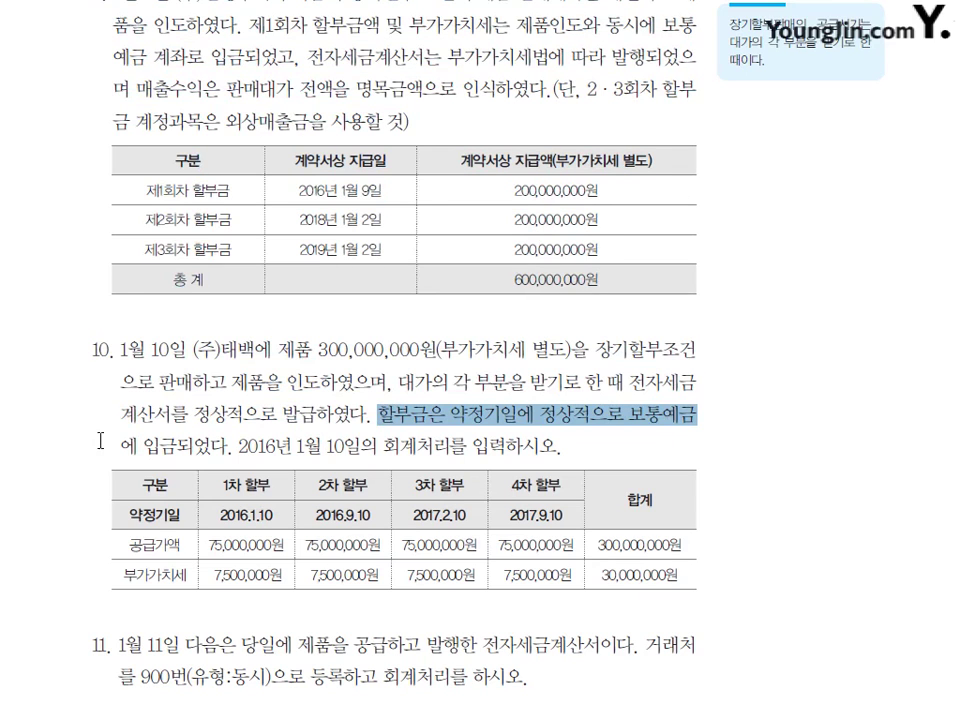
{"action": "left_click_drag", "start_coordinate": [118, 446], "coordinate": [578, 441]}
{"action": "left_click", "coordinate": [594, 434]}
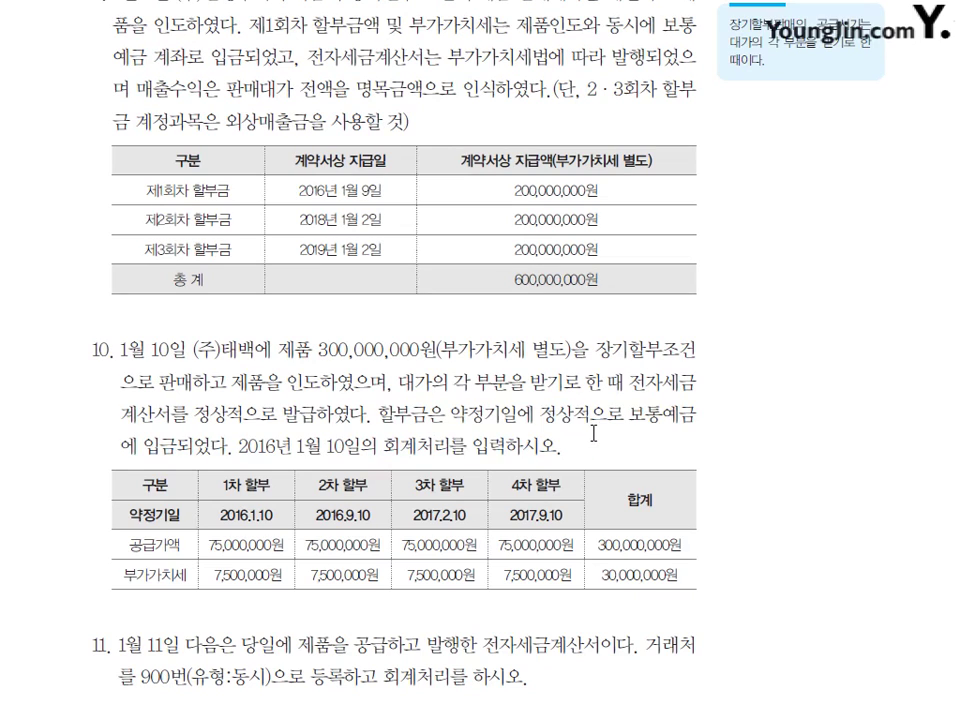